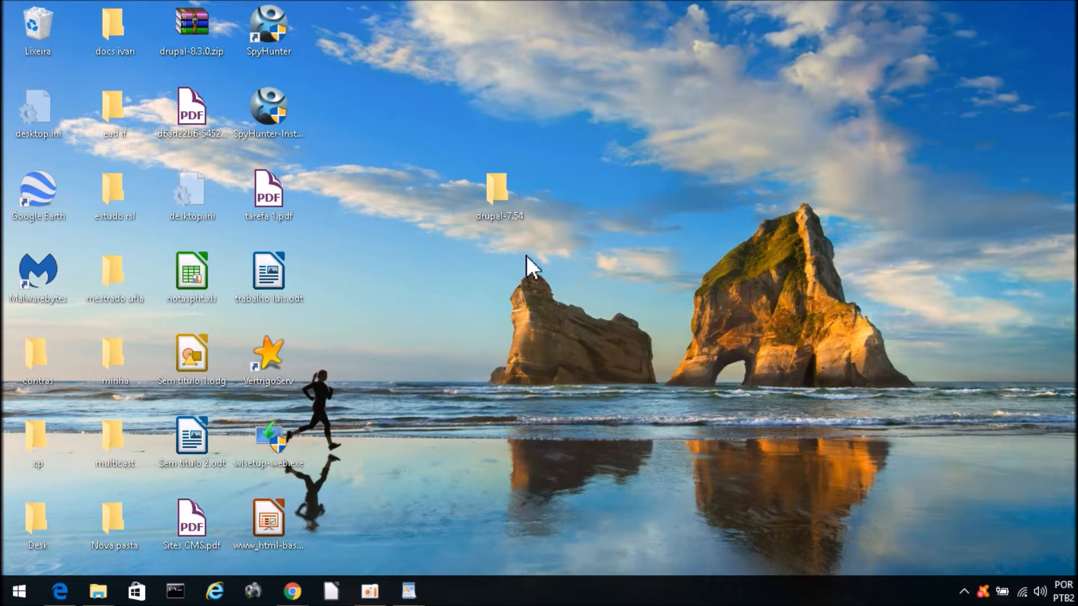
Step: Drag the drupal-7.54 folder icon higher on the desktop and deselect it
drag(504, 208, 501, 126)
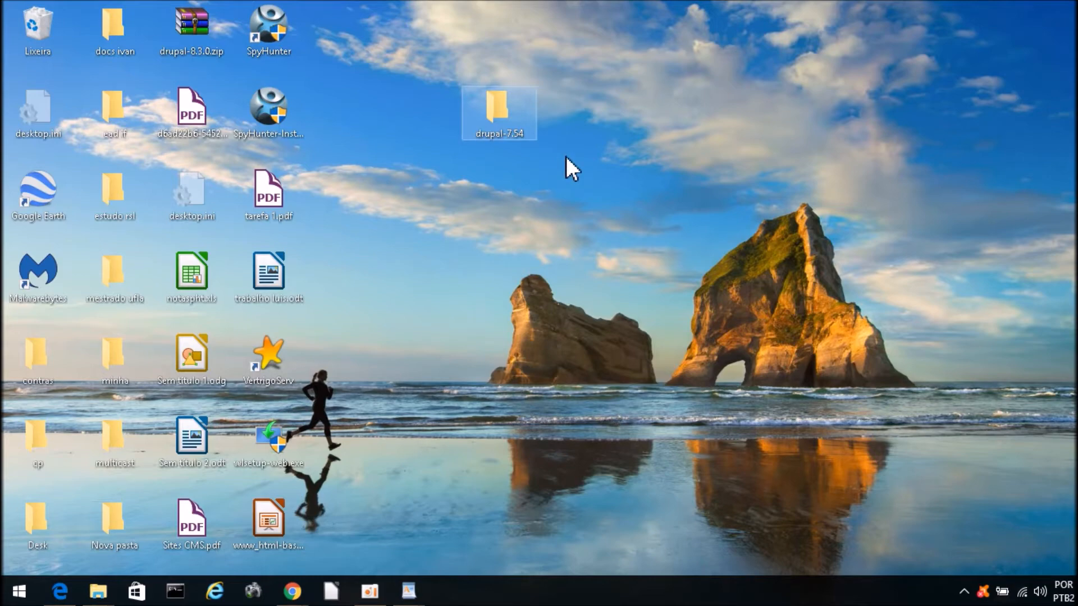
click(542, 211)
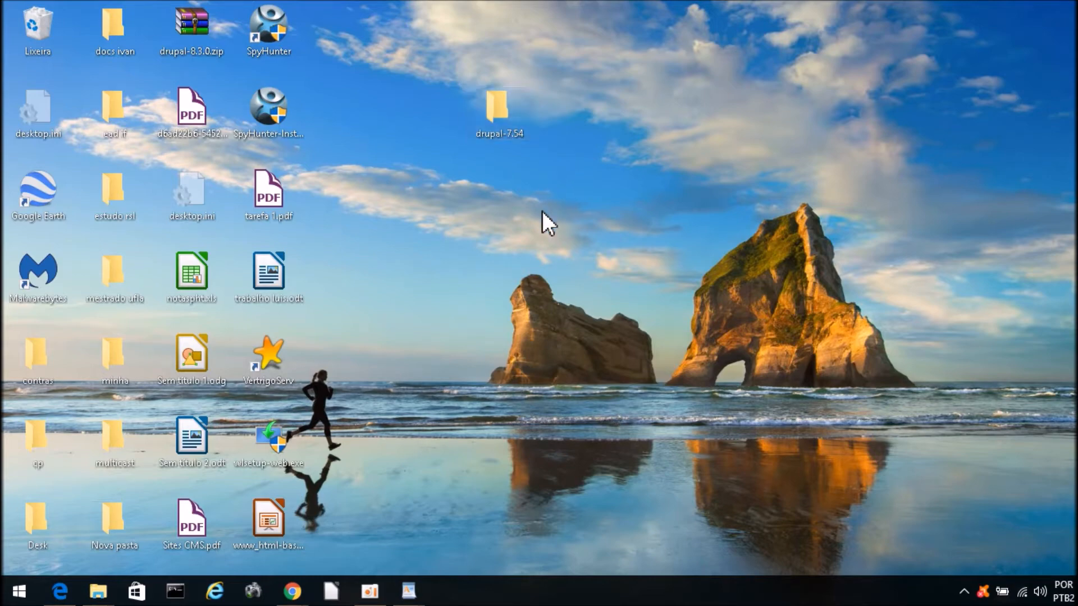
Step: Move the drupal-7.54 folder into the desktop's top row of icons
double_click(491, 107)
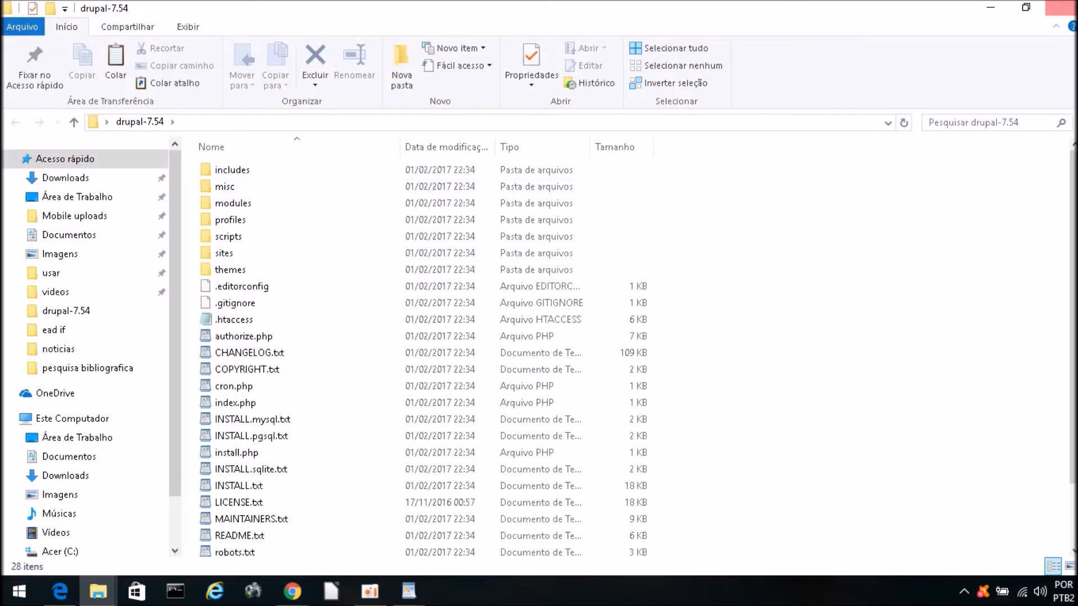
click(1063, 8)
drag(495, 121, 404, 122)
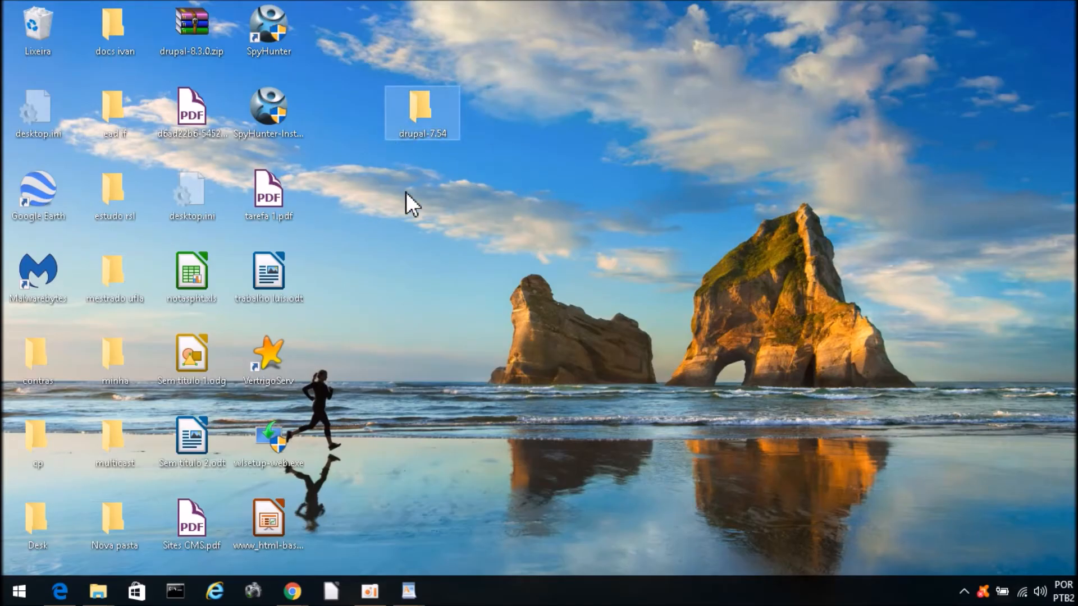
drag(419, 120, 400, 76)
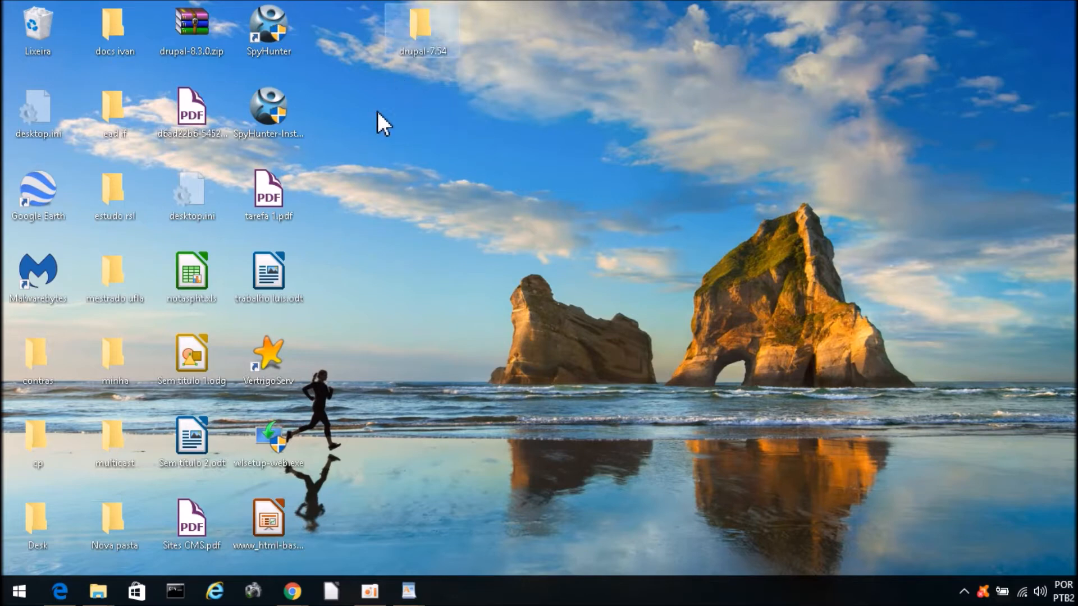
click(426, 62)
Step: Open drupal-7.54\profiles\standard\translations, select drupal-7.54.pt-br.po, and minimize the window
double_click(420, 27)
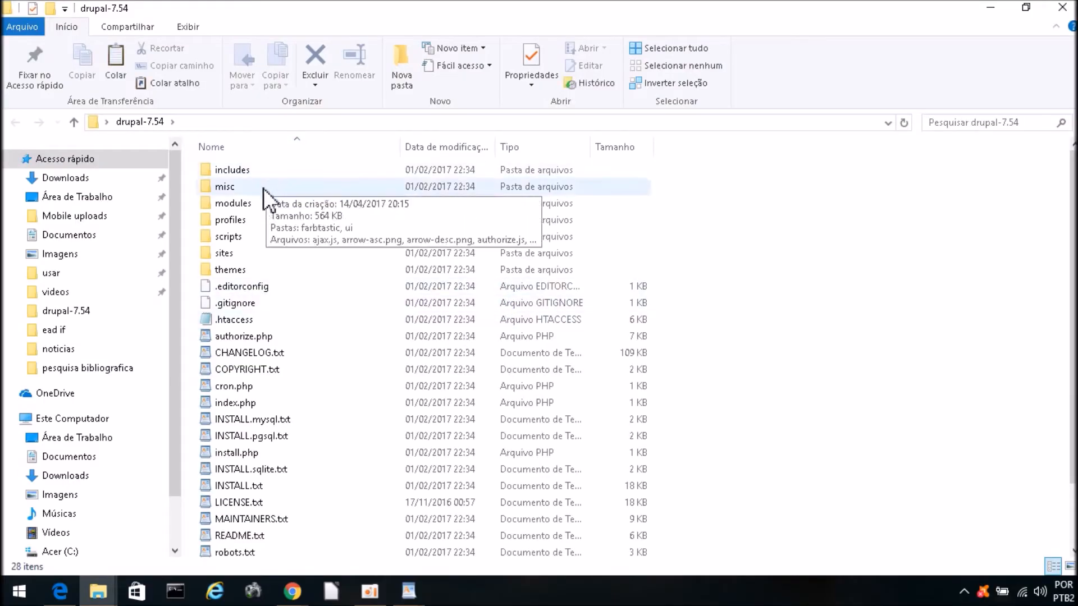
double_click(251, 221)
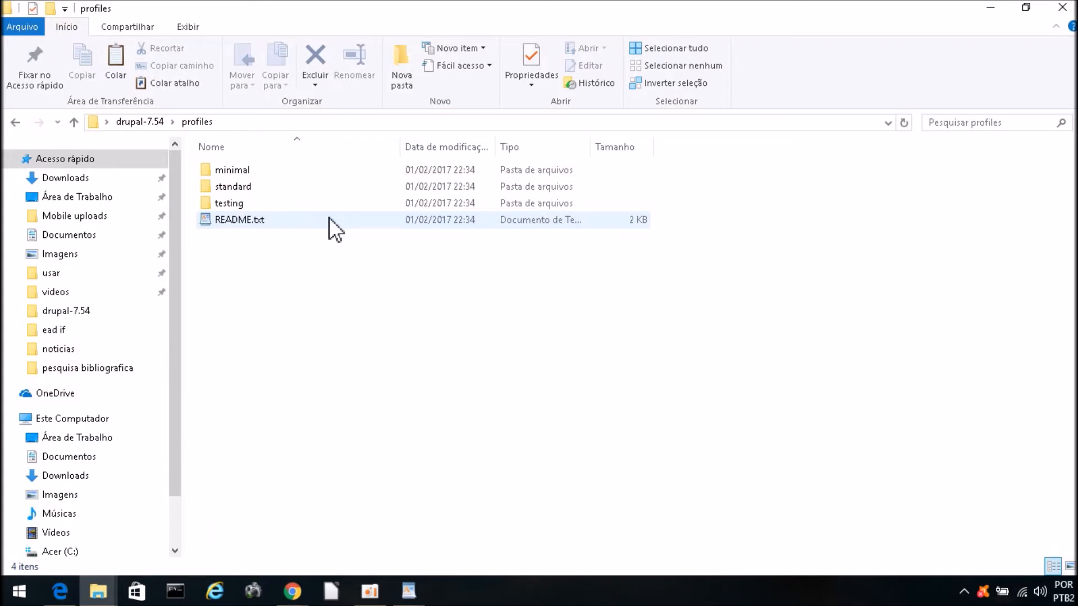
double_click(251, 188)
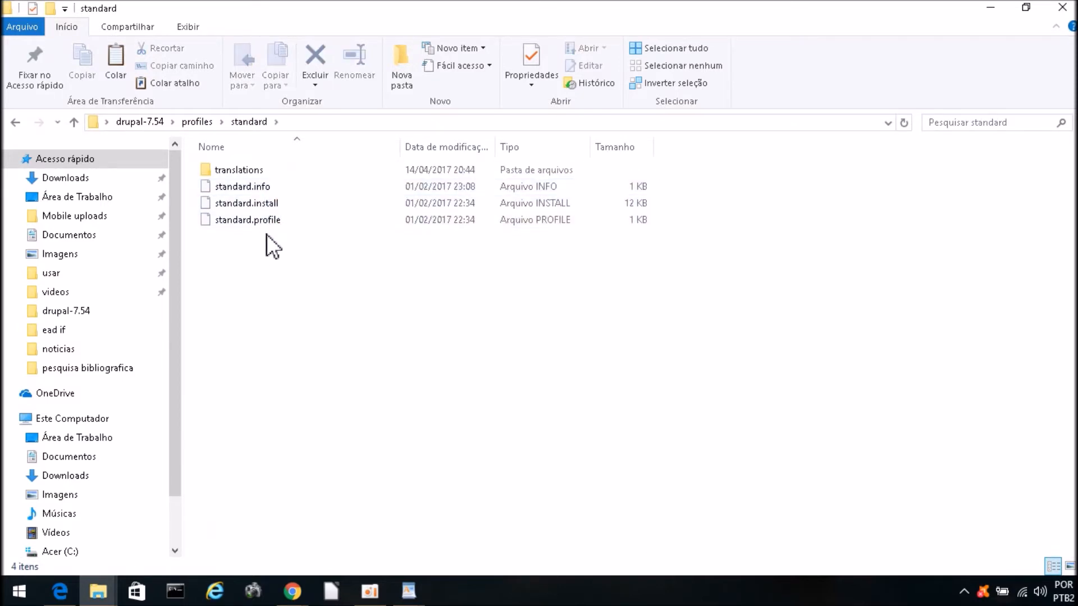
click(252, 170)
double_click(251, 169)
click(260, 171)
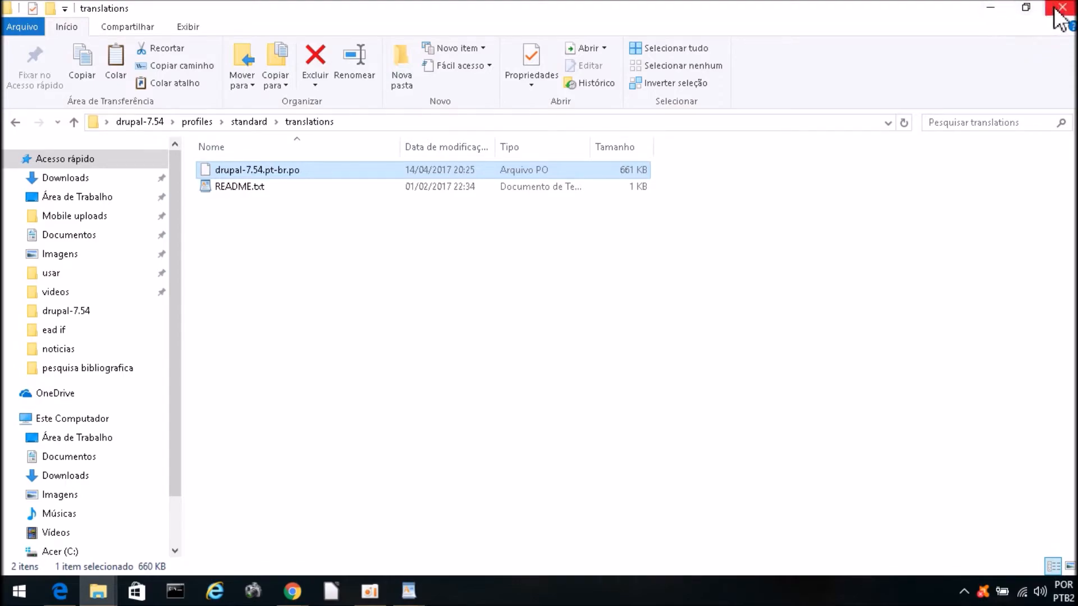
click(996, 11)
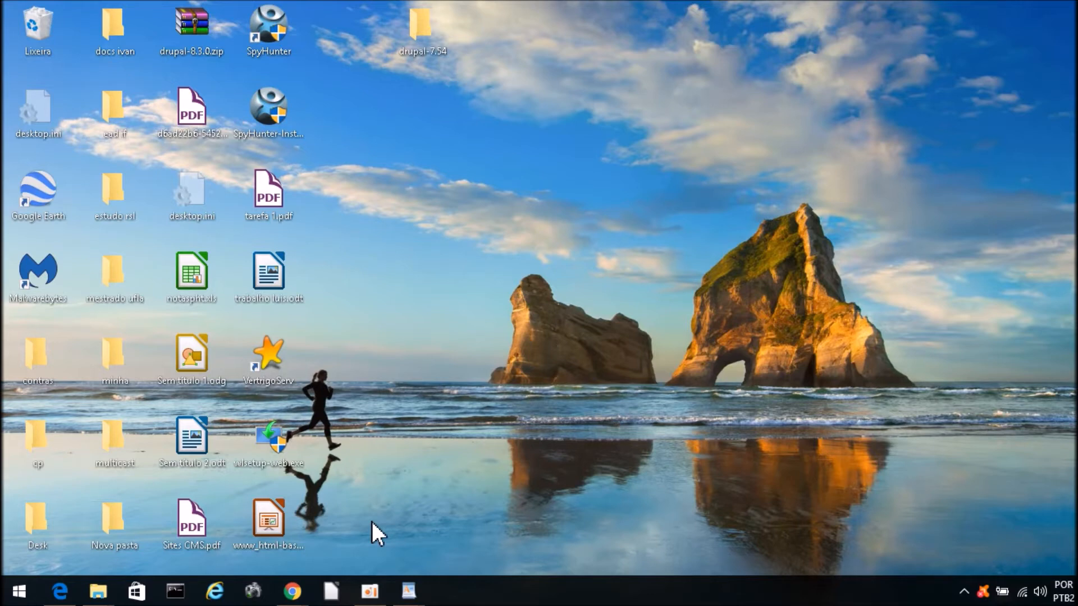
Step: Open php.ini from the VertrigoServ tray icon's Config files submenu
click(647, 281)
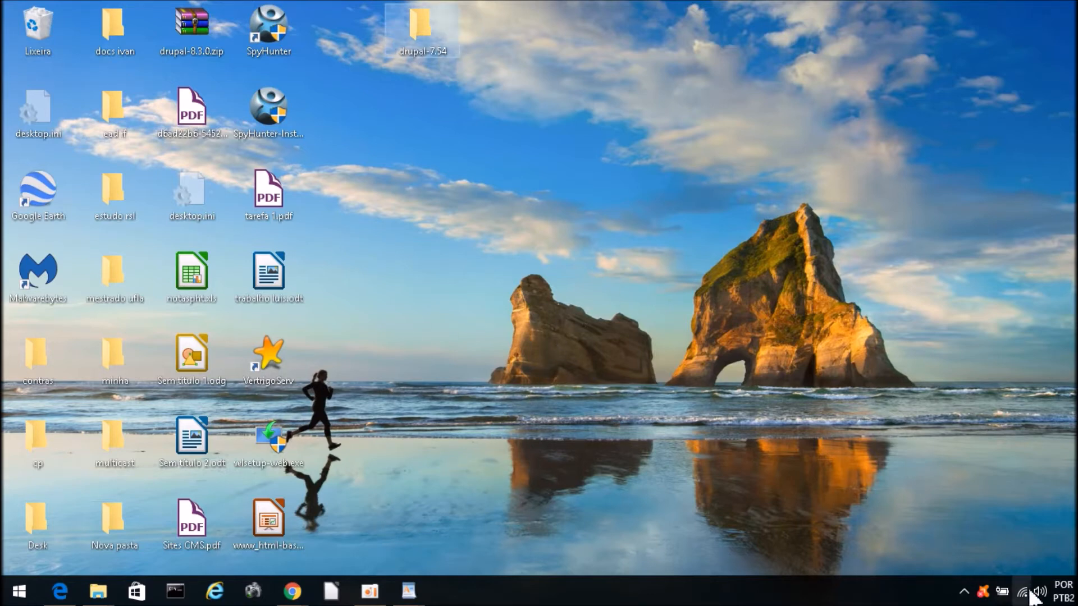
click(963, 592)
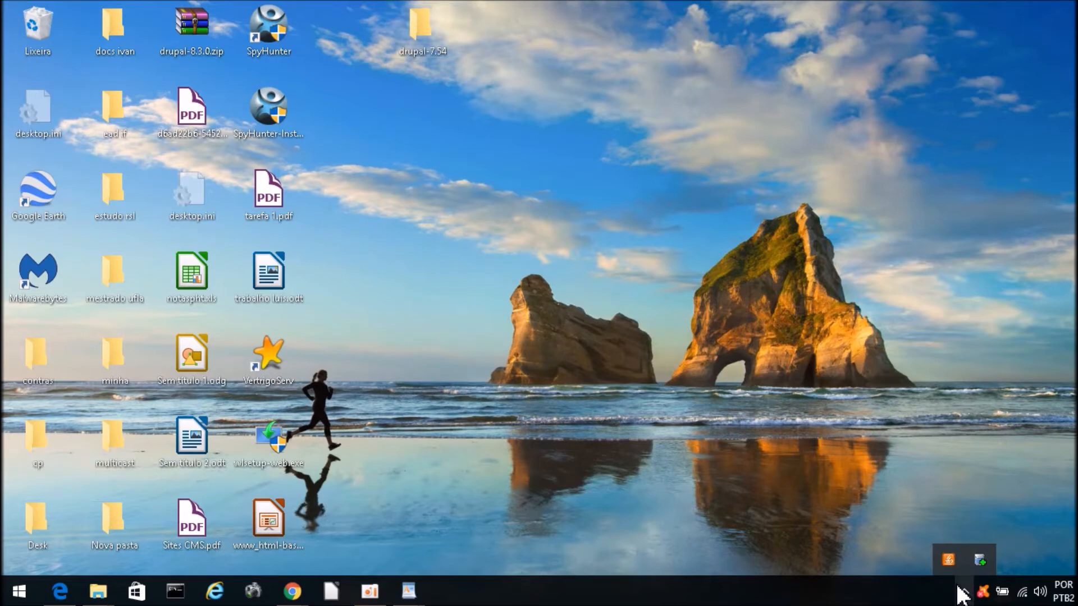
click(927, 407)
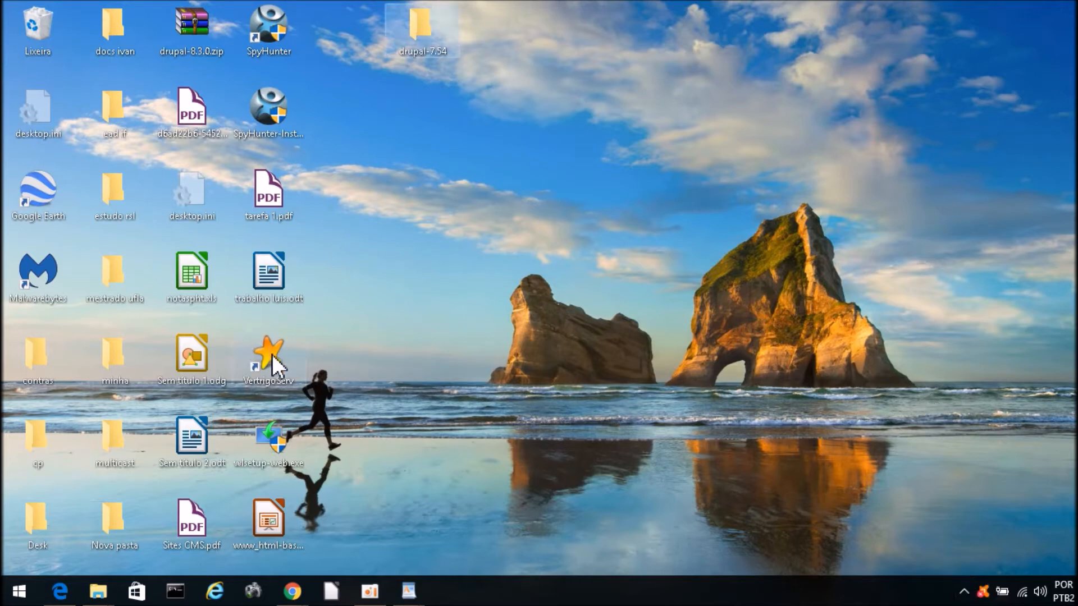
click(964, 592)
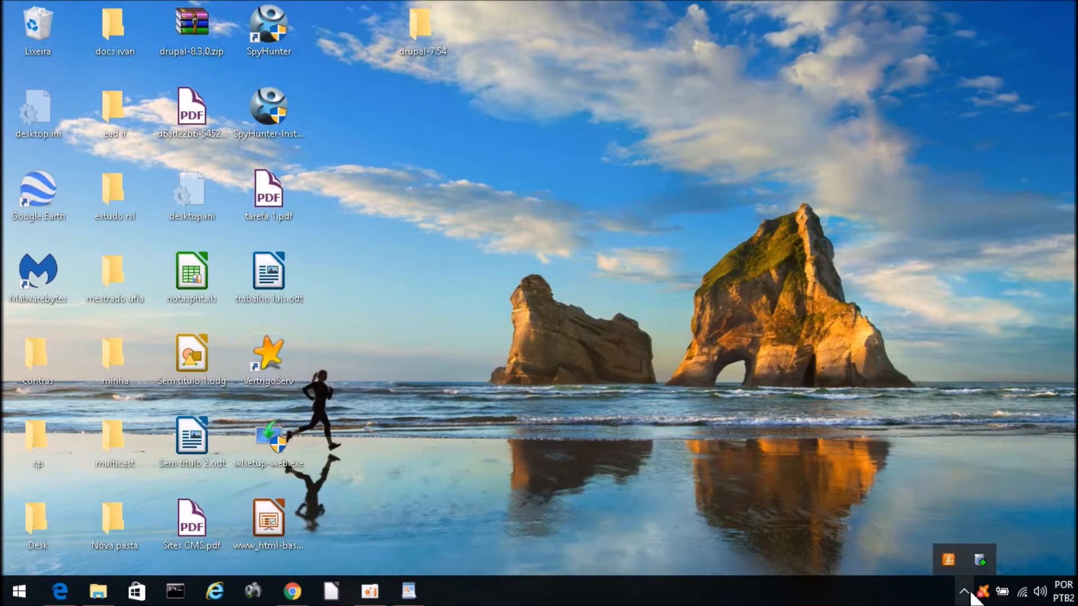
click(980, 559)
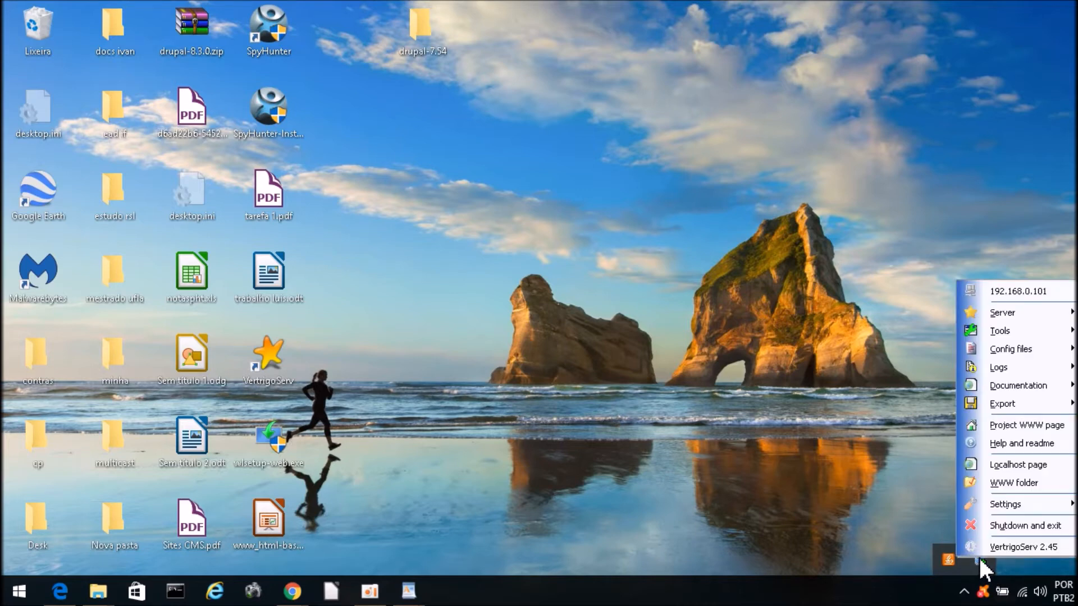
mouse_move(1012, 329)
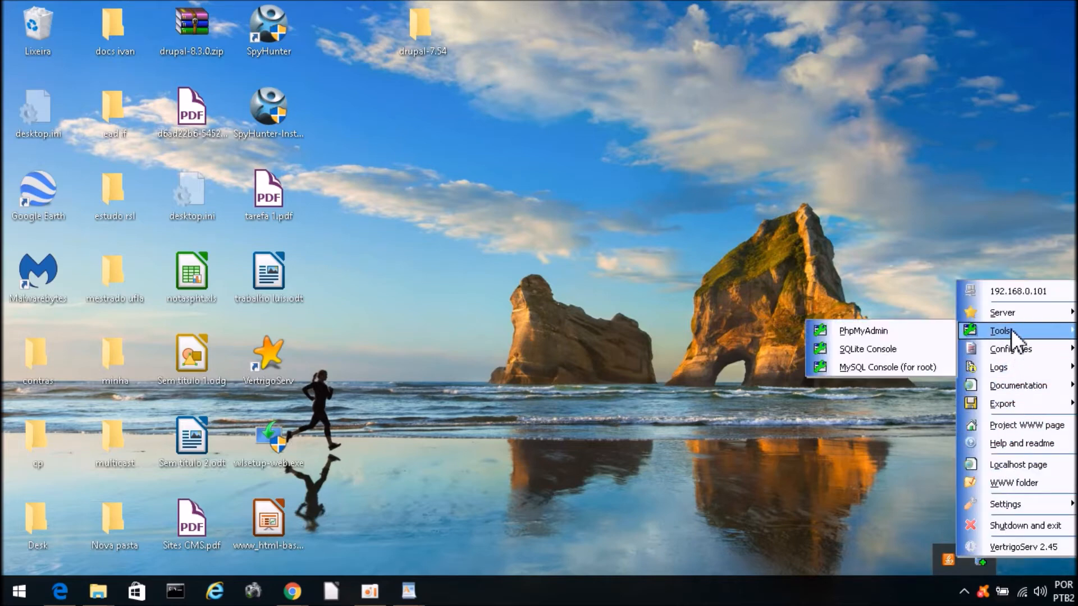
mouse_move(1019, 347)
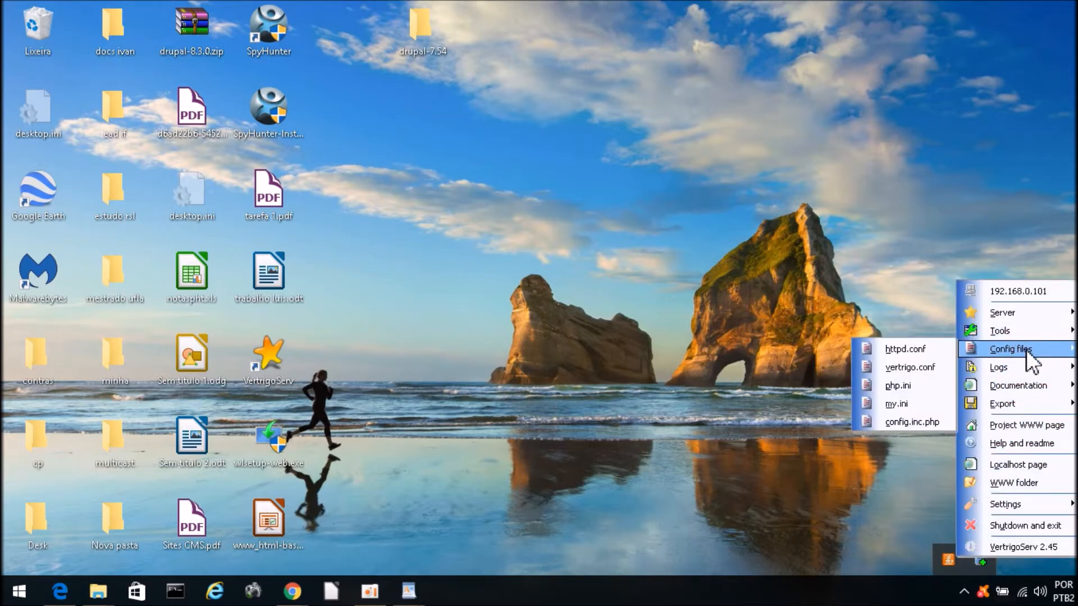
click(912, 392)
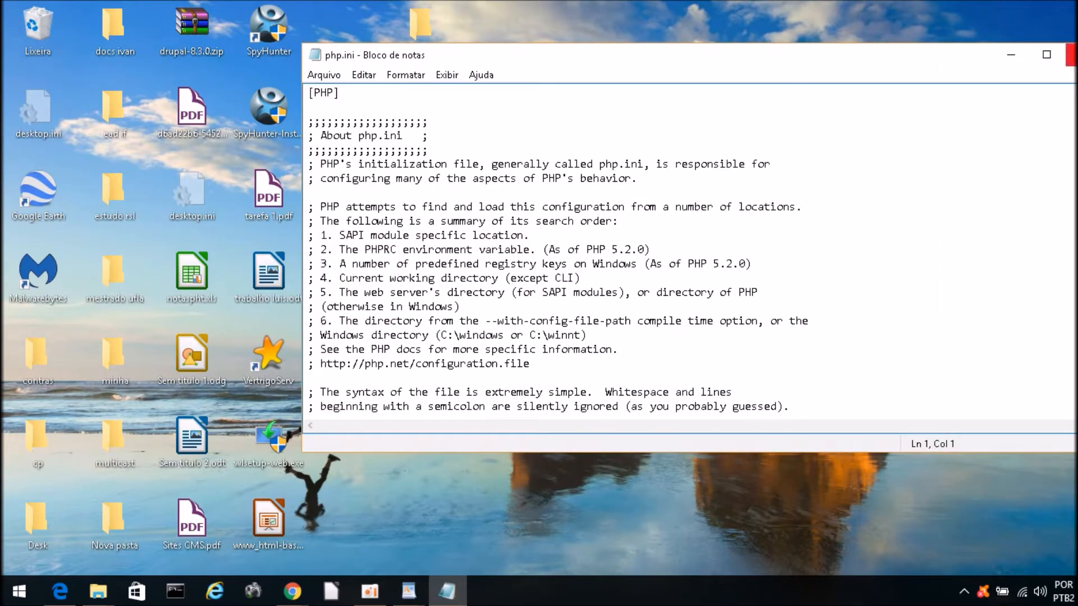
Step: Maximize Notepad and scroll php.ini down to the Resource Limits section
click(1047, 54)
scroll(288, 361, down, 3)
scroll(290, 365, down, 18)
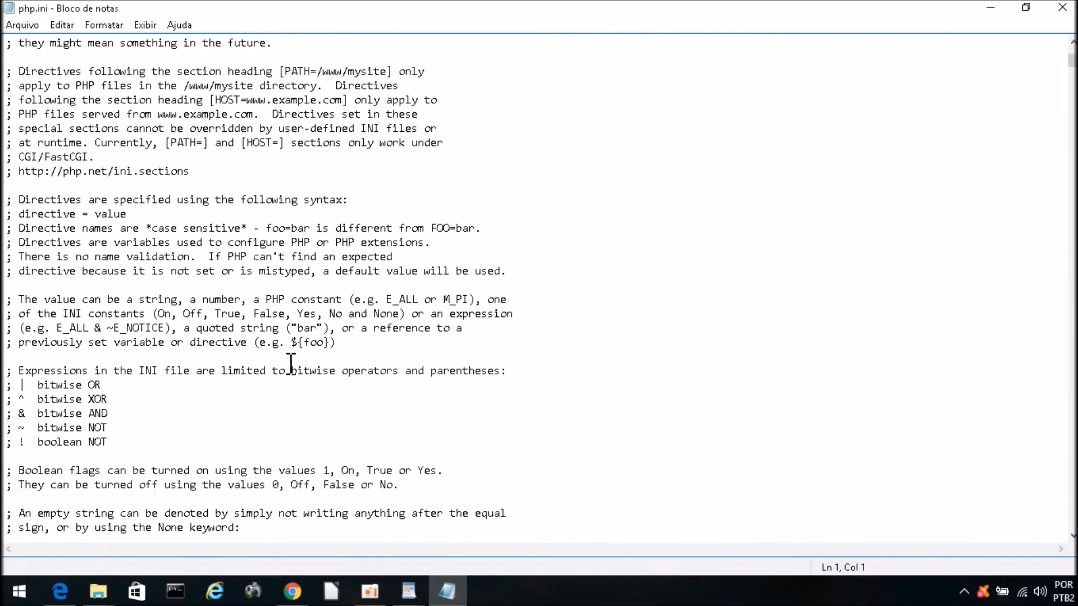
scroll(290, 365, down, 20)
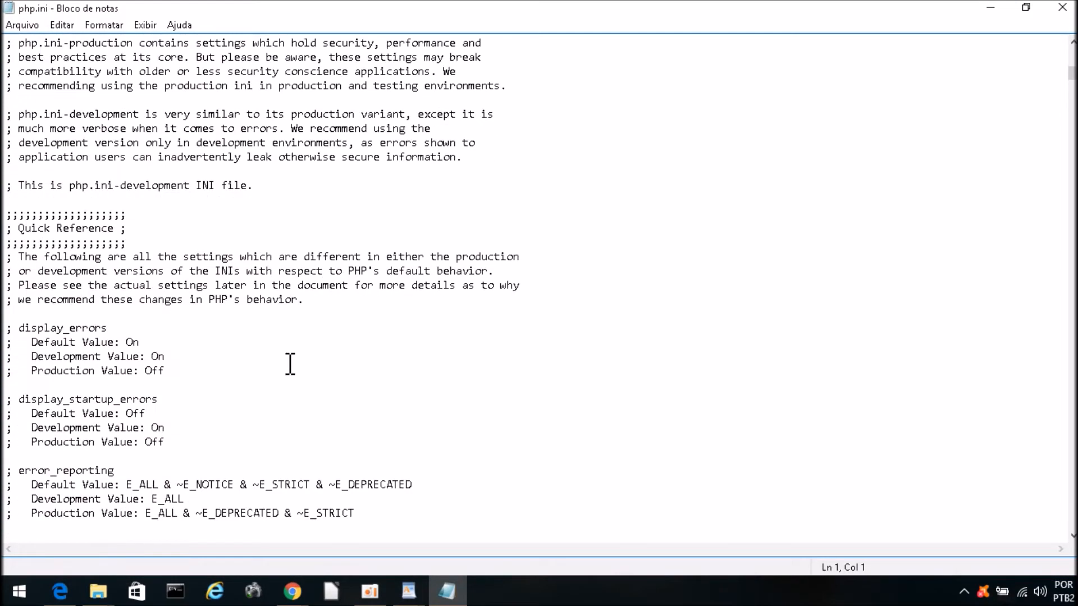
scroll(291, 365, down, 16)
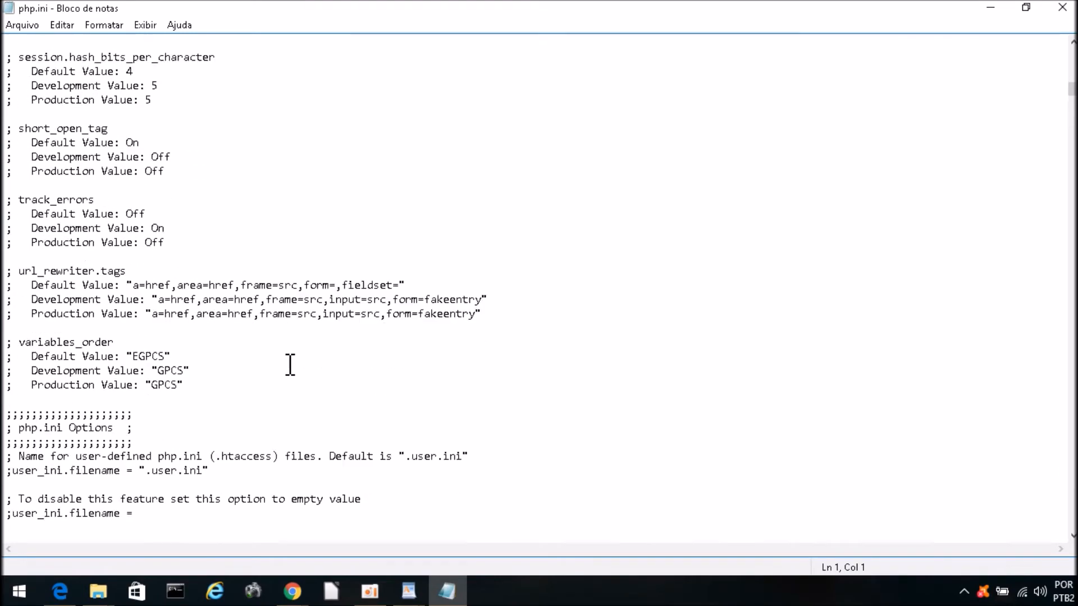
scroll(291, 365, down, 18)
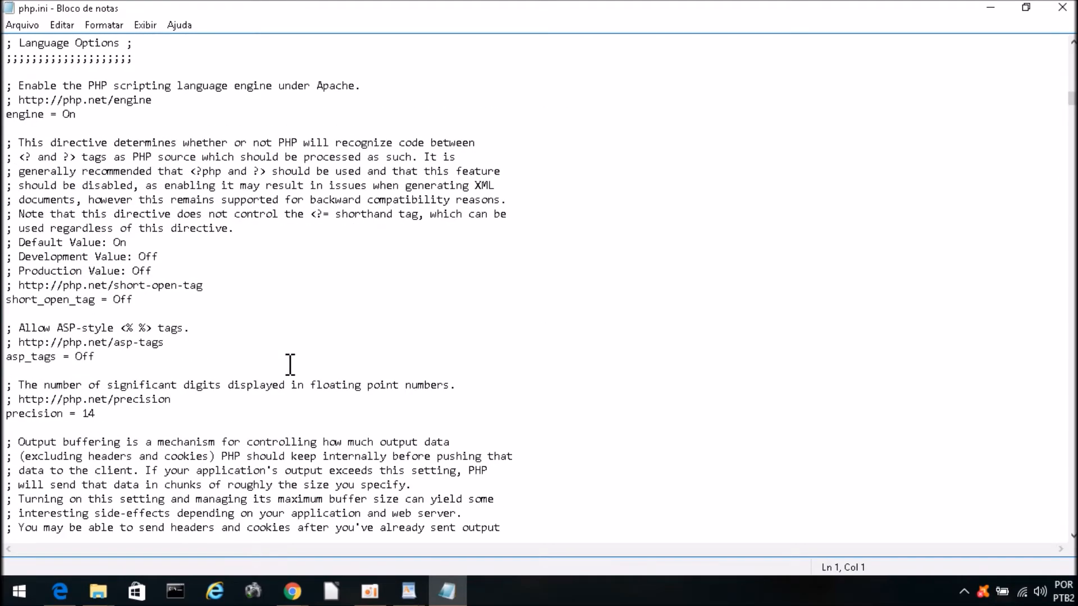
scroll(291, 365, down, 18)
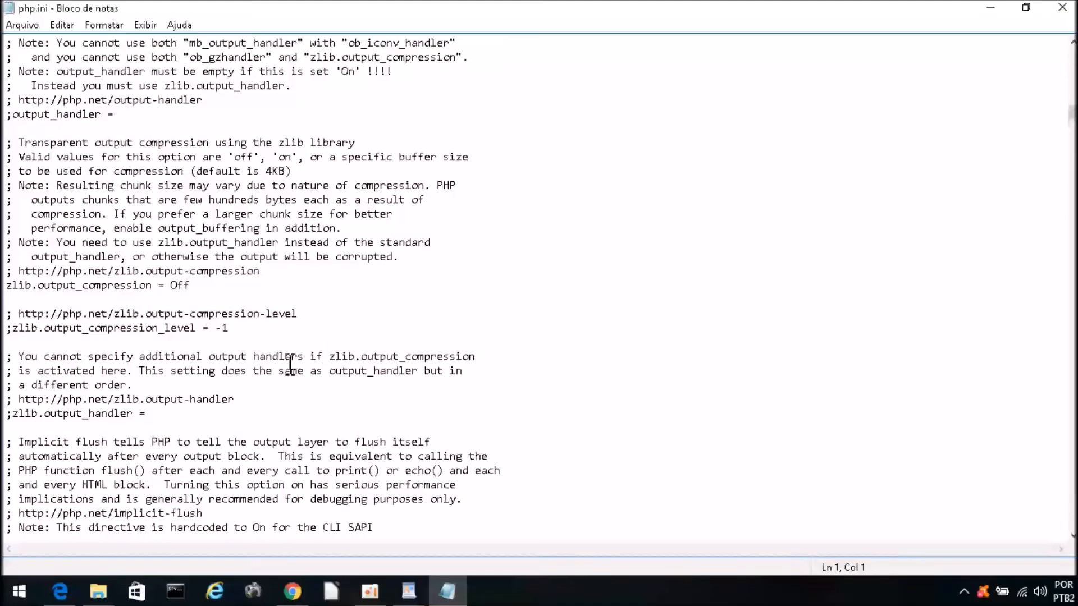
scroll(291, 365, down, 19)
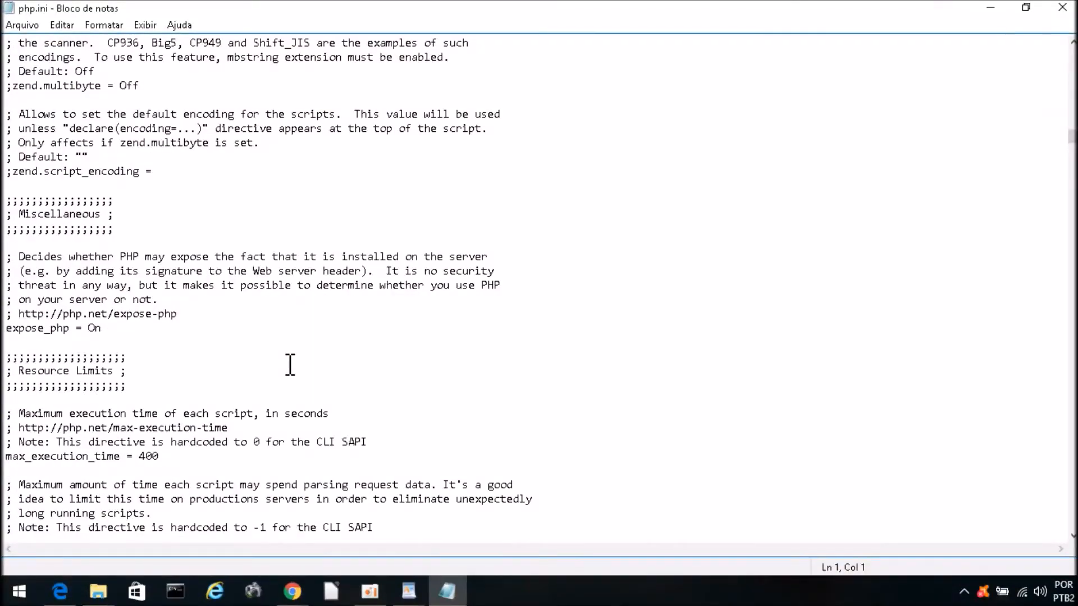
scroll(290, 365, down, 3)
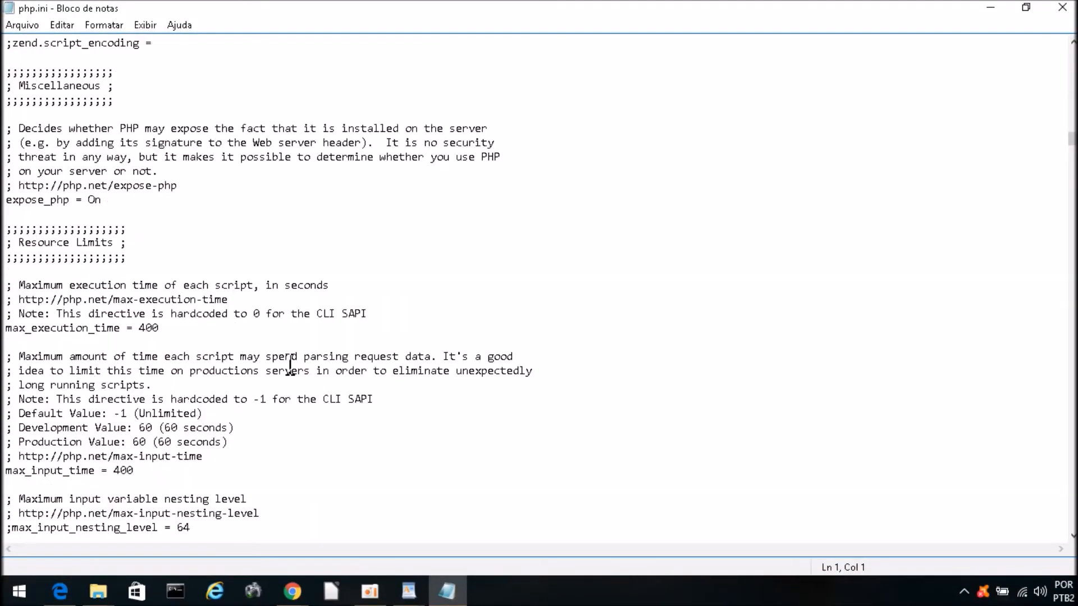
Step: Set max_input_time to 400 and memory_limit to 512M in Resource Limits
click(6, 475)
drag(5, 475, 117, 478)
click(121, 475)
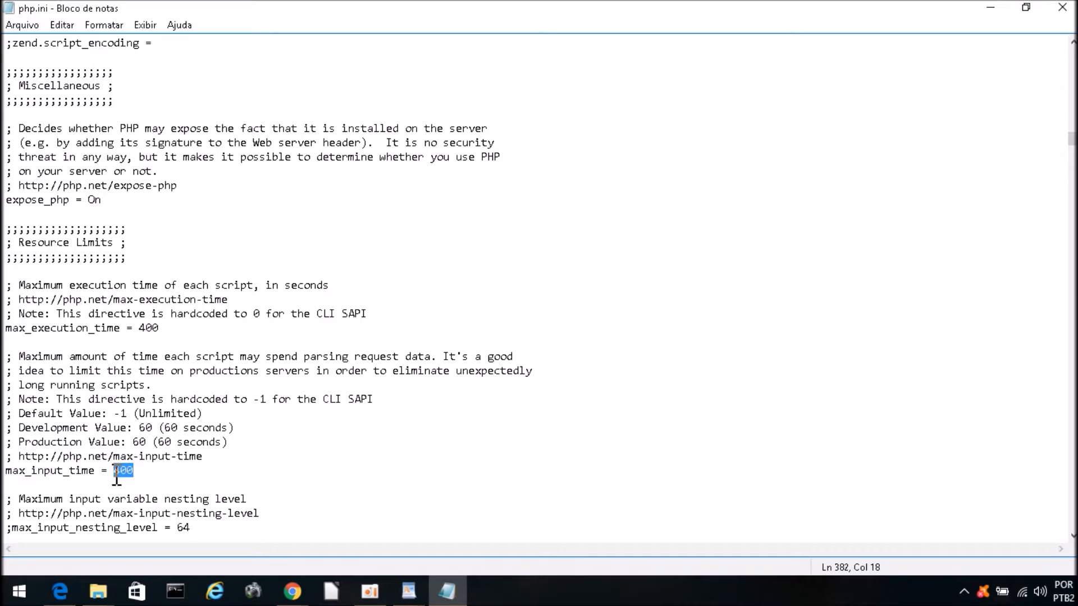
click(134, 475)
scroll(112, 484, down, 4)
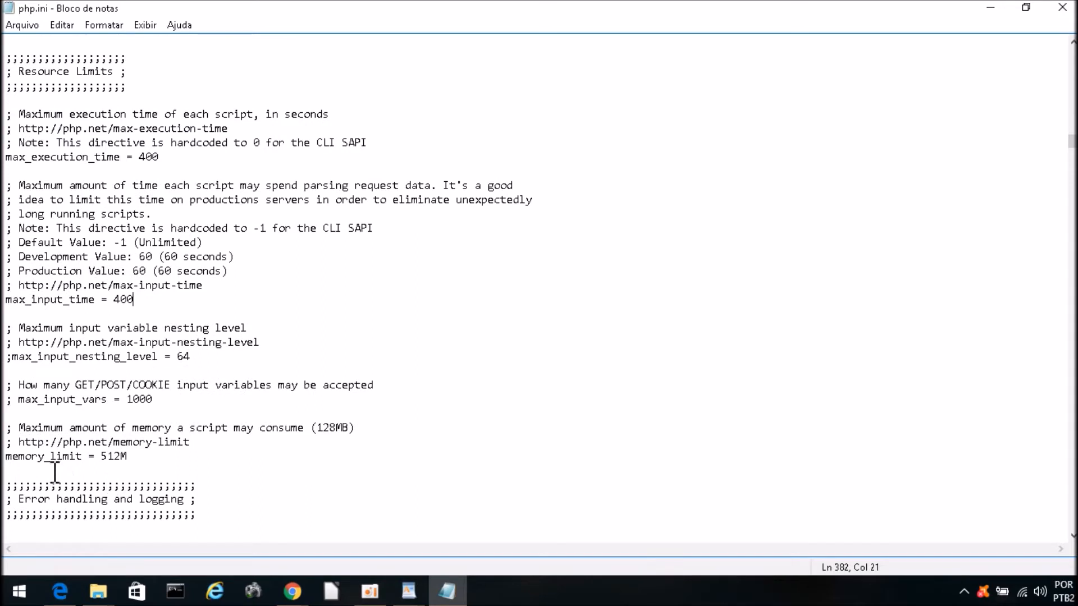
drag(83, 457, 5, 458)
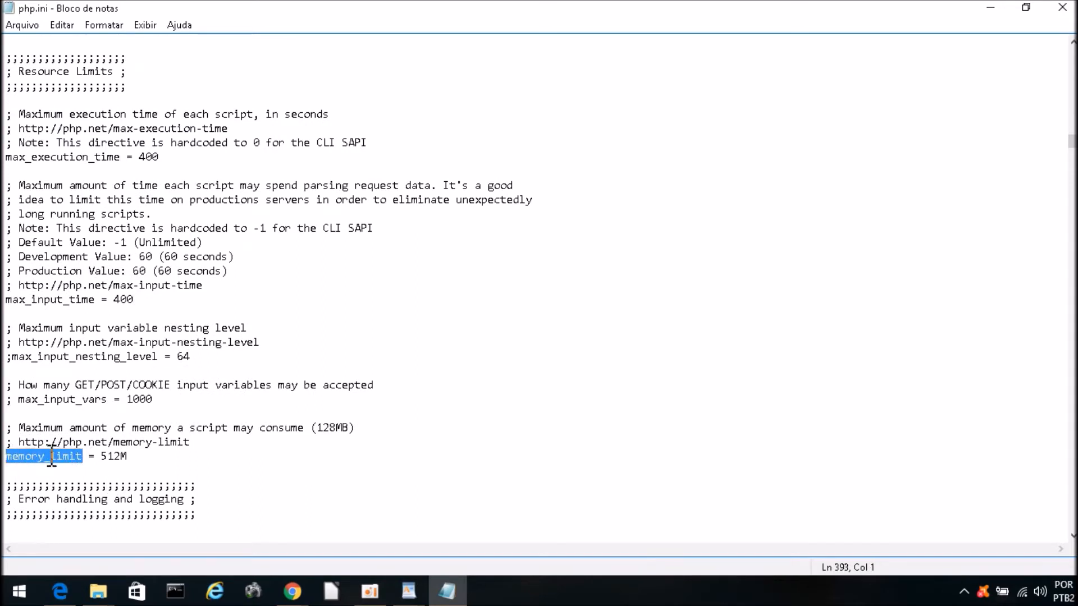
drag(128, 458, 104, 458)
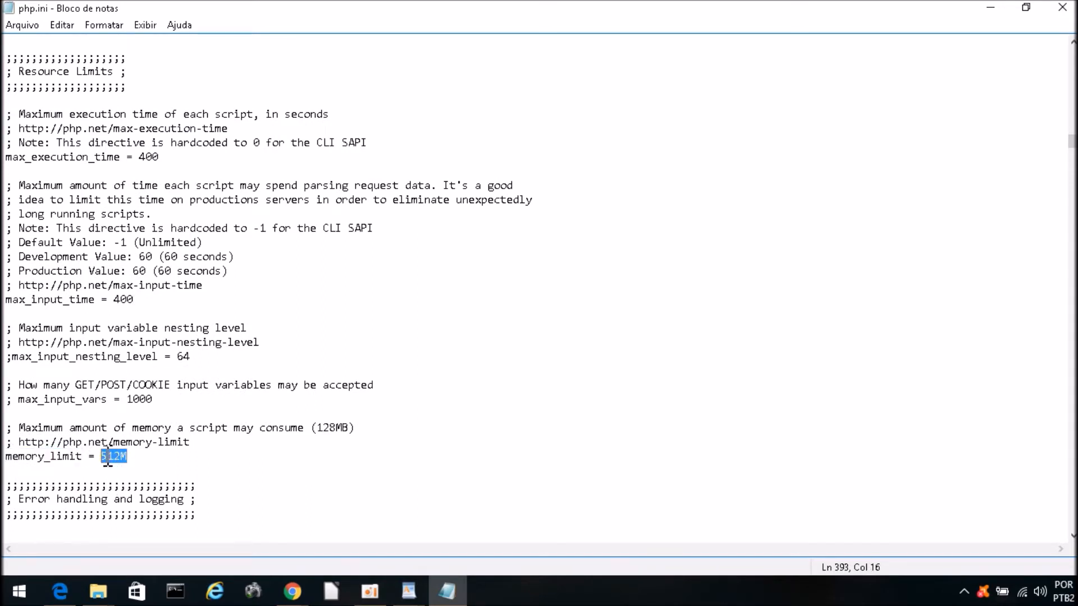
click(122, 456)
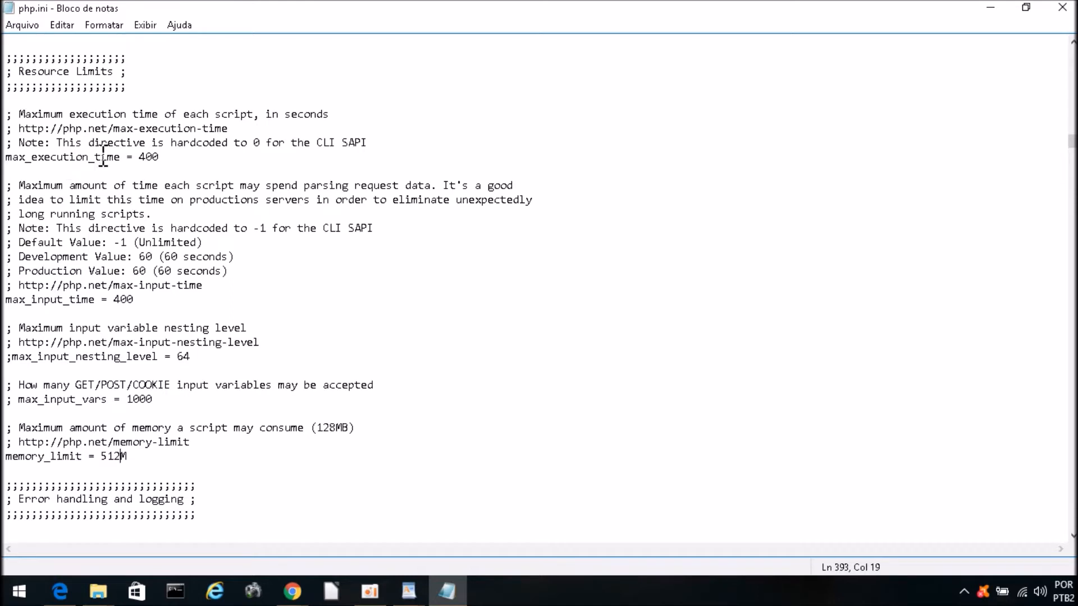
Step: Review the max_execution_time = 400, max_input_time = 400 and memory_limit = 512M lines
drag(165, 159, 144, 168)
click(169, 157)
drag(161, 156, 4, 163)
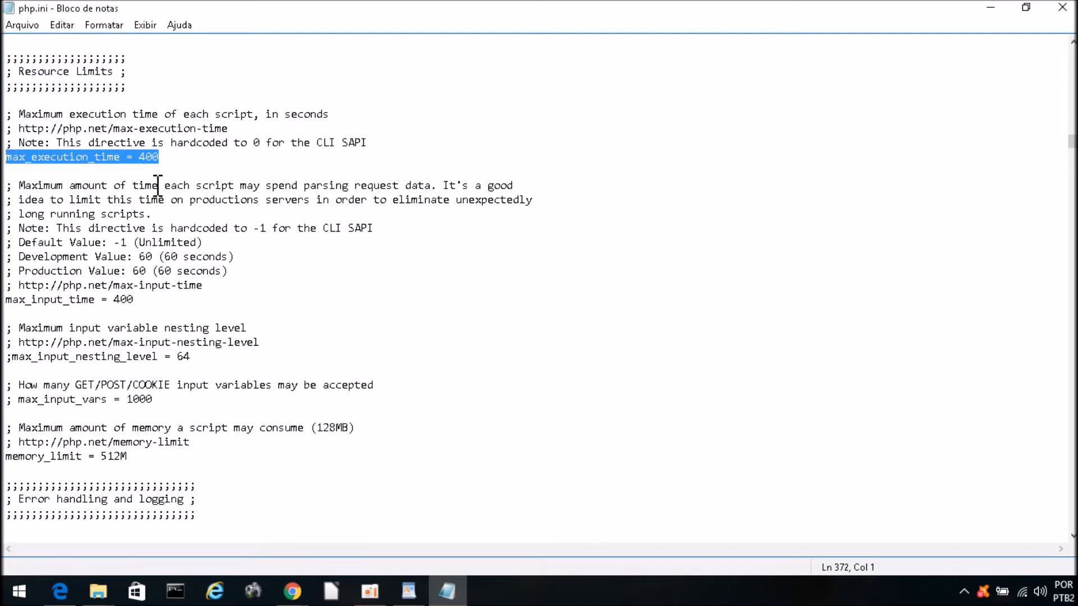
click(147, 159)
drag(163, 158, 5, 162)
click(149, 303)
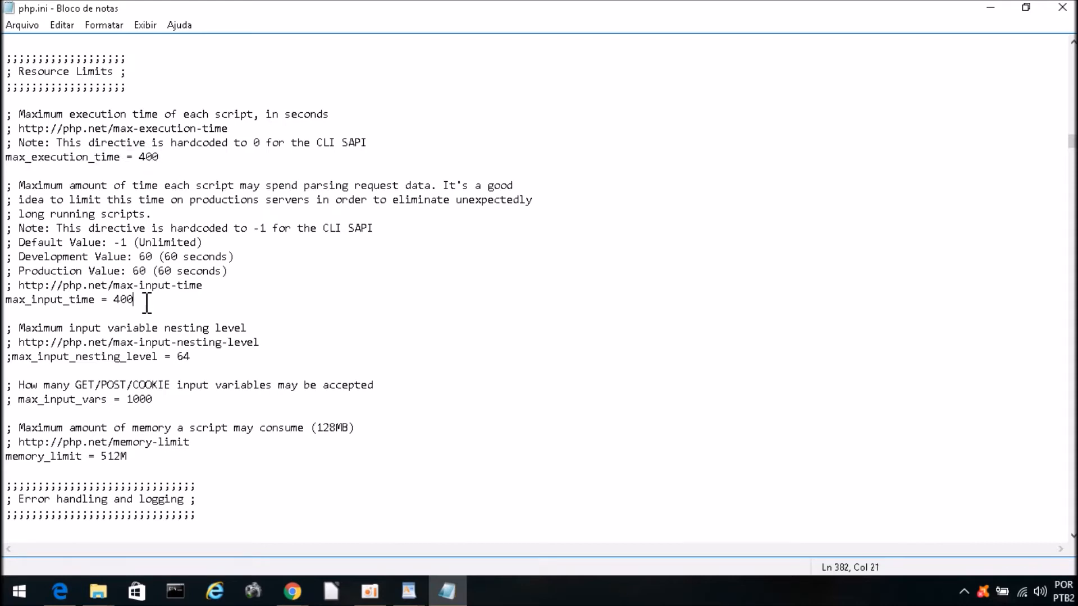
drag(149, 303, 4, 306)
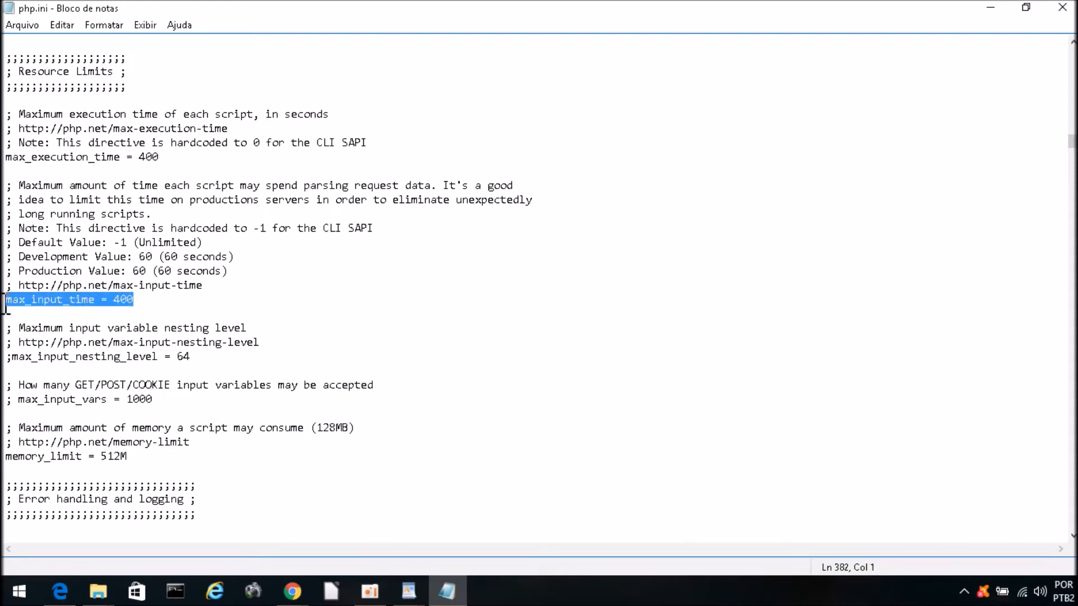
click(135, 457)
drag(134, 457, 4, 458)
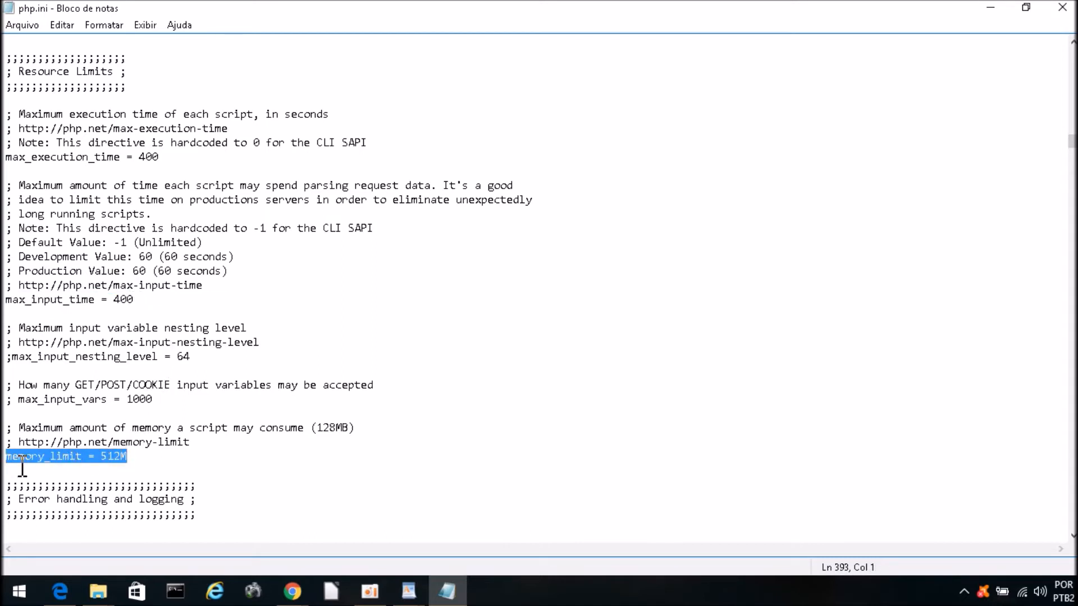
click(971, 594)
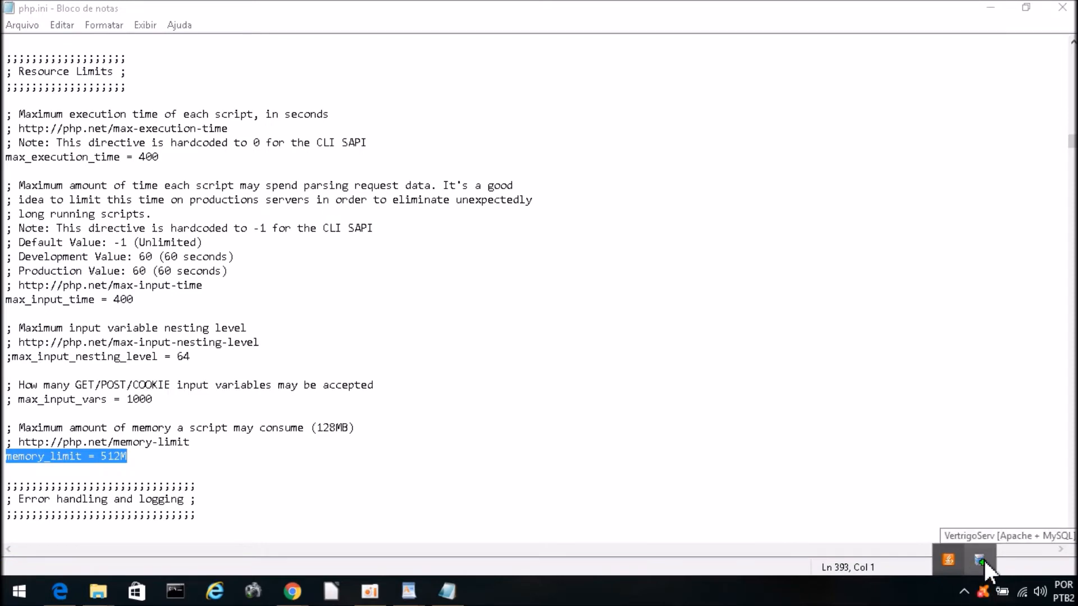
Step: Reopen php.ini via VertrigoServ's Config files menu to confirm the edits, then close both Notepad windows
right_click(980, 560)
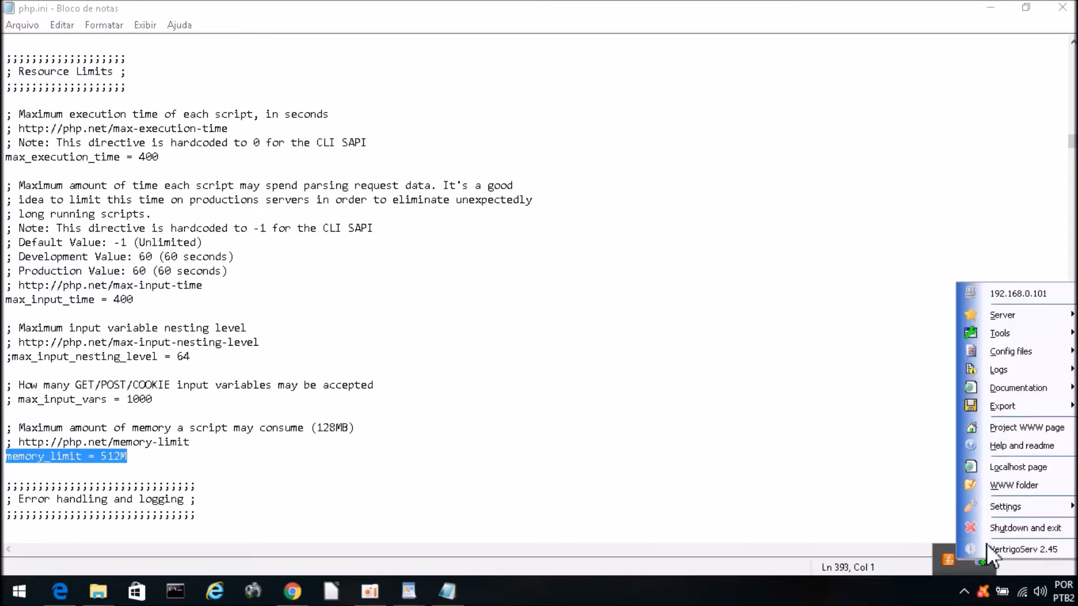
mouse_move(1003, 348)
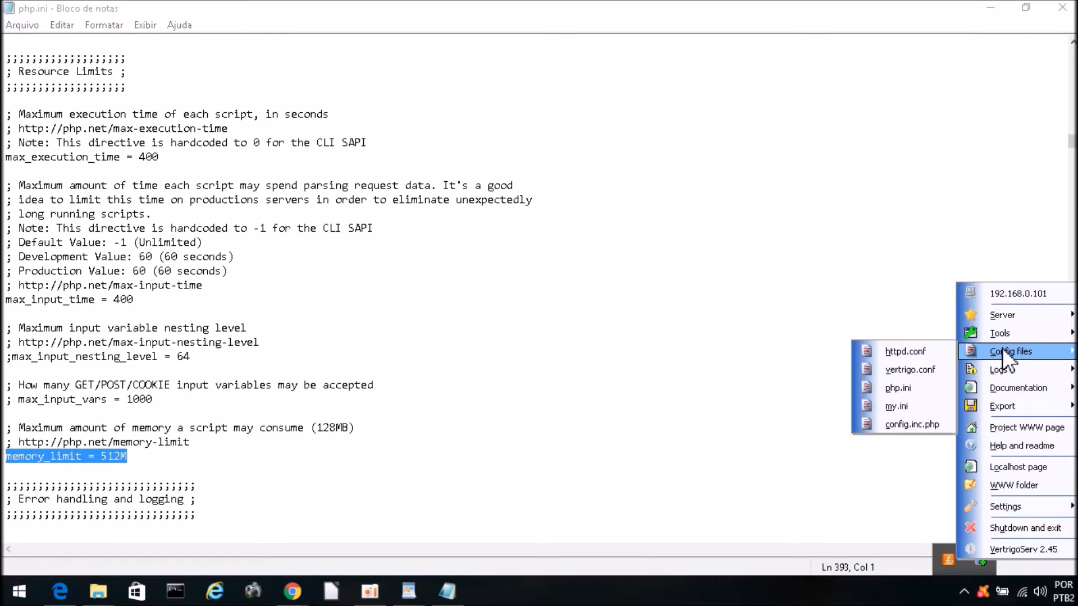
click(901, 387)
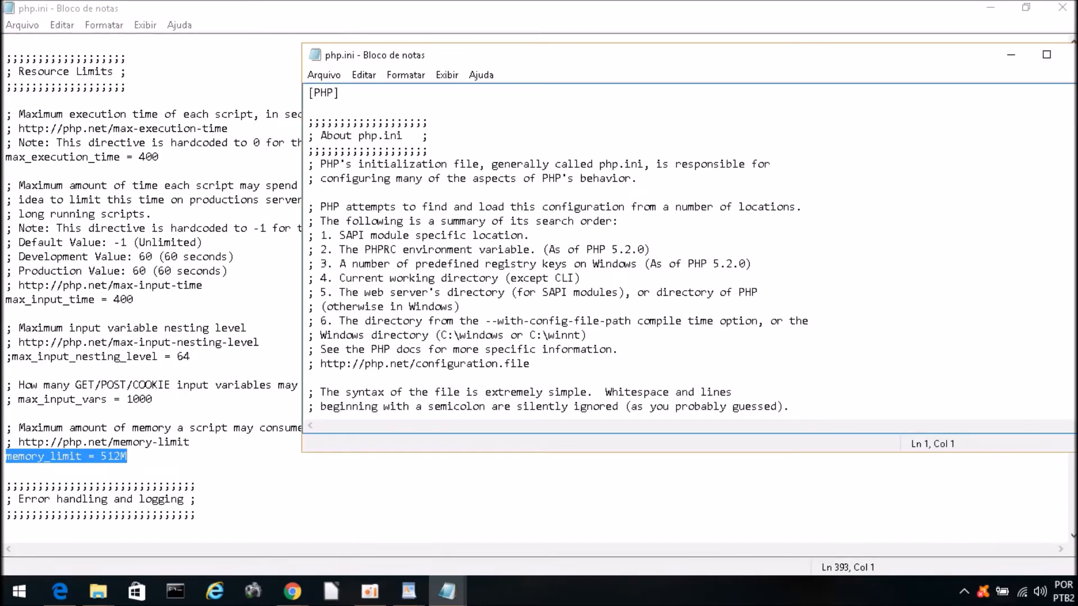
click(1068, 54)
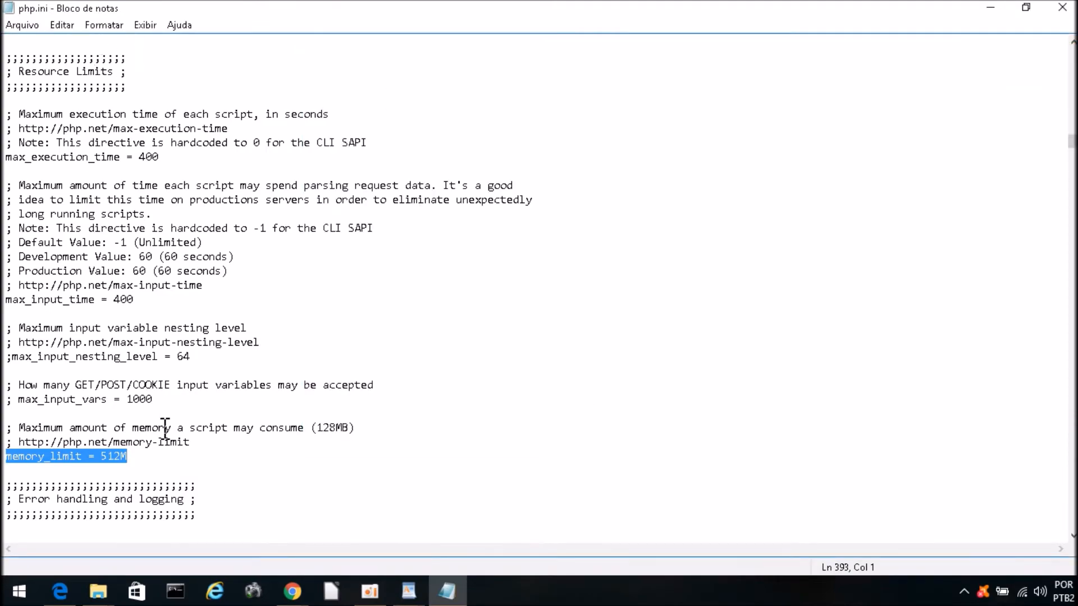
click(1062, 7)
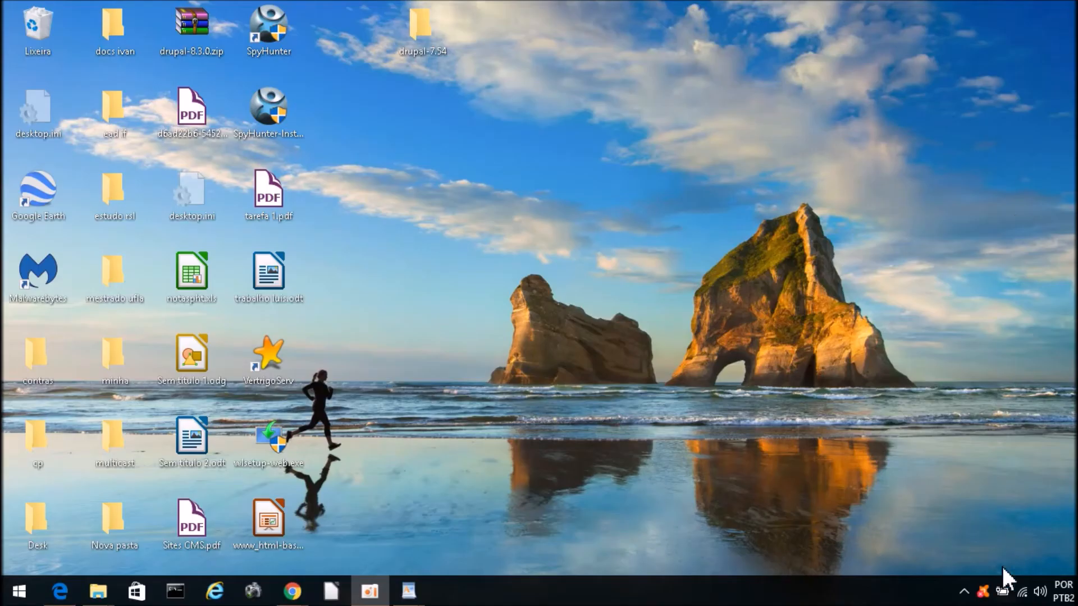
click(964, 591)
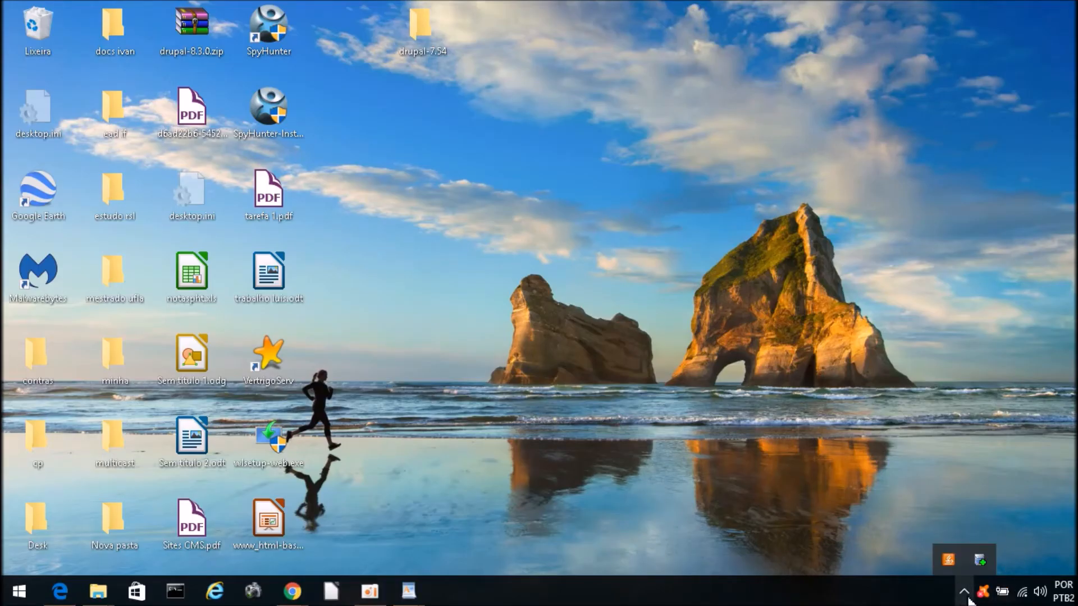
Step: Shut down the VertrigoServ server and exit it from the tray menu
click(980, 557)
mouse_move(1002, 500)
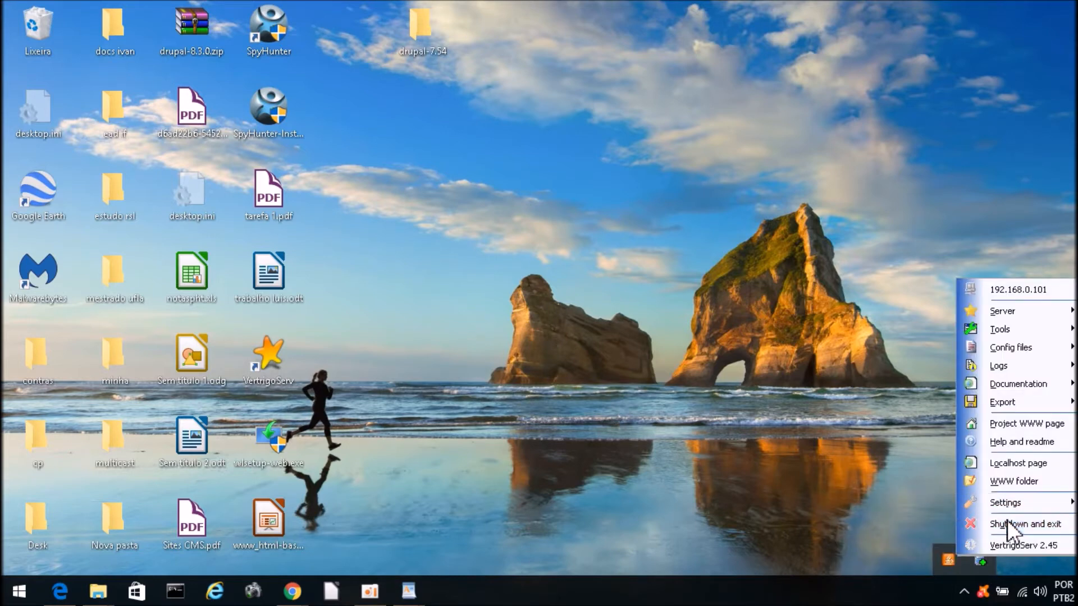
click(1007, 523)
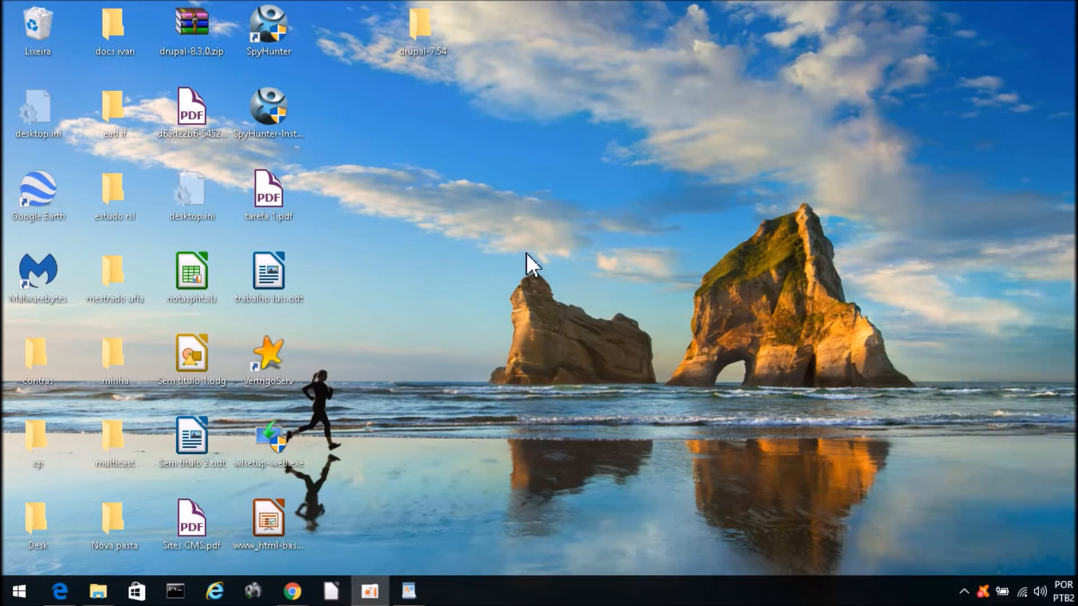
Step: Relaunch VertrigoServ as administrator, start the server, and move drupal-7.54 to the desktop centre
double_click(270, 366)
right_click(267, 359)
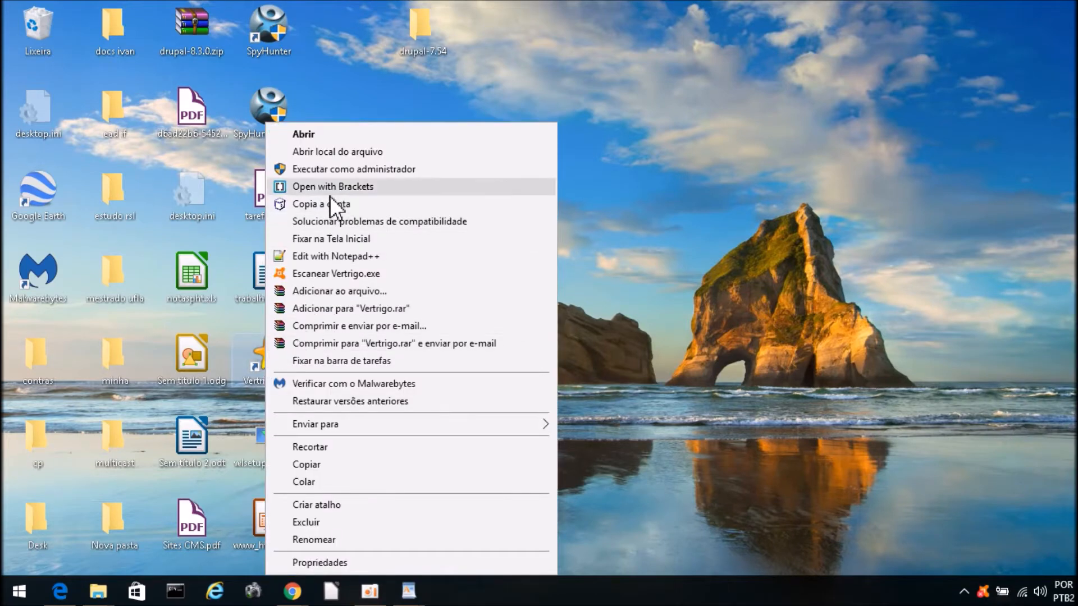
click(329, 169)
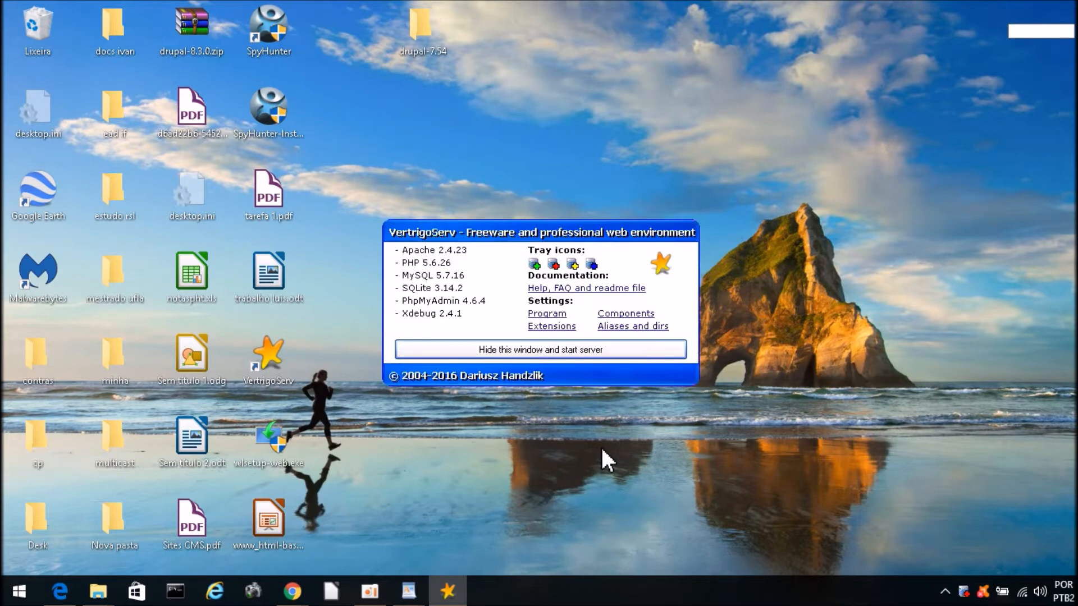
click(522, 351)
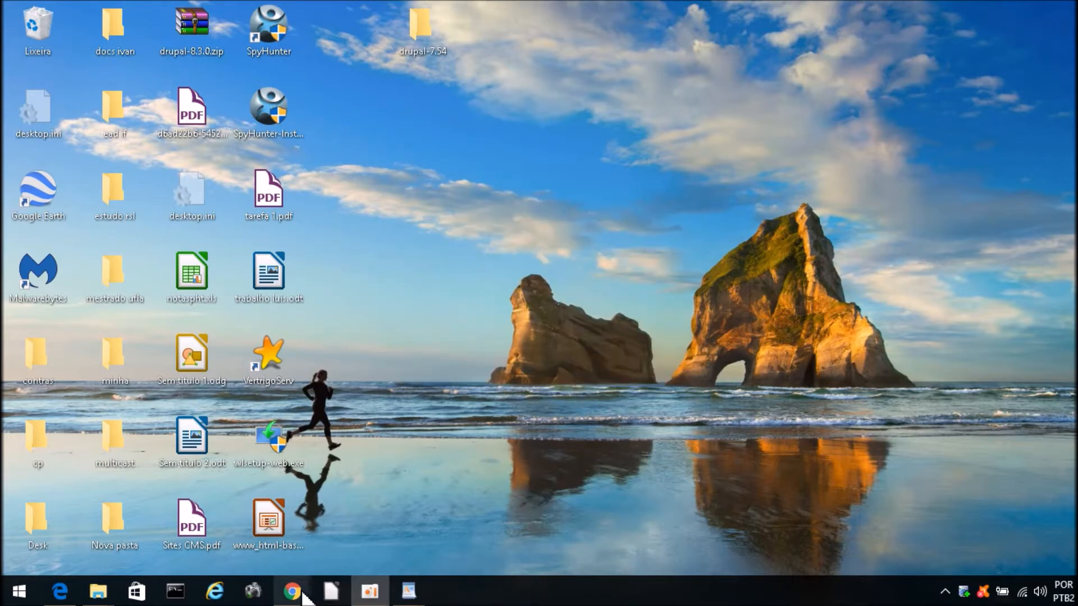
drag(417, 17, 558, 181)
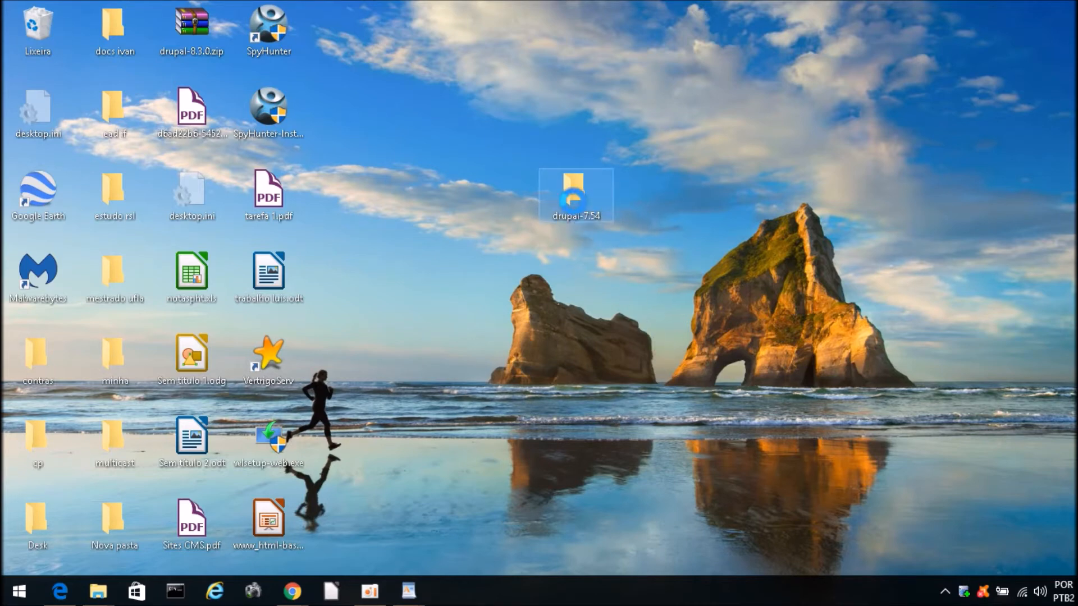
Step: Rename drupal-7.54 to 'drupal' via Renomear and drag it beside SpyHunter in the top row
right_click(572, 199)
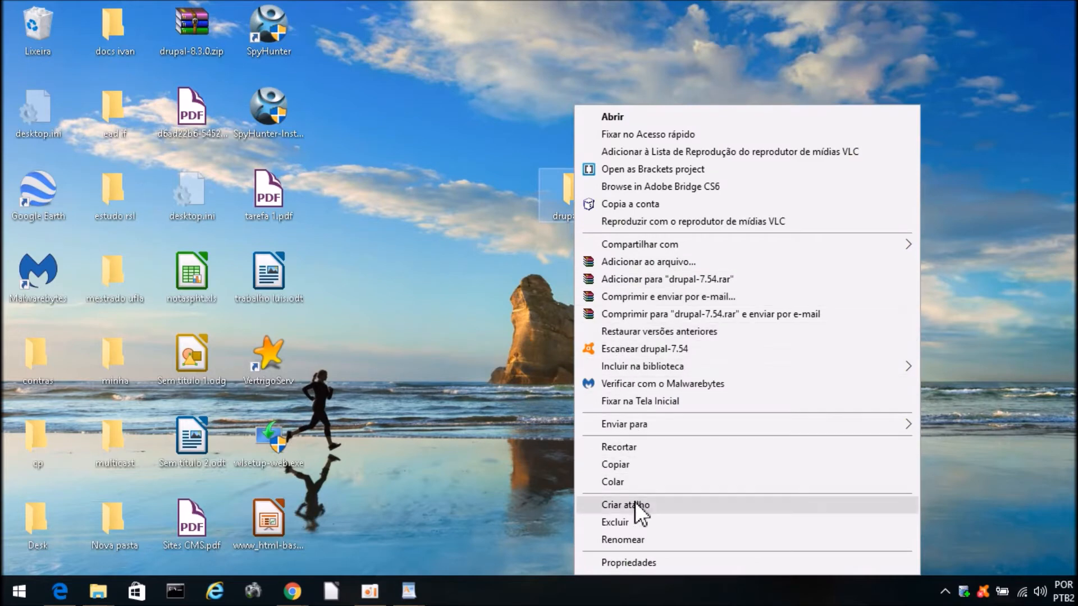
click(627, 537)
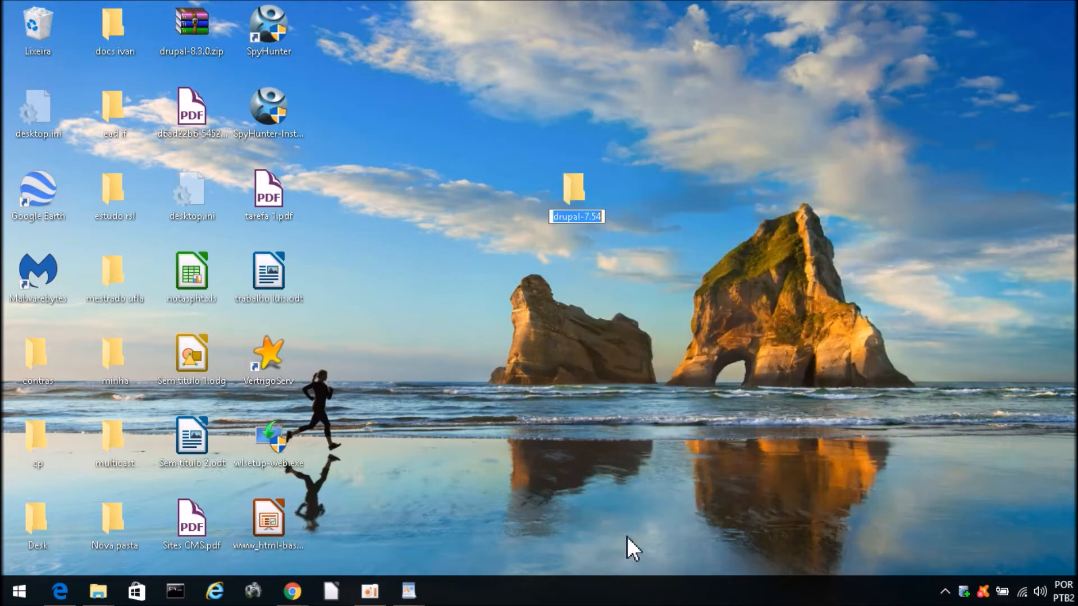
text(drupal)
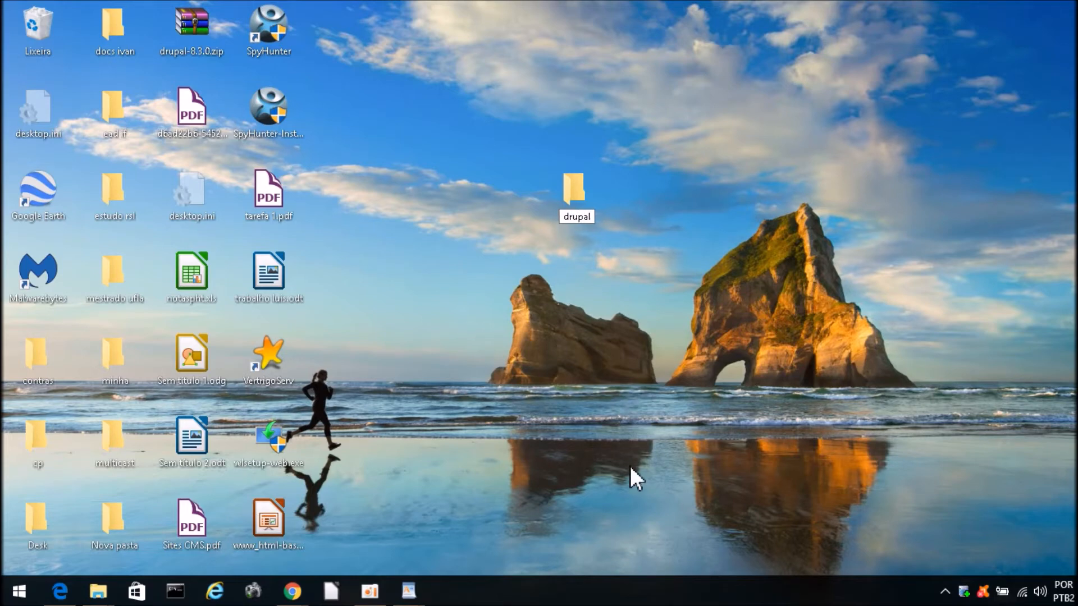
key(Return)
click(526, 172)
drag(574, 215, 400, 135)
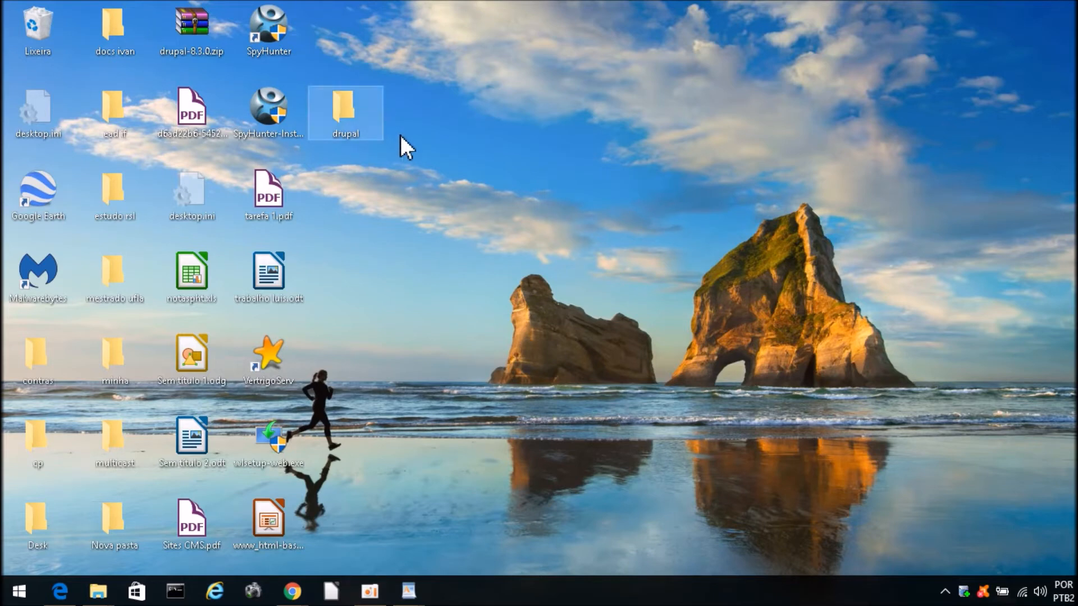
drag(344, 112, 345, 39)
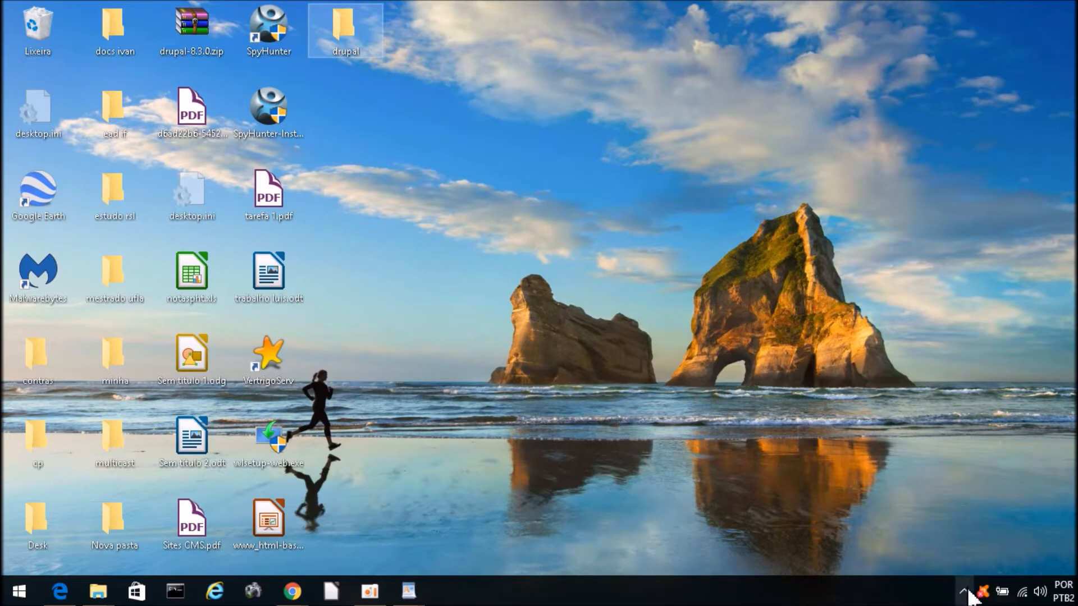
Step: Open VertrigoServ's WWW folder from the tray menu and enter its drupal folder
click(965, 596)
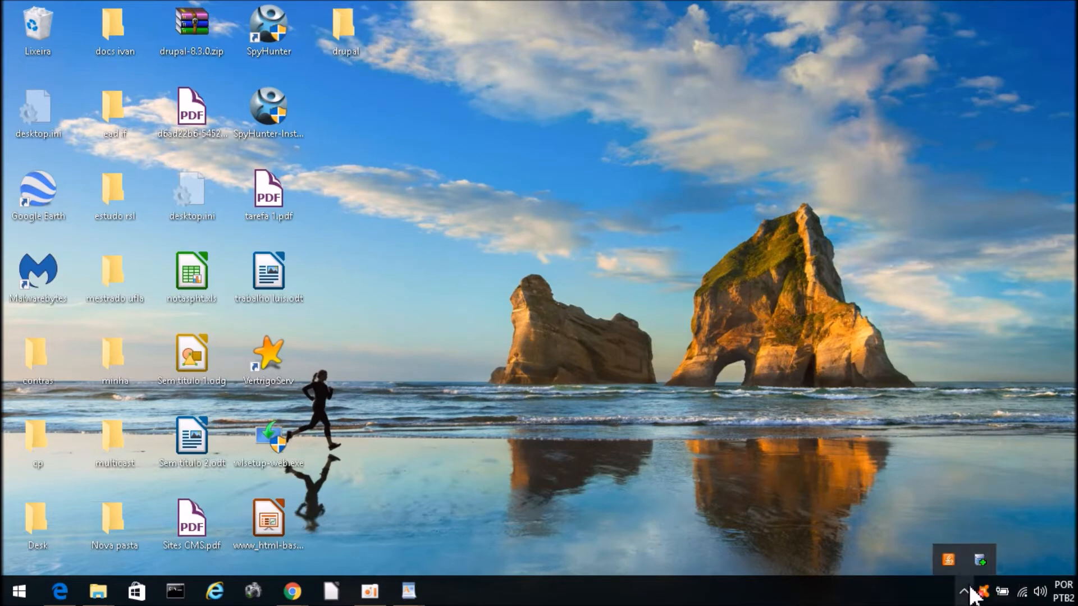
right_click(982, 559)
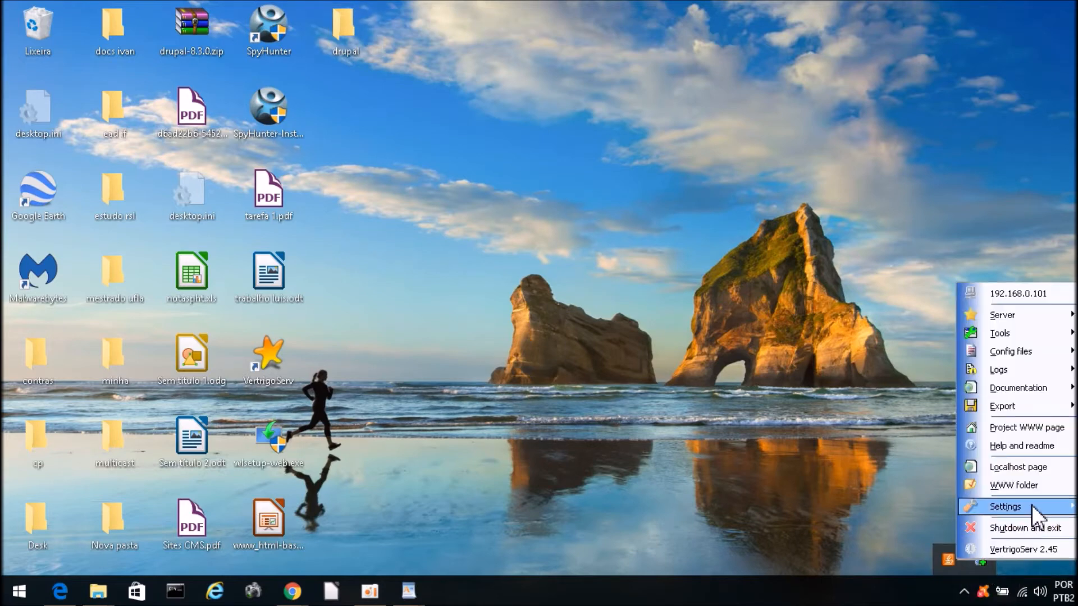
click(1031, 485)
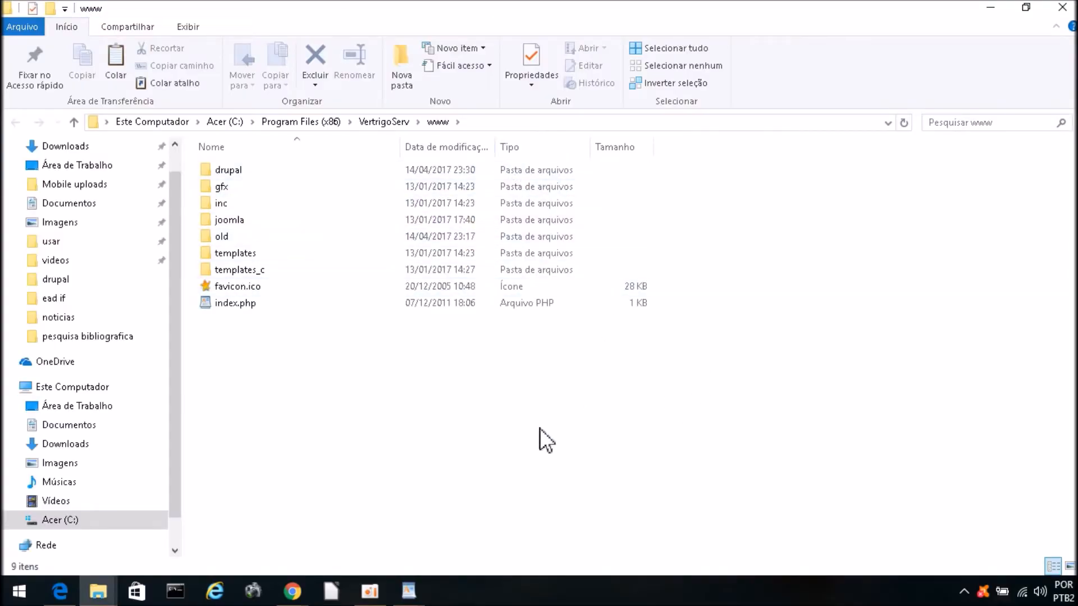
click(238, 217)
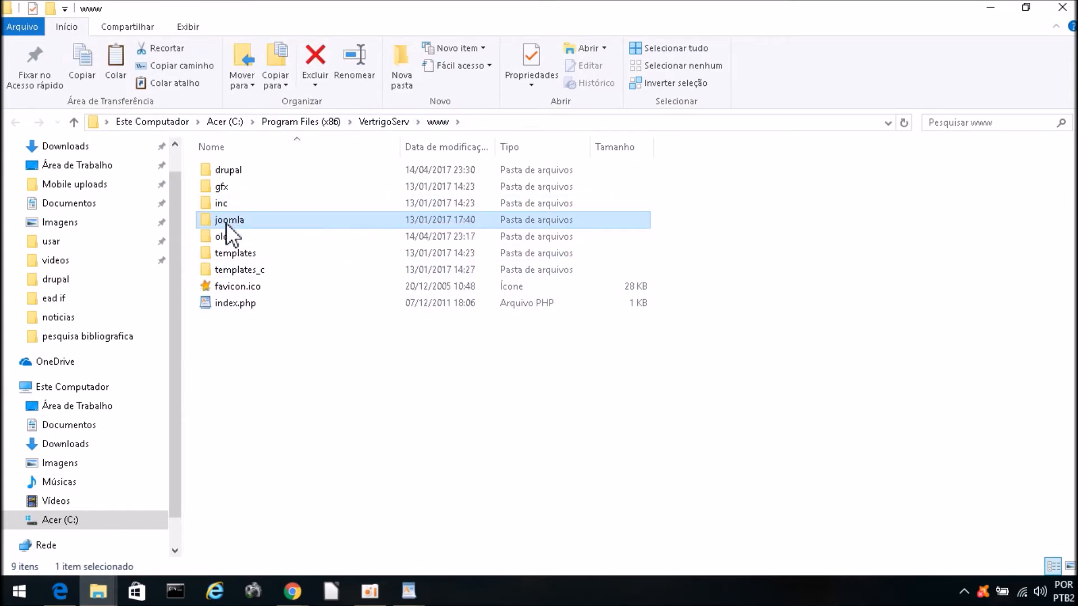
double_click(227, 172)
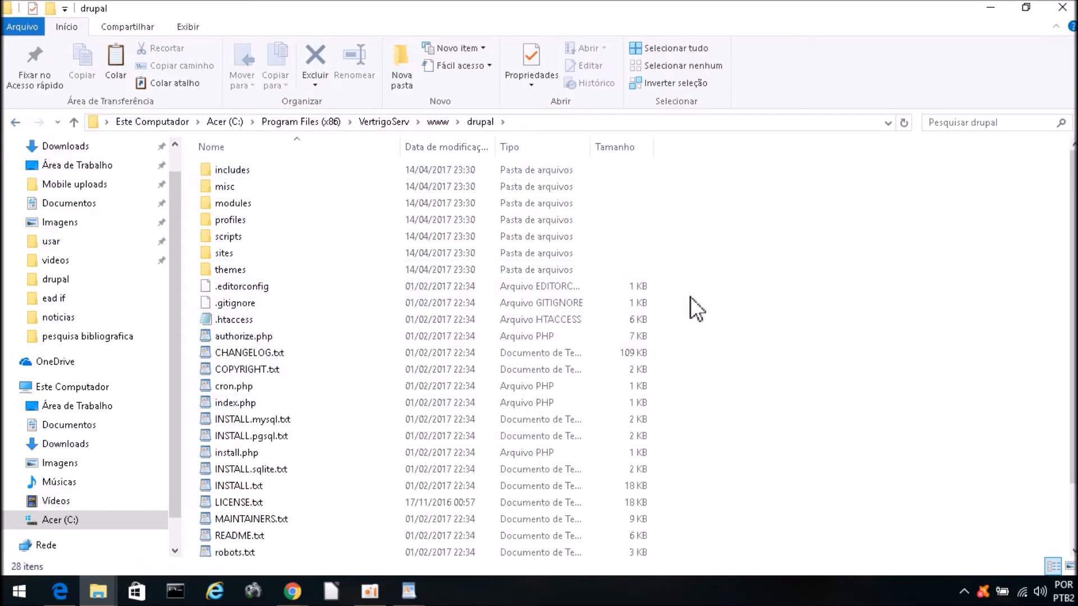
click(293, 592)
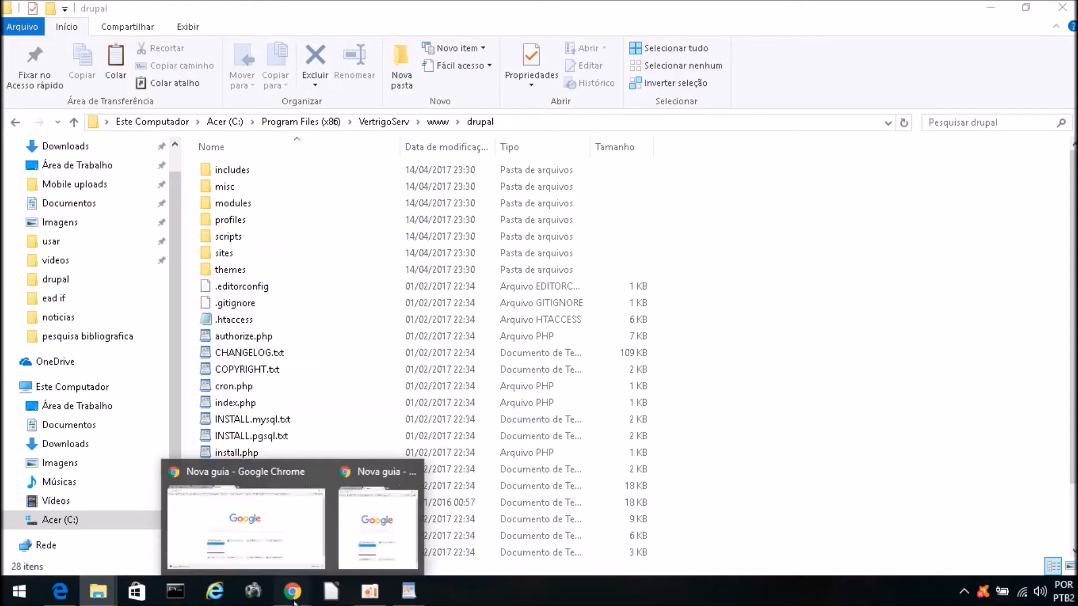
Step: Load 127.0.0.1/drupal/ in Chrome's new tab to reach the Drupal installer
click(269, 520)
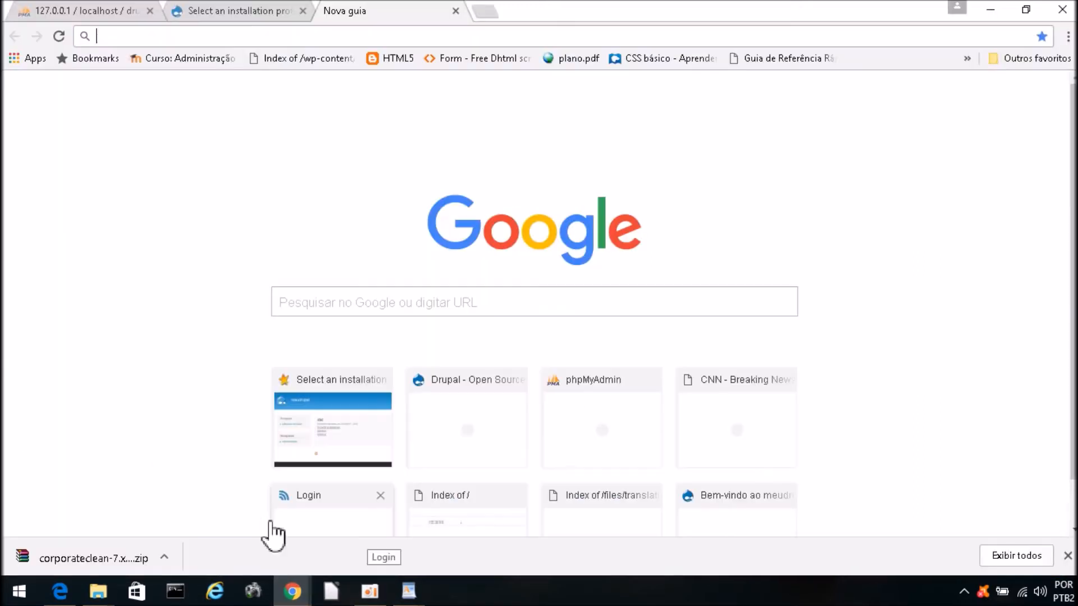
click(283, 40)
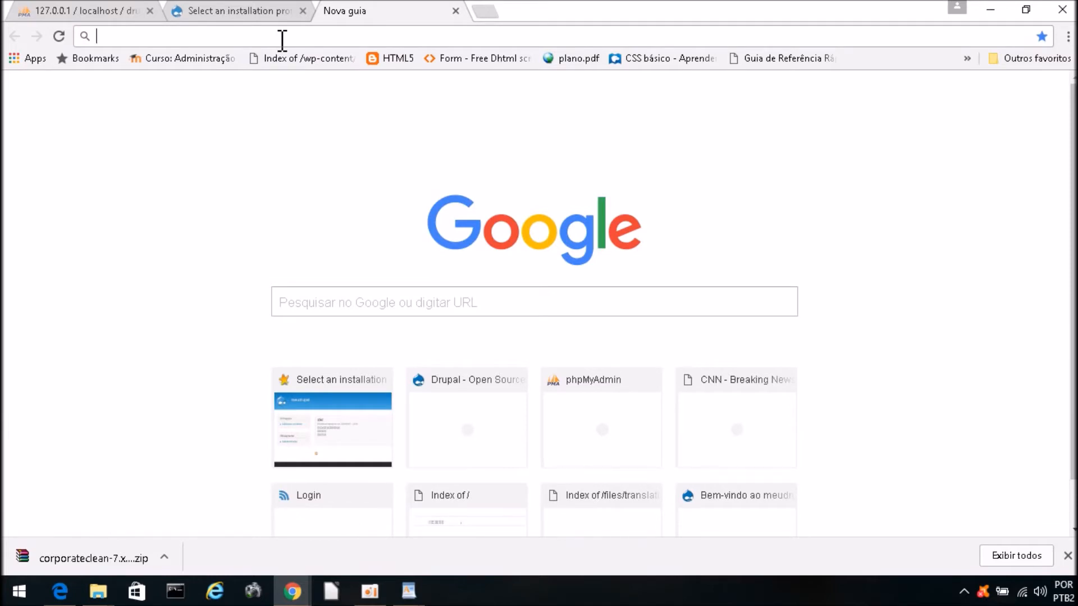
text(127.0.0.1/drupal/)
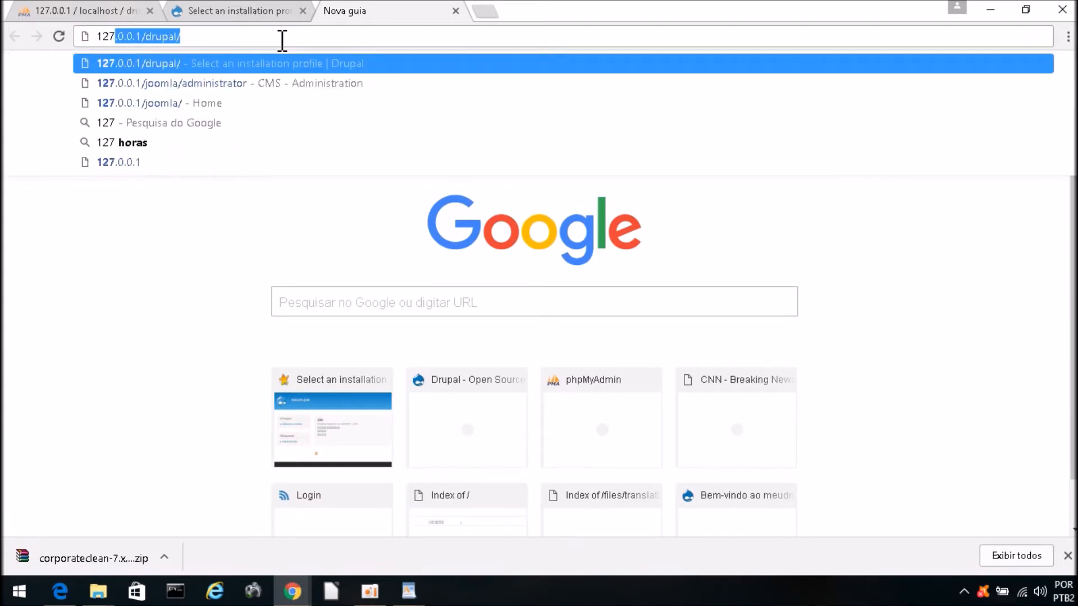
key(Right)
key(BackSpace)
key(BackSpace)
key(BackSpace)
key(BackSpace)
key(BackSpace)
key(BackSpace)
key(BackSpace)
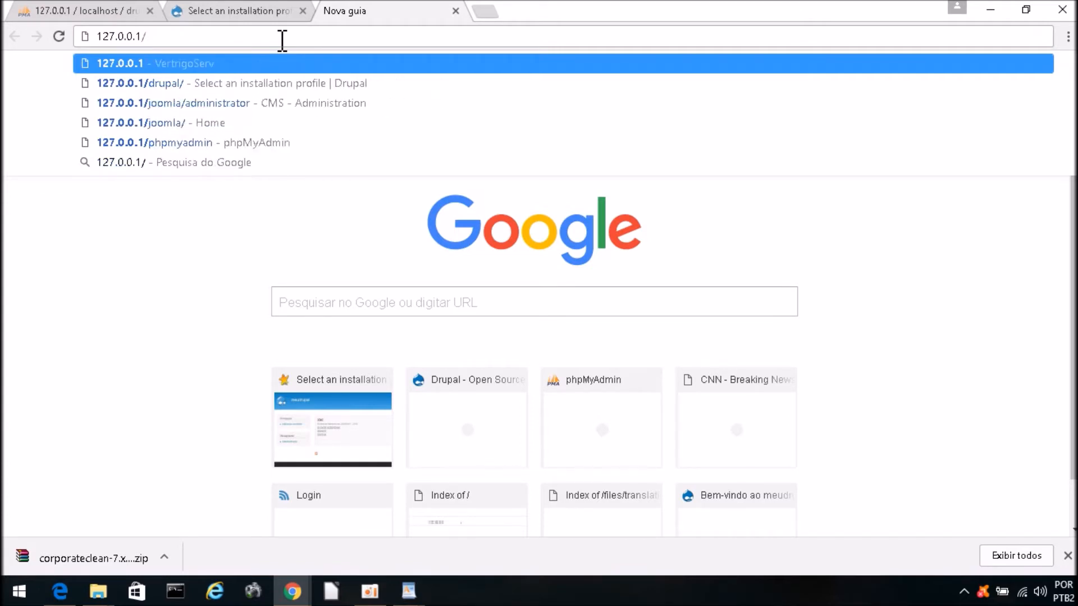
text(j)
key(BackSpace)
key(BackSpace)
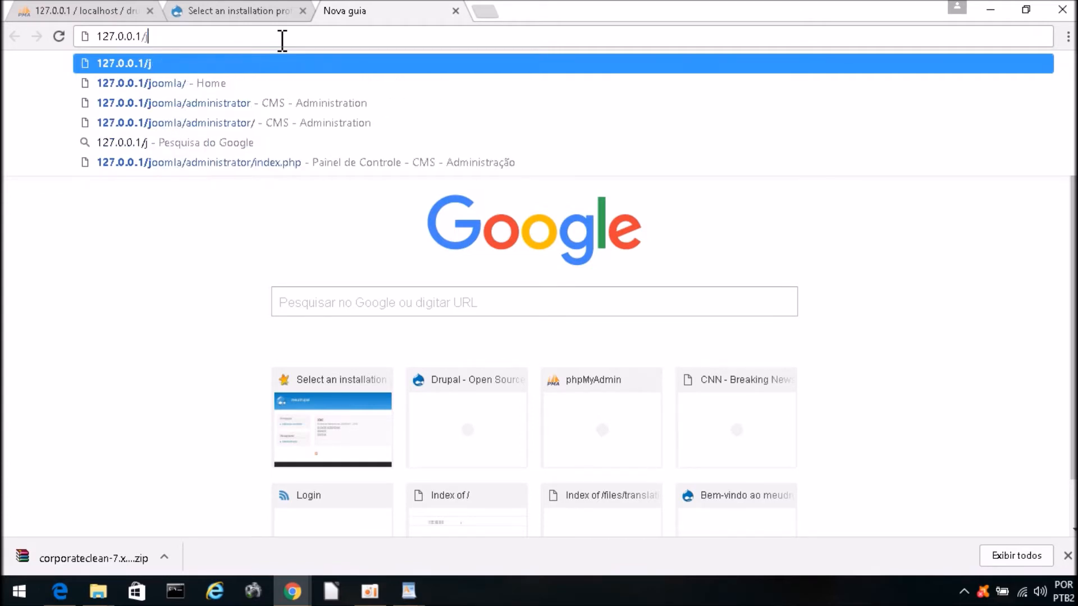
text(dru)
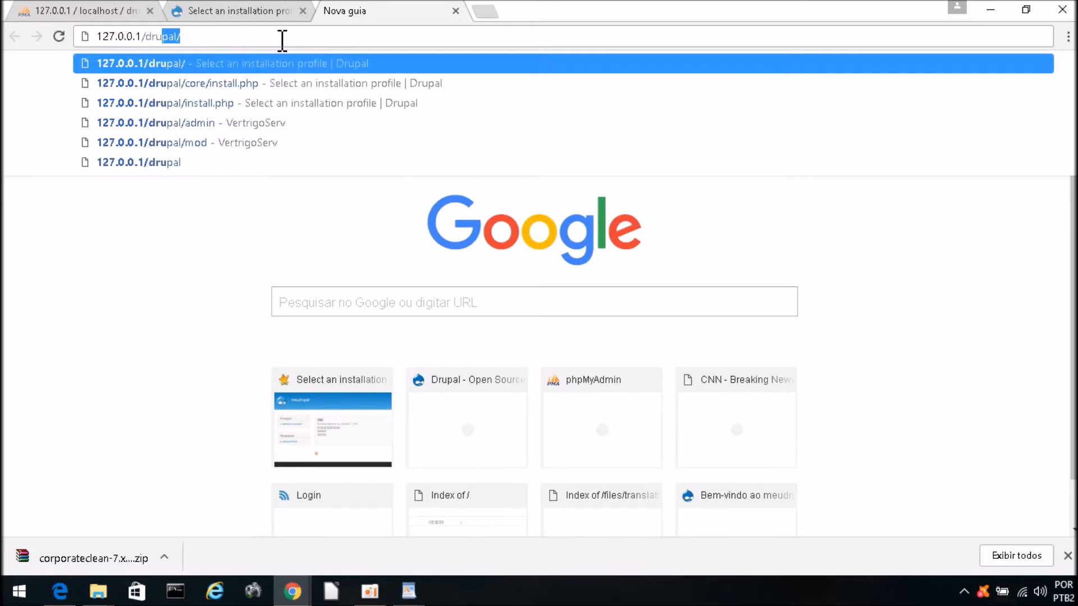
key(Return)
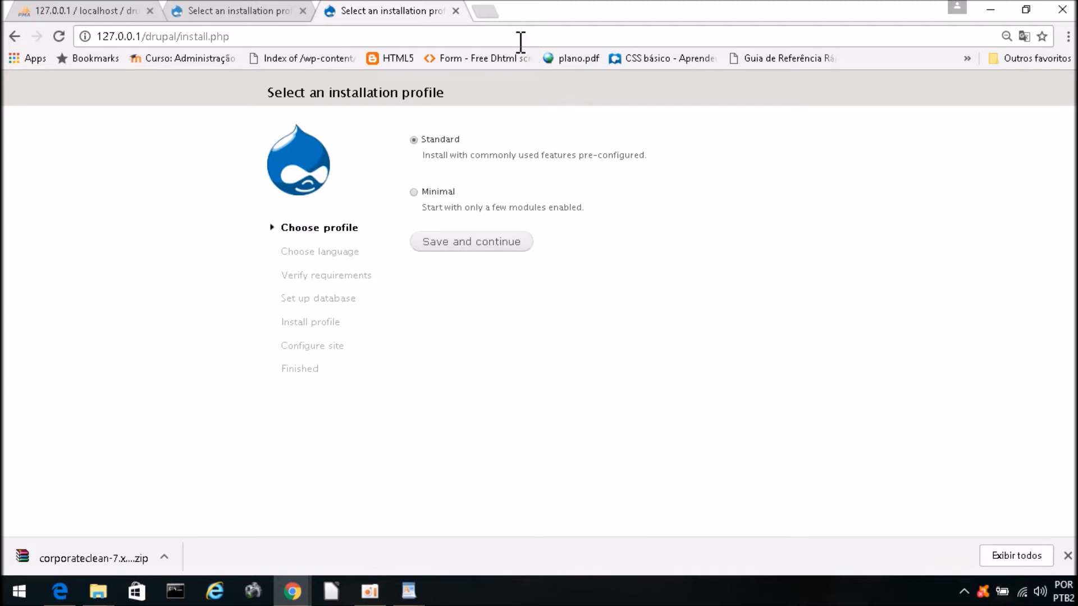
Step: In phpMyAdmin, leave the drupal database view for the server home page
click(125, 12)
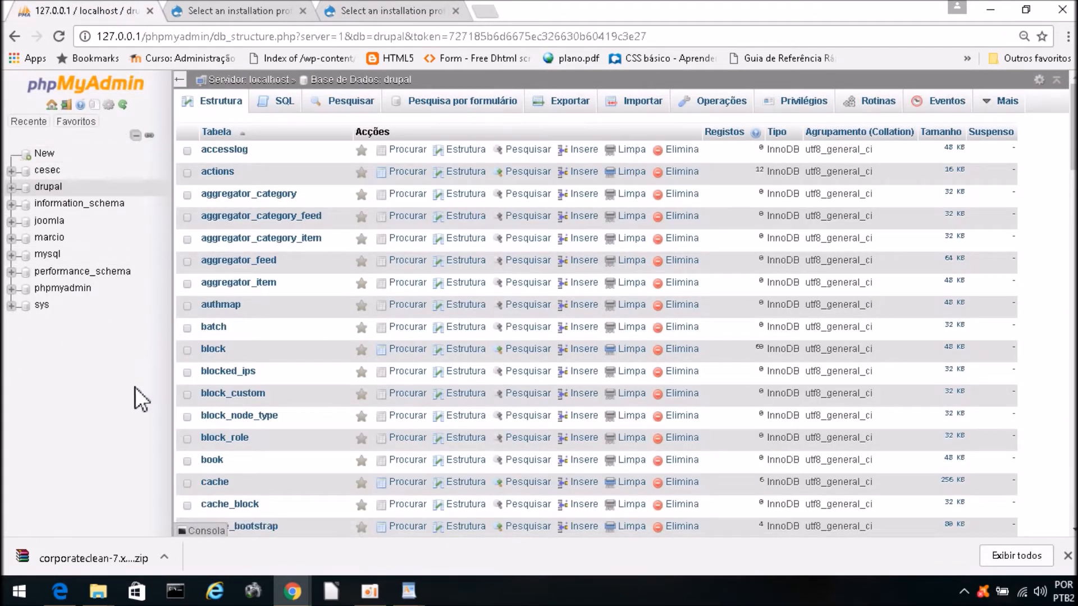
click(51, 104)
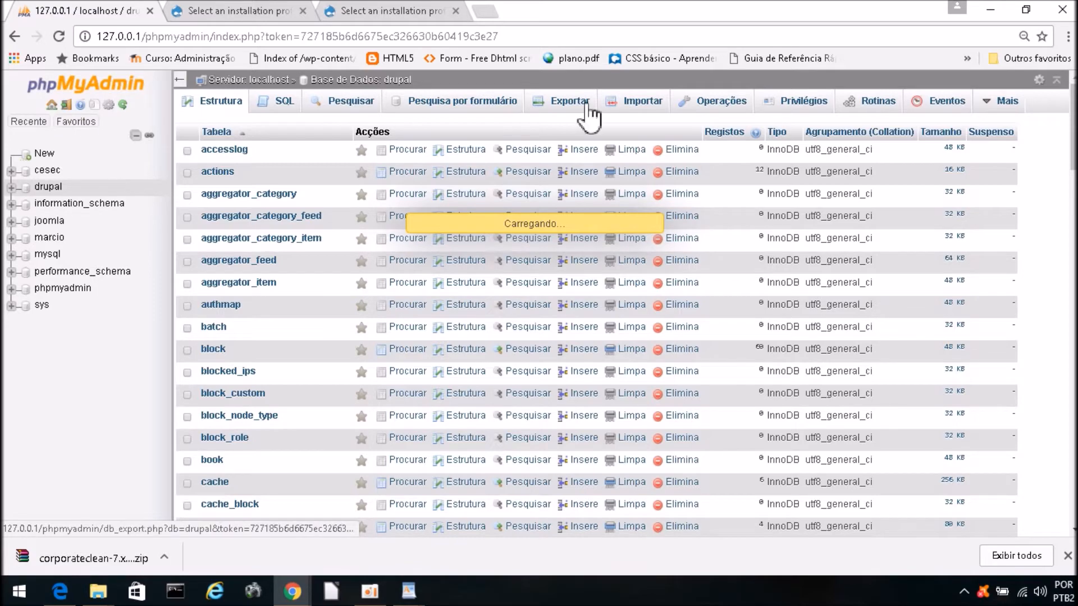
scroll(561, 309, down, 3)
scroll(562, 326, down, 15)
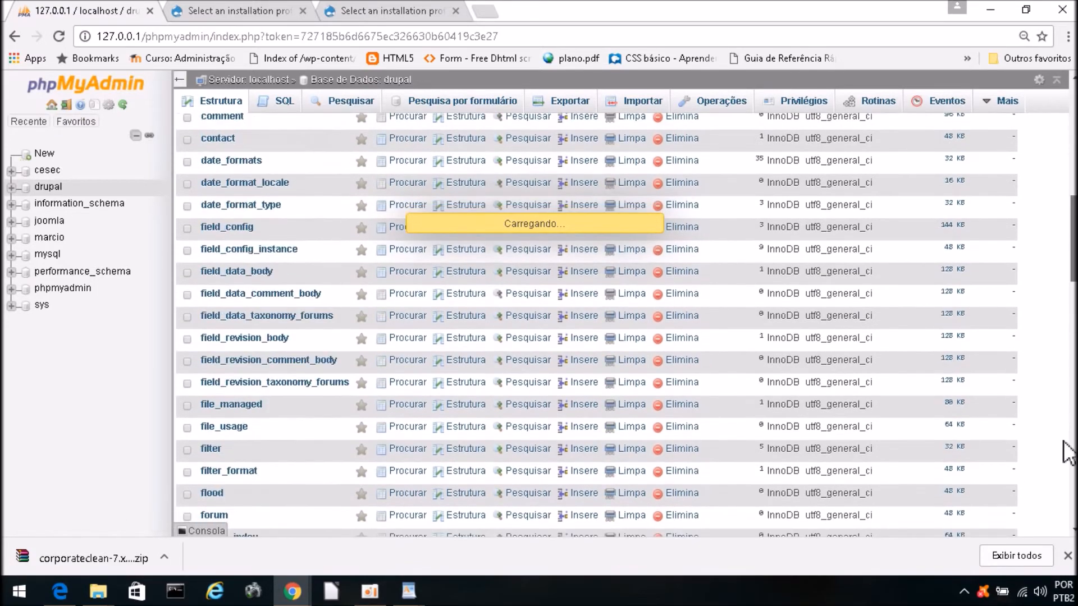
scroll(562, 325, up, 15)
scroll(562, 326, up, 5)
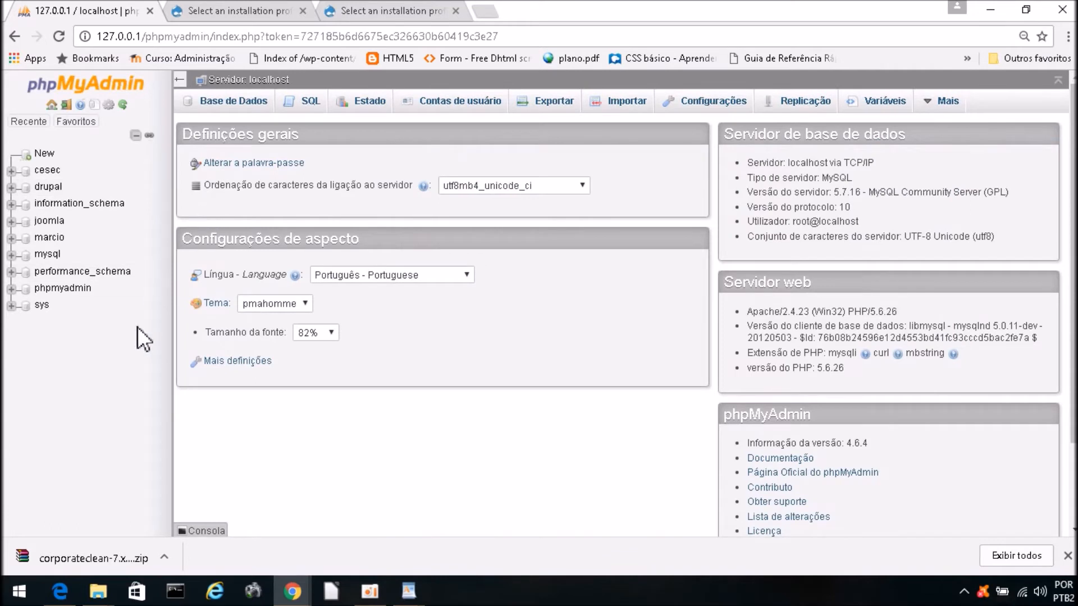
Step: Close the downloads bar and log out of phpMyAdmin
mouse_move(948, 104)
click(1068, 555)
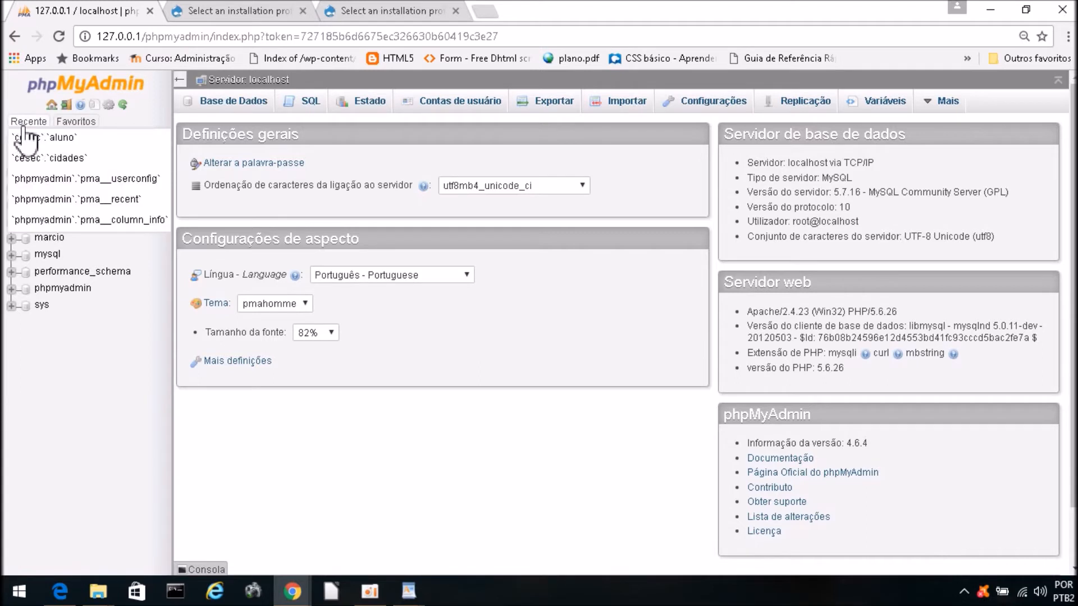
click(66, 106)
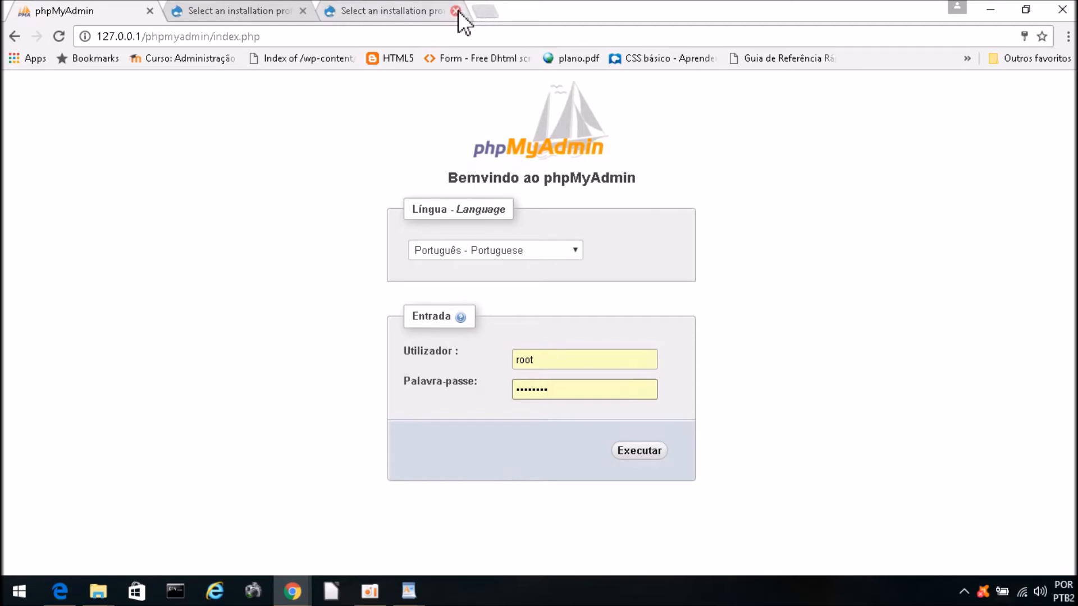
Step: Close the duplicate Drupal installer tab and return to the phpMyAdmin login tab
click(387, 10)
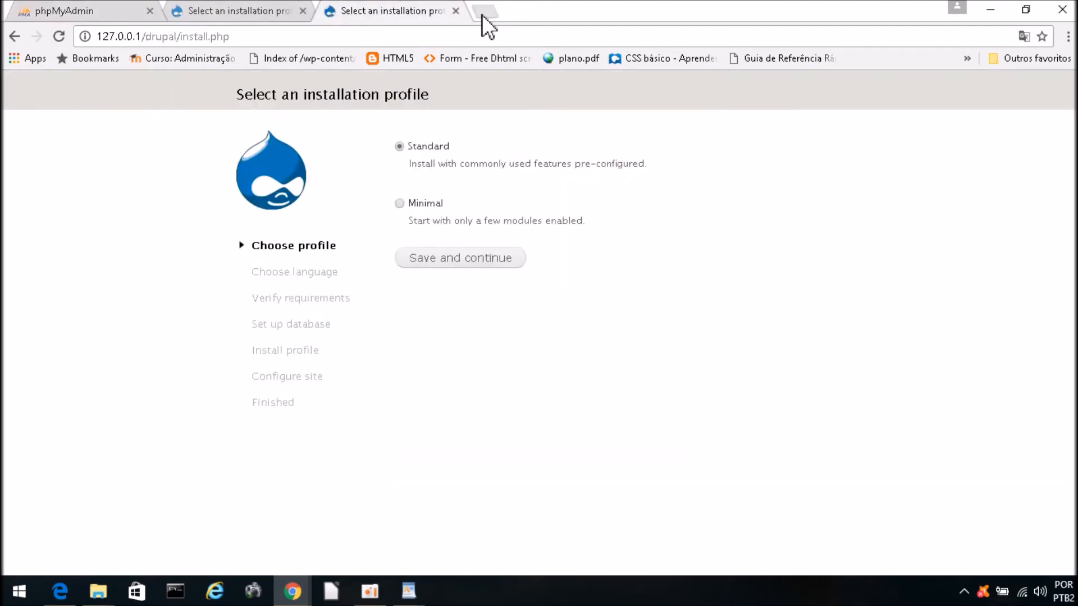
click(286, 10)
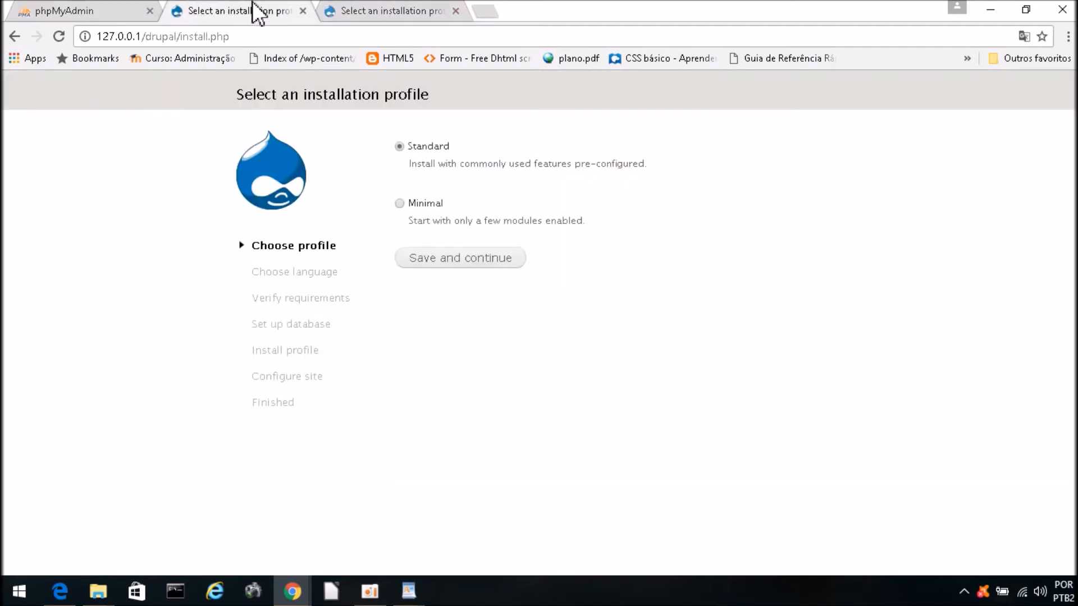
click(302, 11)
click(58, 12)
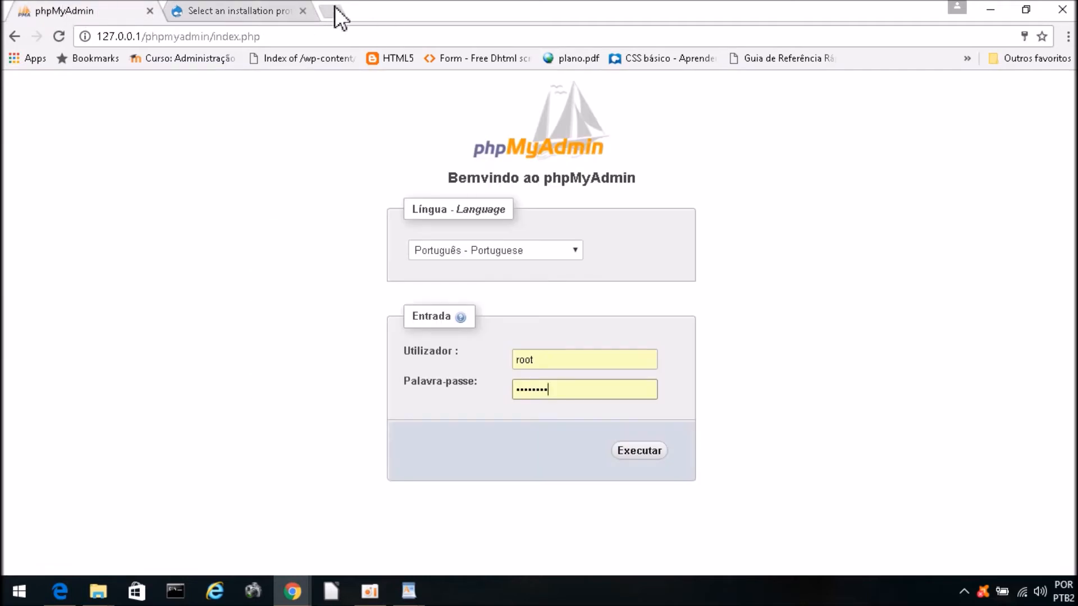
Step: Remove /index.php from the address and load 127.0.0.1/phpmyadmin
click(141, 38)
click(106, 37)
drag(102, 38, 283, 38)
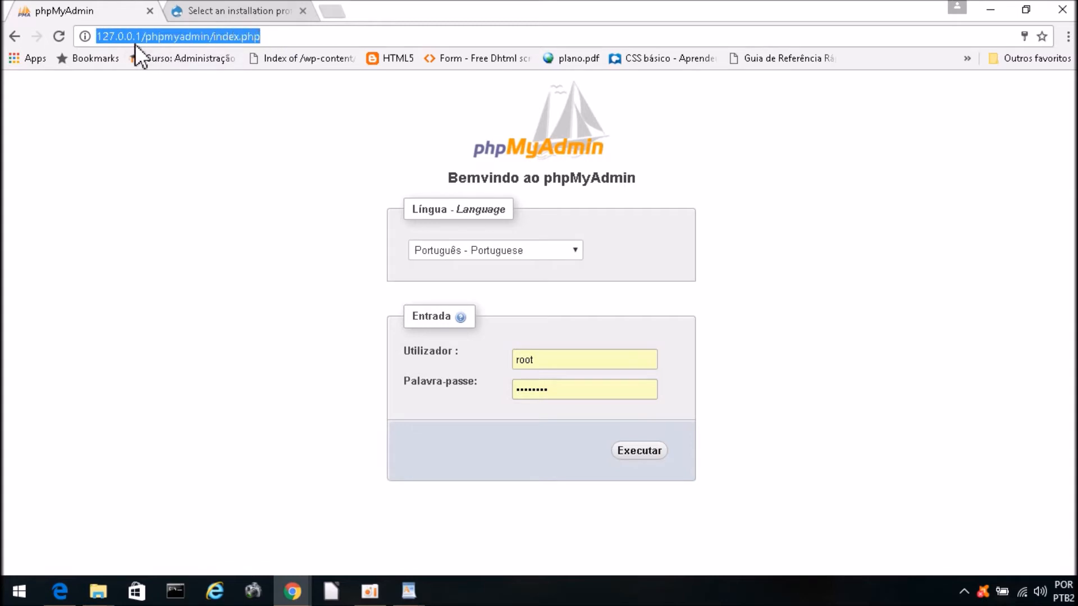
click(158, 36)
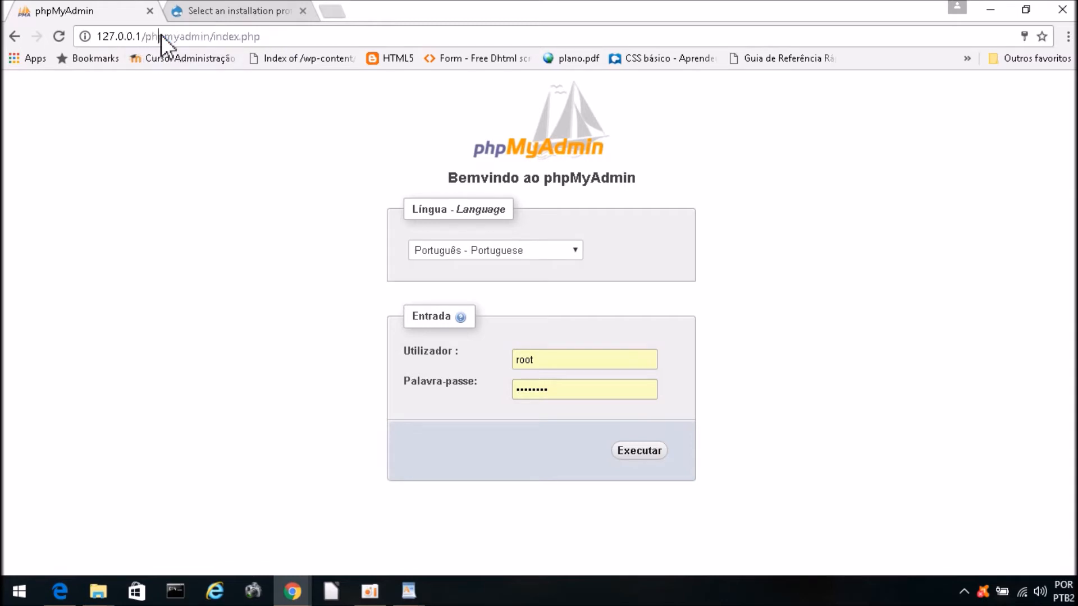
drag(213, 36, 450, 28)
key(BackSpace)
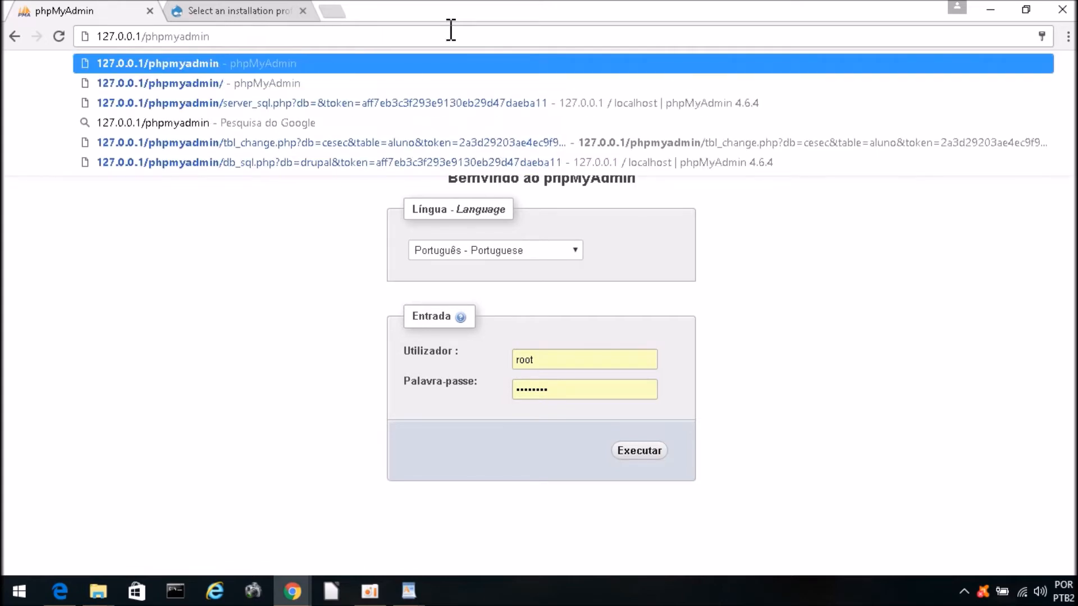
key(Return)
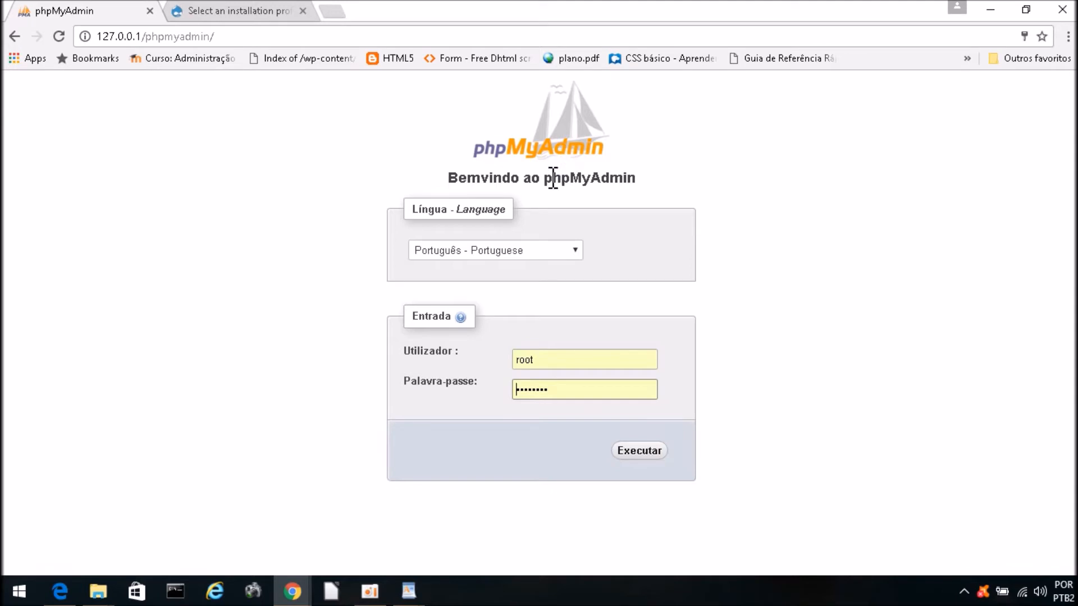
Step: Keep Português as the language and log in as root with the database password
click(494, 250)
click(656, 219)
drag(547, 360, 503, 360)
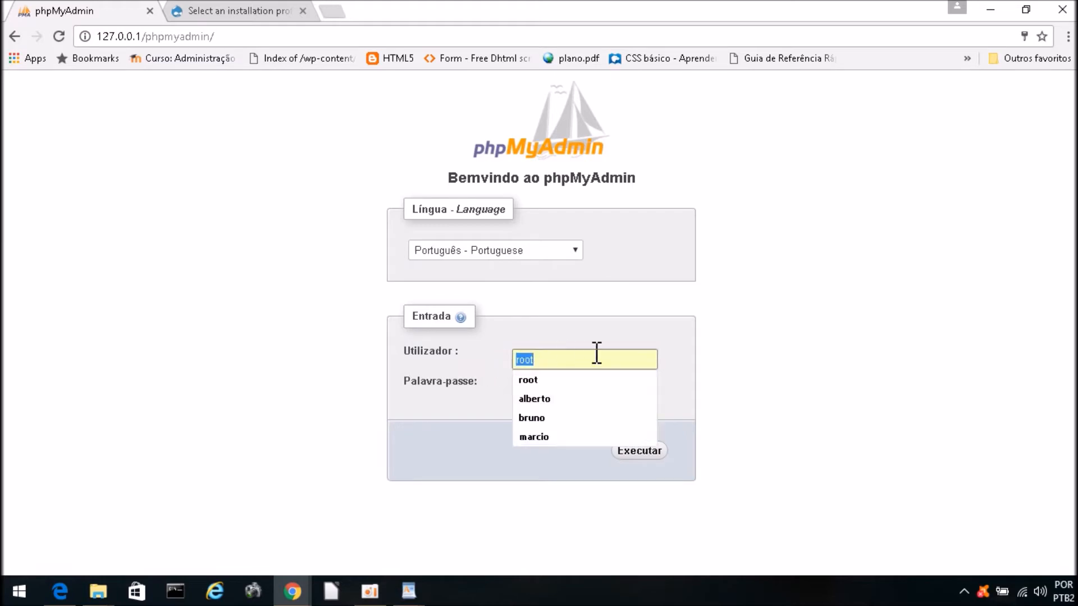
click(585, 372)
double_click(546, 364)
click(566, 393)
drag(564, 392, 470, 375)
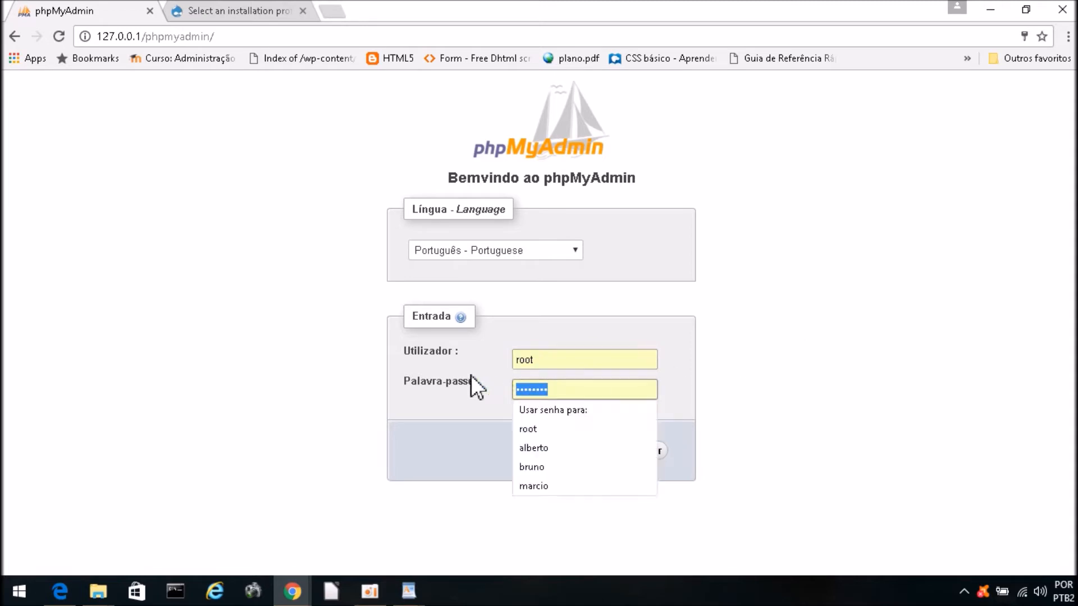
text(•••••••)
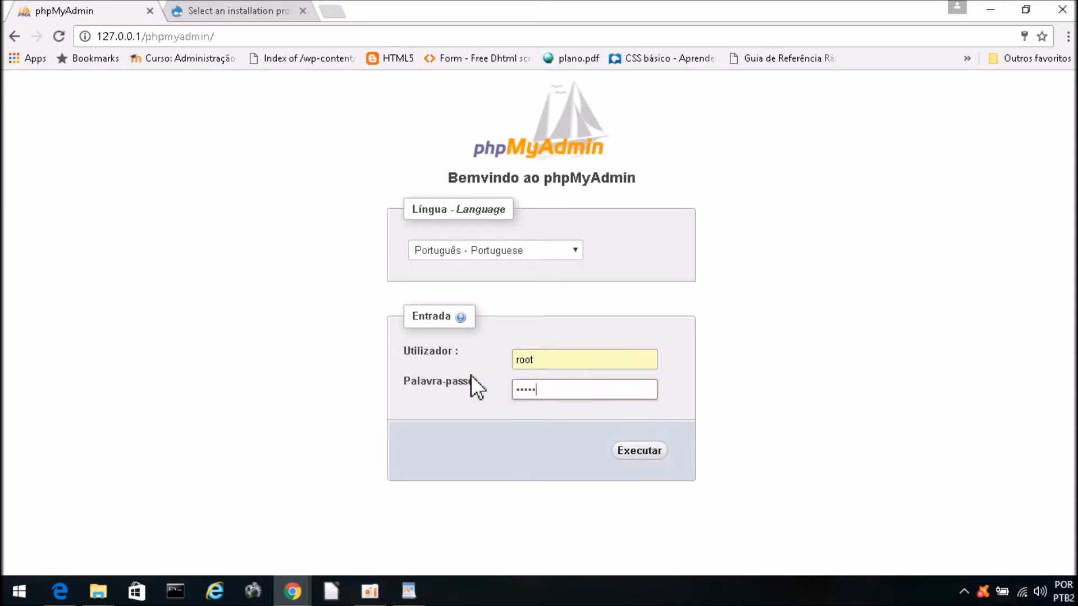
key(BackSpace)
key(BackSpace)
key(BackSpace)
key(BackSpace)
key(BackSpace)
key(BackSpace)
key(BackSpace)
text(••••••••)
click(654, 456)
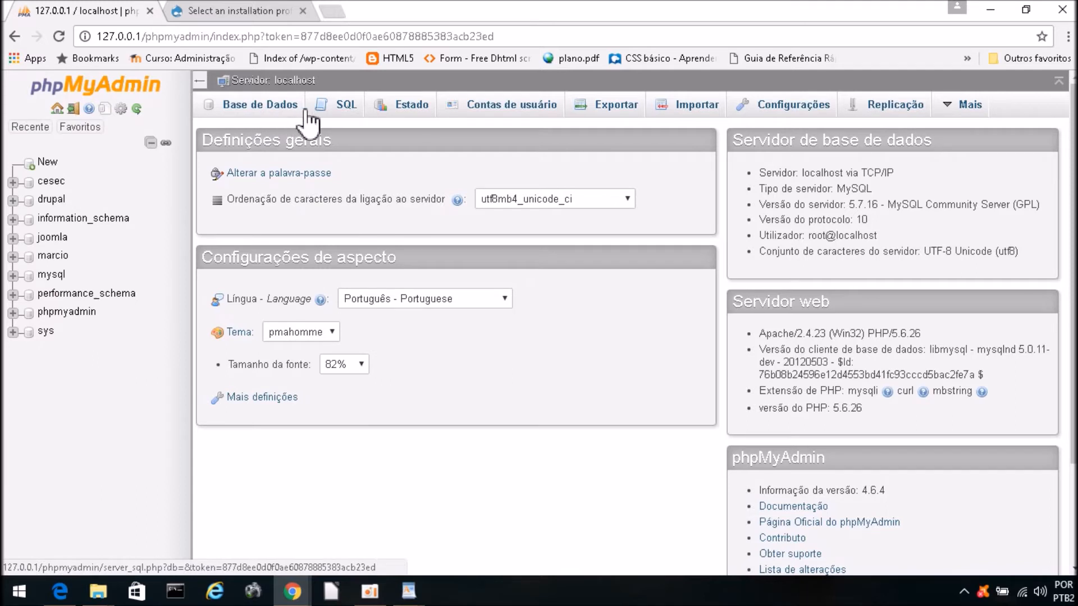
Step: Run the query CREATE DATABASE meudrupal in the server's SQL editor
click(349, 109)
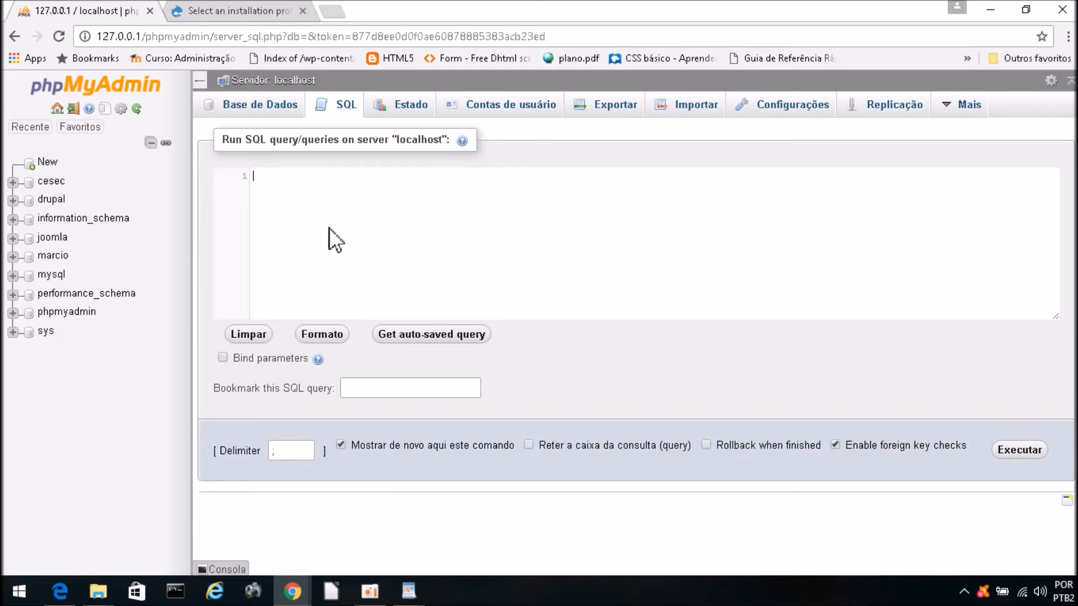
key(ctrl+plus)
key(ctrl+plus)
key(ctrl+plus)
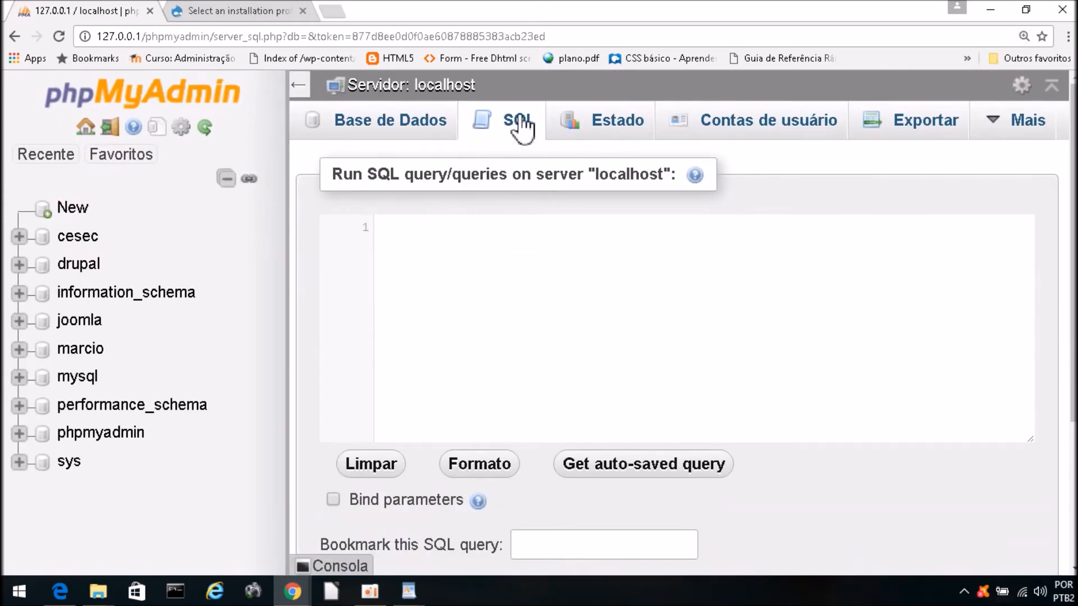
click(509, 135)
text(crea)
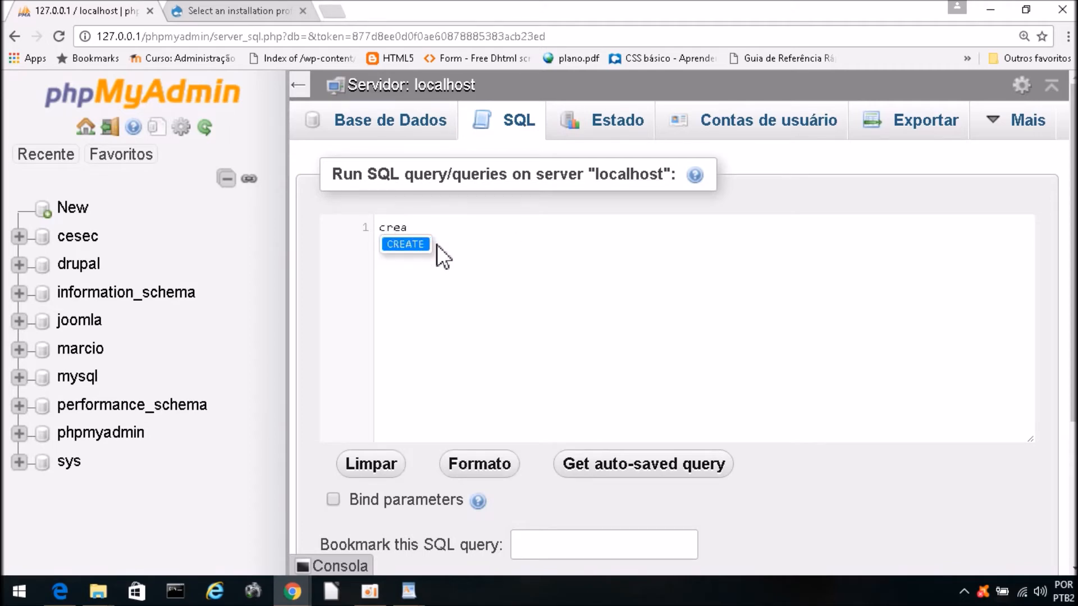
key(Return)
text(data )
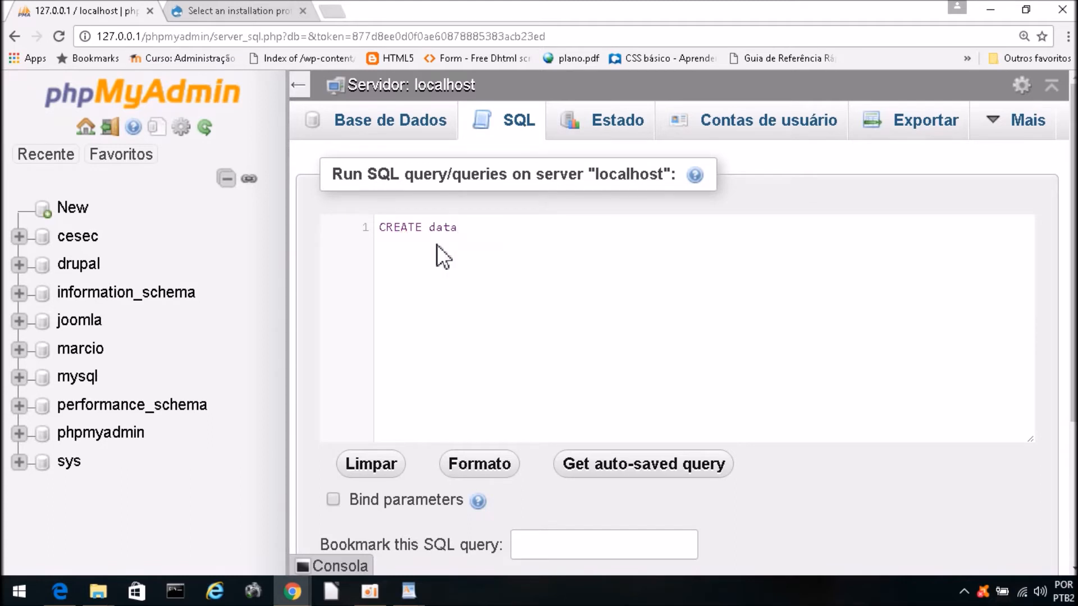
text(ba)
click(439, 246)
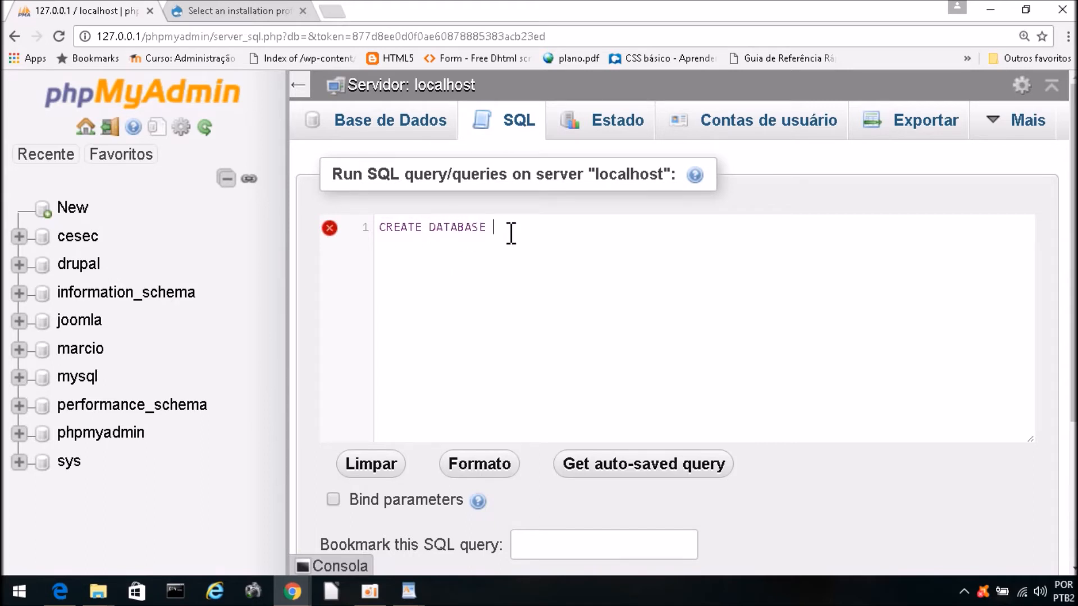
text(meudrupal)
scroll(625, 275, down, 4)
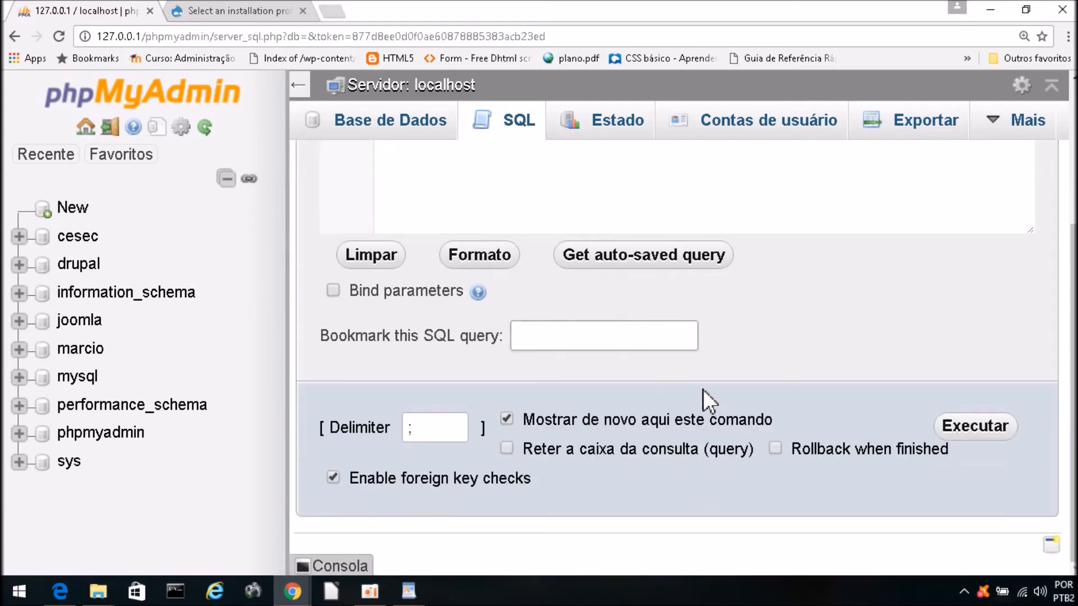
click(979, 431)
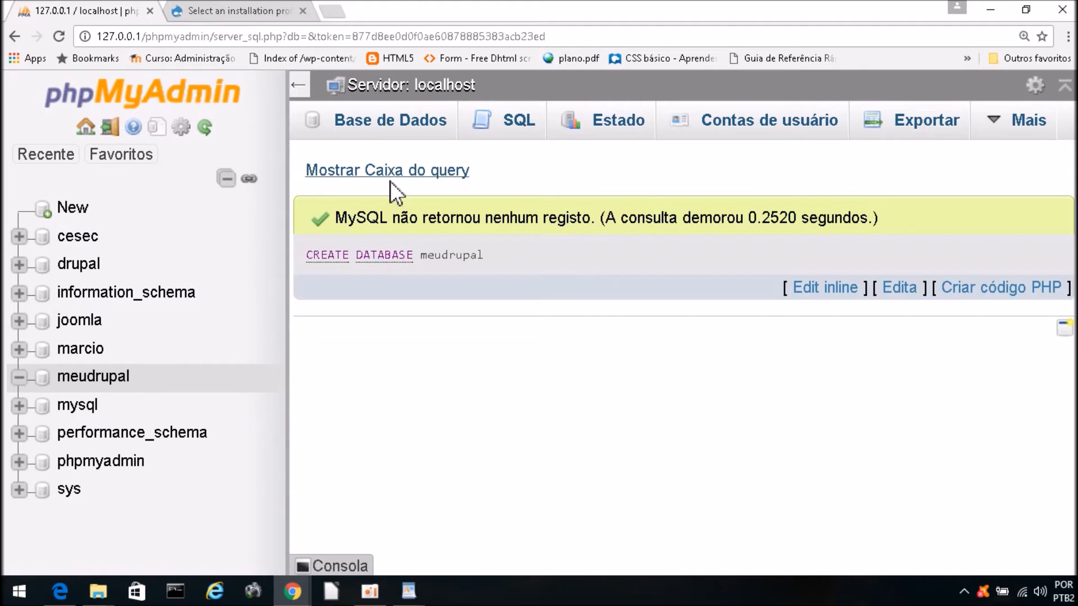
click(56, 161)
Step: Write CREATE DATABASE meudrupal in a new SQL query, then begin overwriting CREATE DATABASE with drop
drag(490, 258, 427, 260)
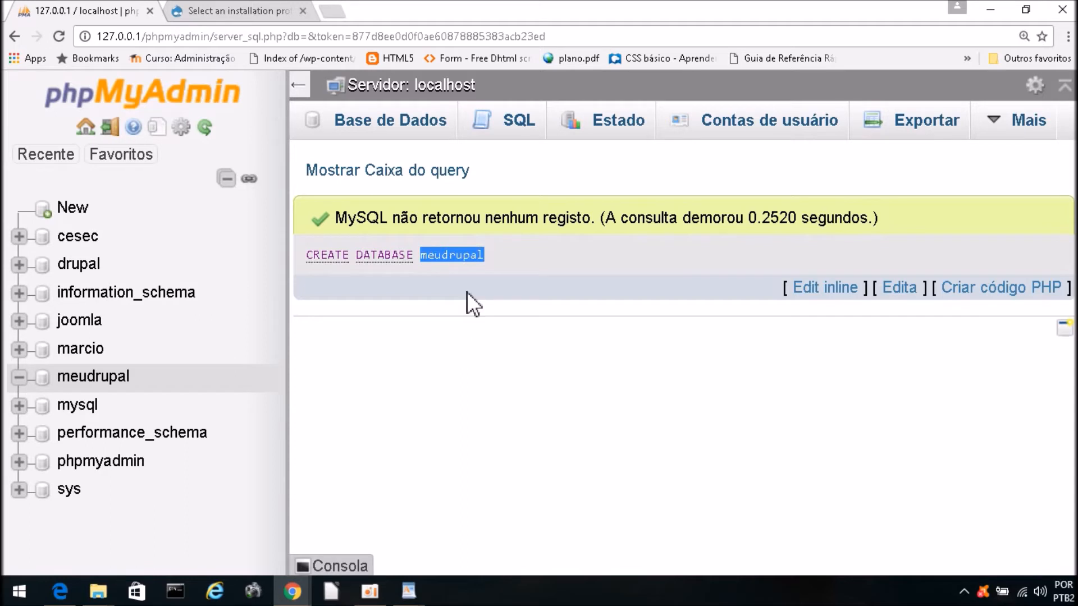
click(512, 137)
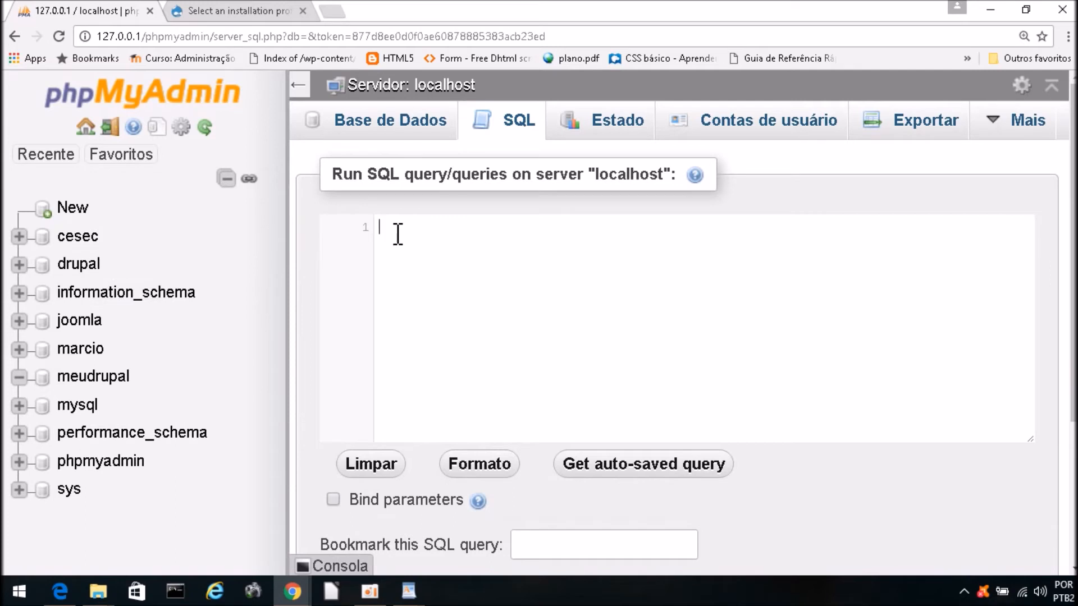
text(cre)
key(Return)
text(data)
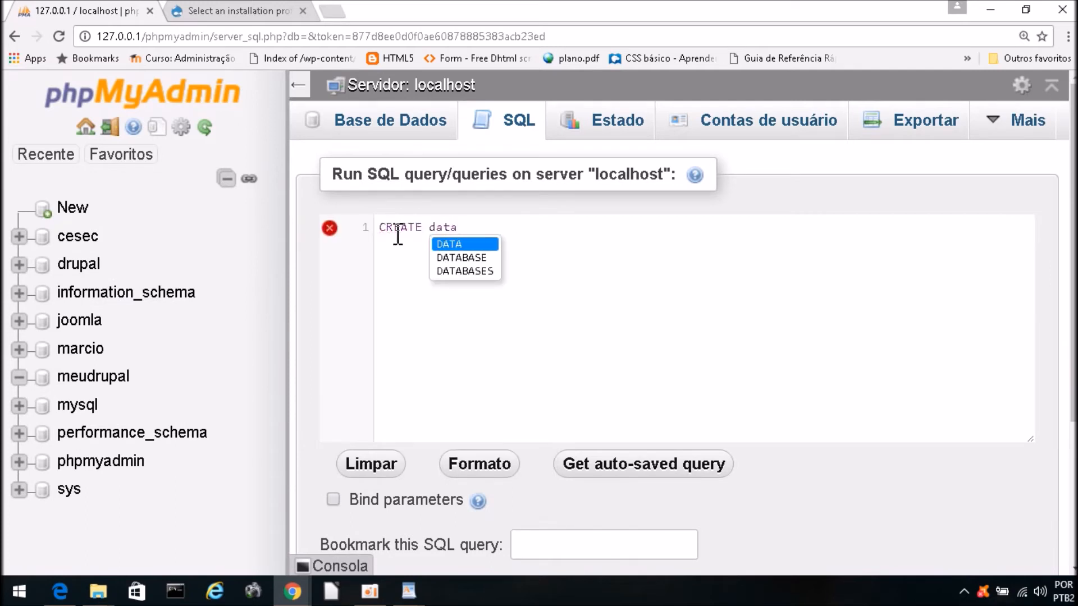
key(Down)
key(Return)
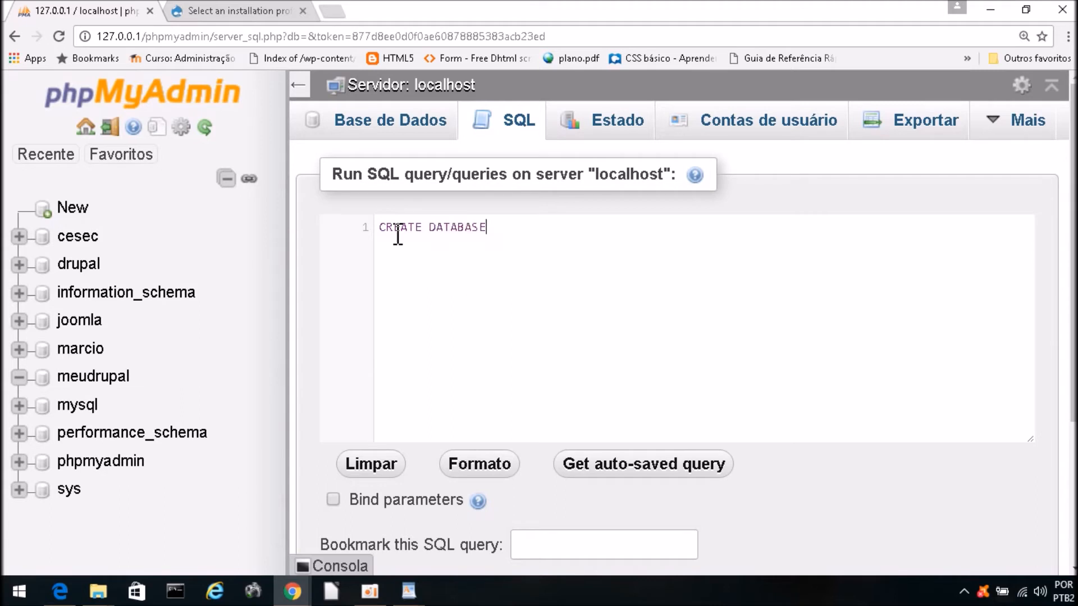
text(meudrupal)
drag(486, 227, 350, 232)
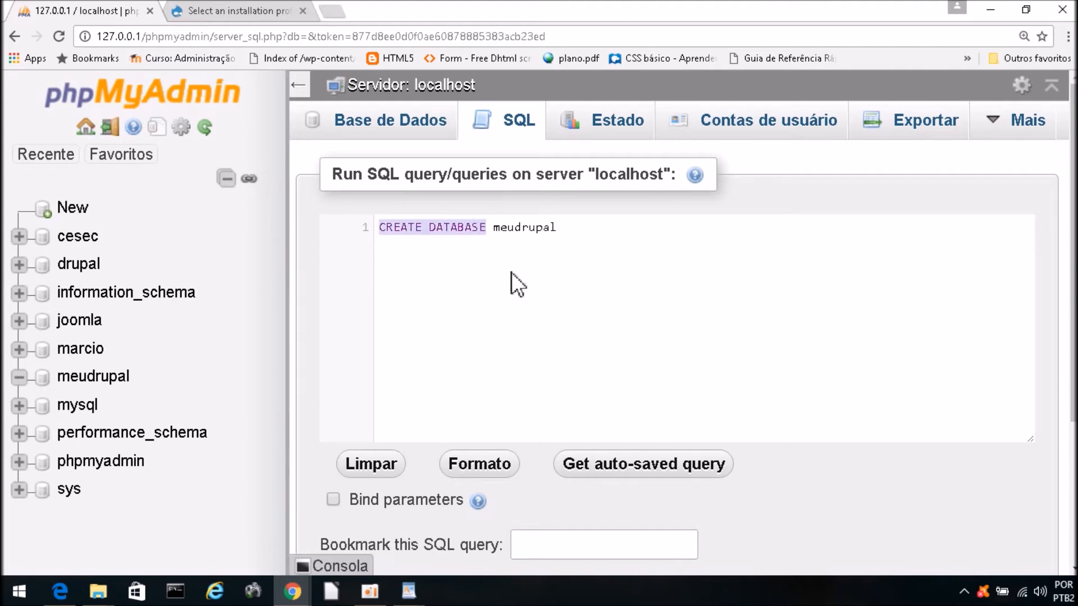
text(drop)
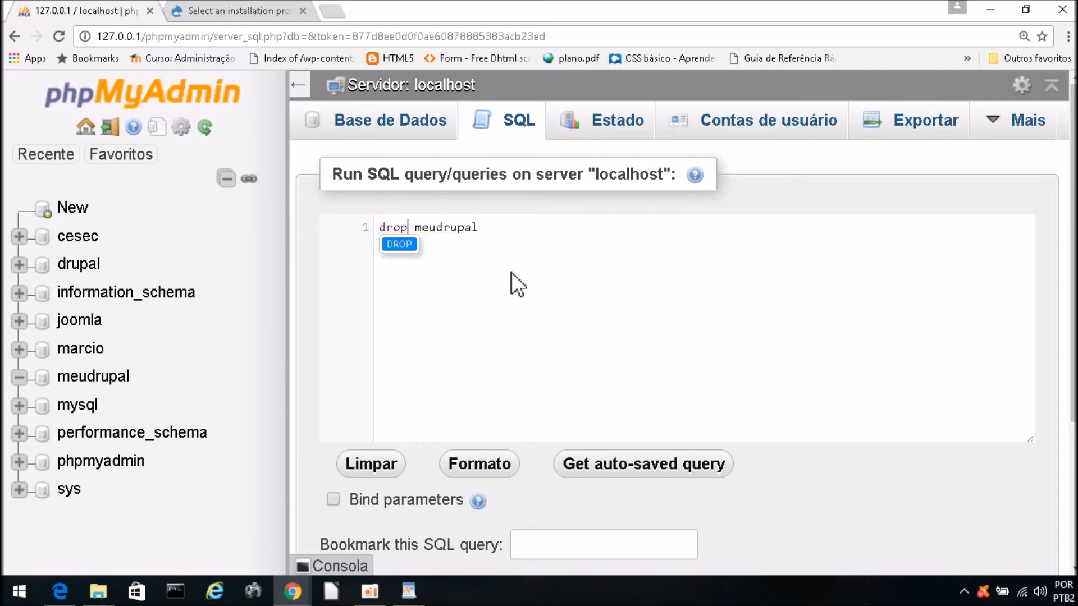
text( da)
Step: Complete the query as drop DATABASE meudrupal and run it
key(Down)
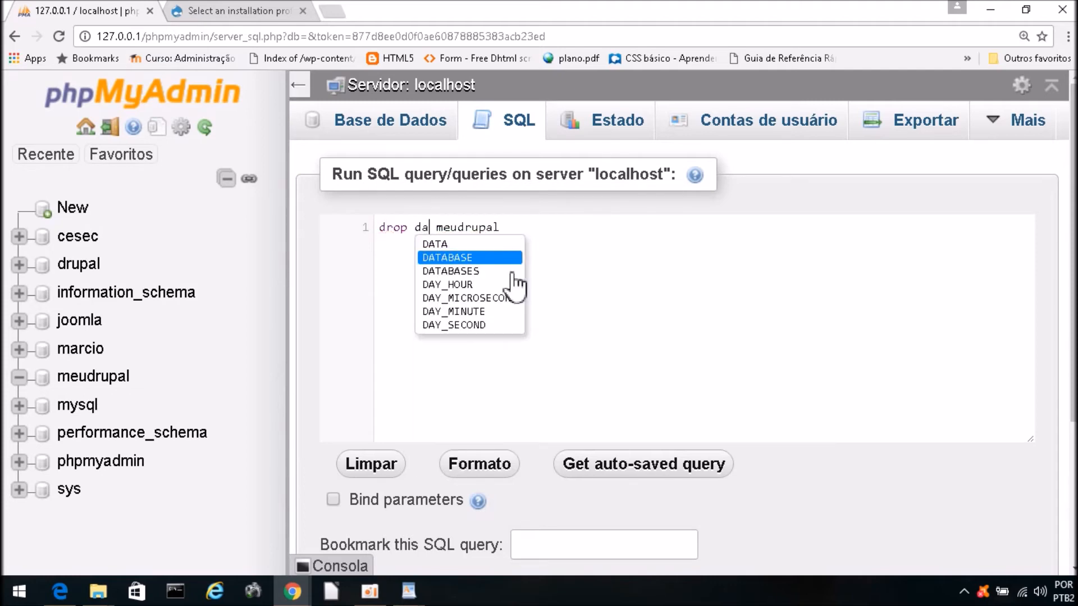
key(Return)
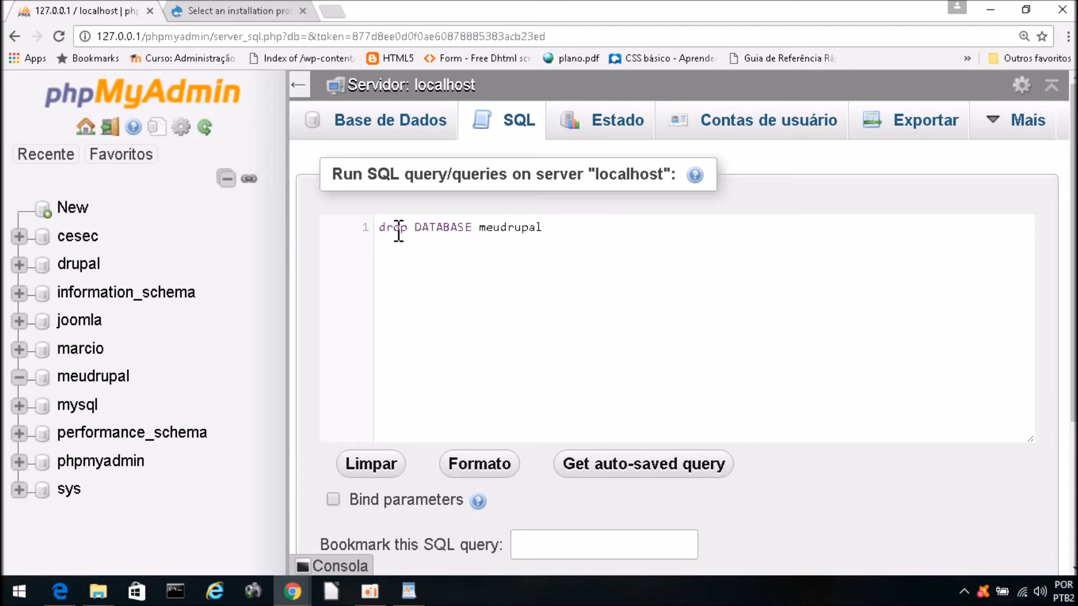
drag(551, 228, 378, 228)
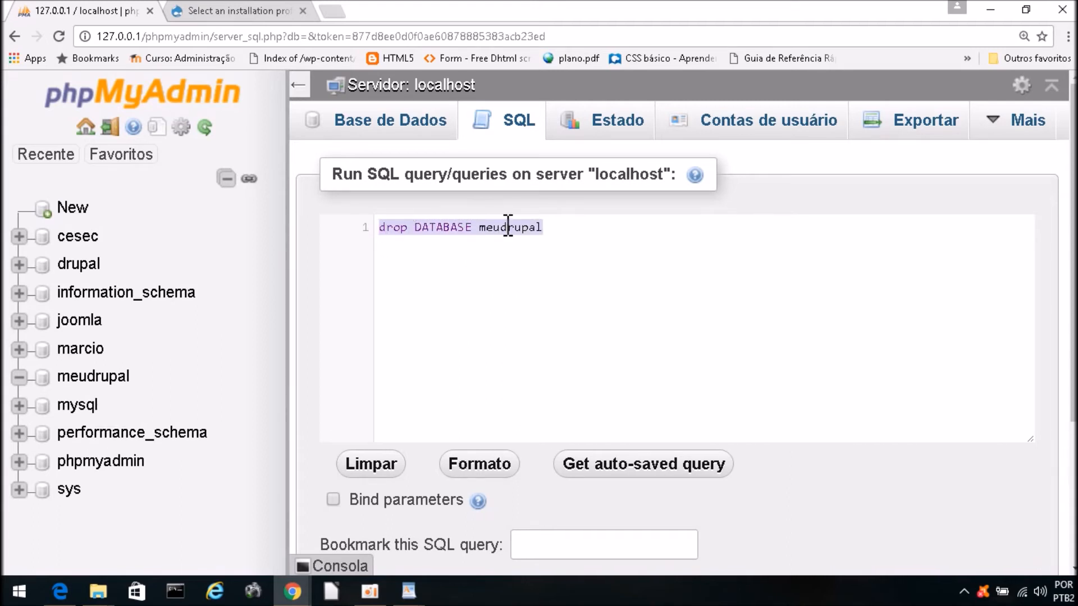
scroll(757, 420, down, 4)
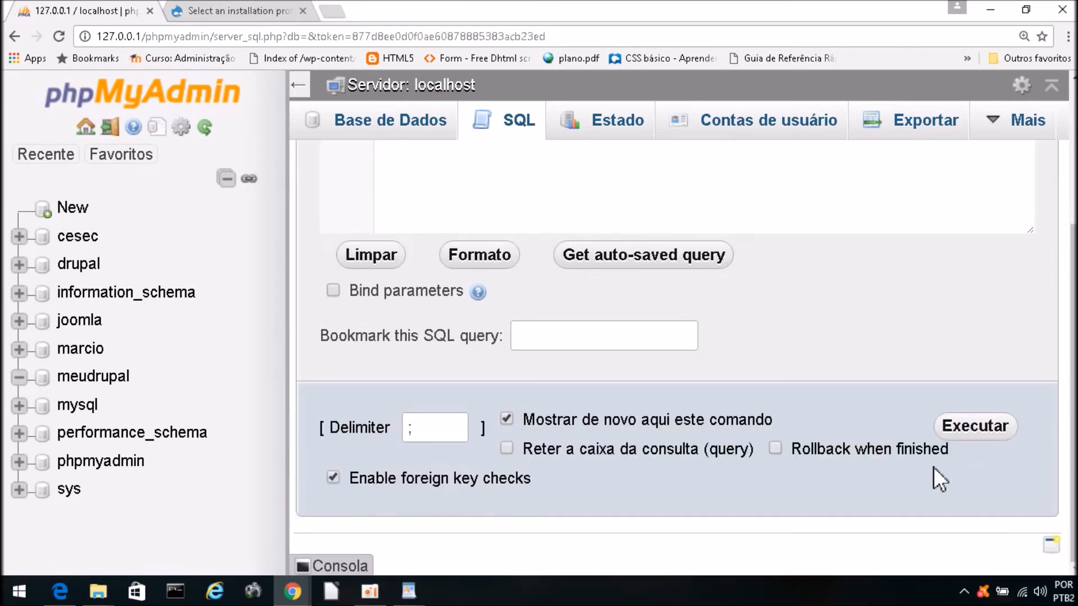
click(968, 428)
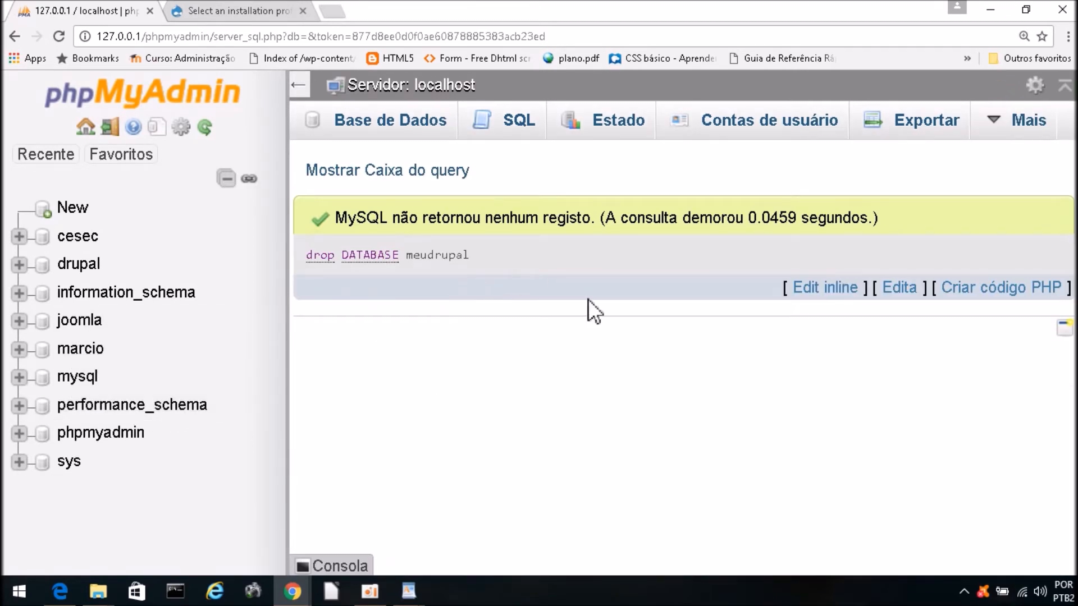
click(510, 125)
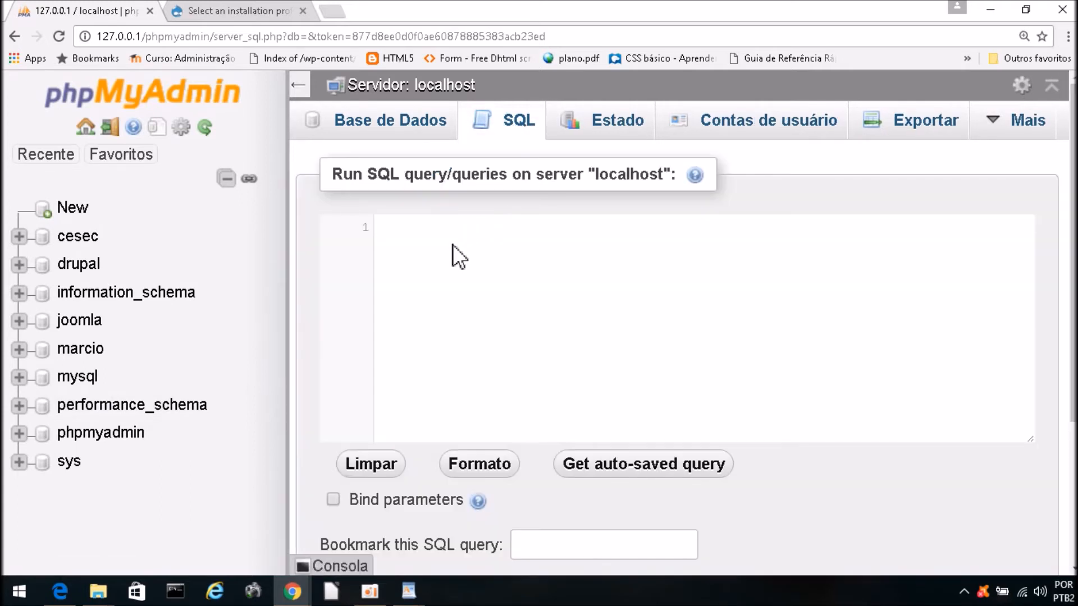
Step: Run CREATE DATABASE meudrupal again, then go back to the Drupal installer
text(cre)
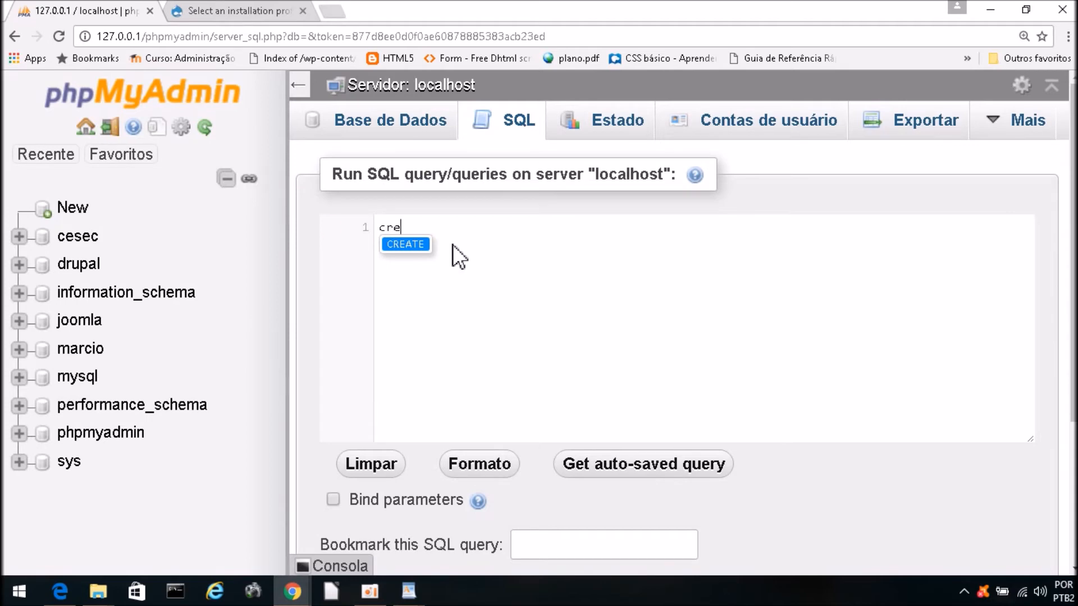
key(Return)
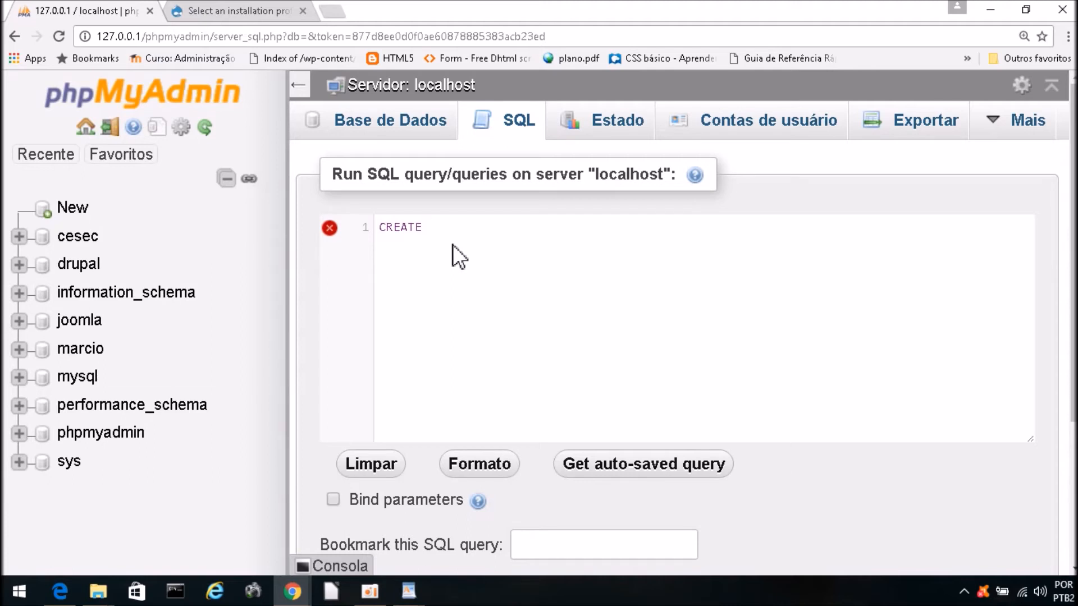
text(da)
click(453, 248)
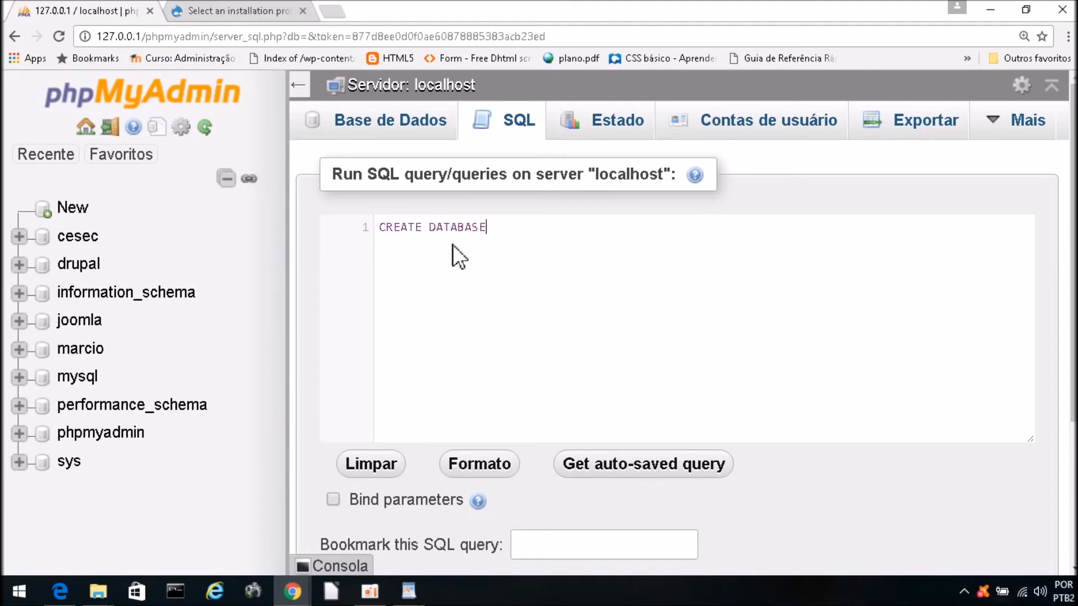
text(meudrupal)
scroll(849, 531, down, 4)
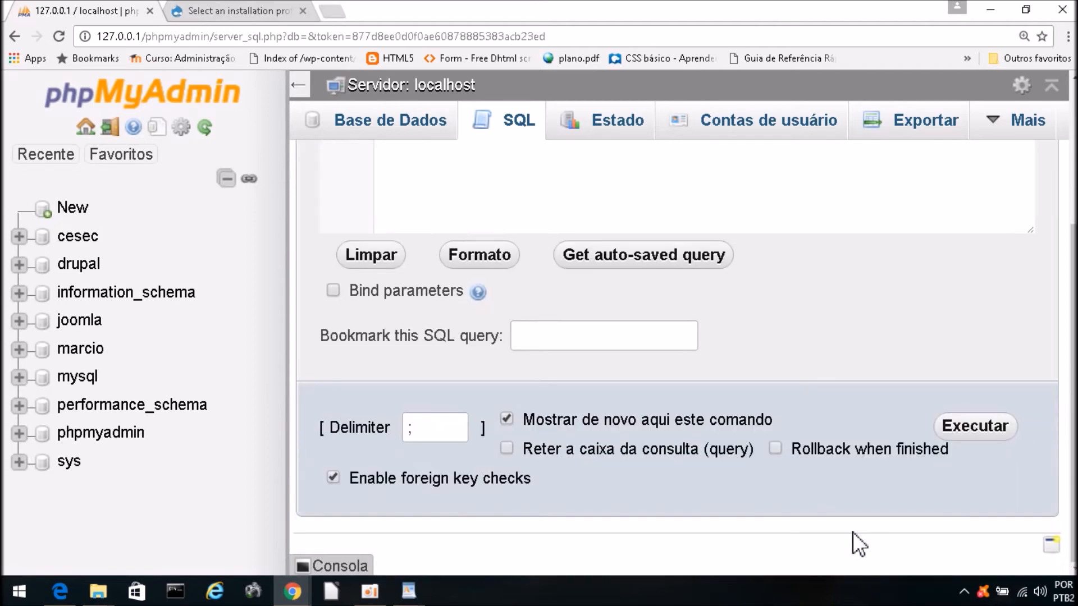
click(978, 431)
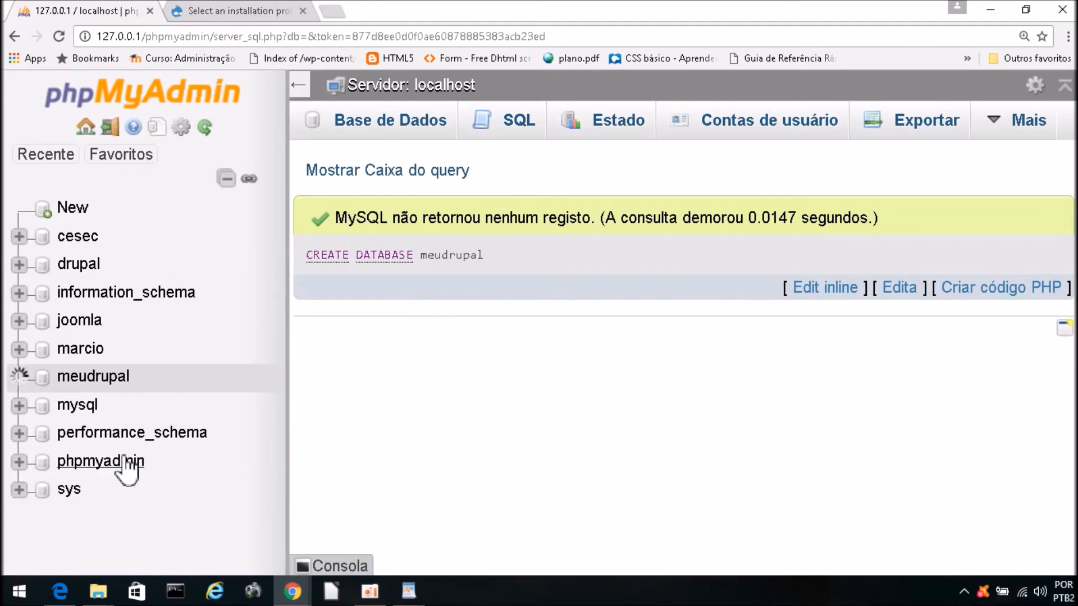
click(212, 9)
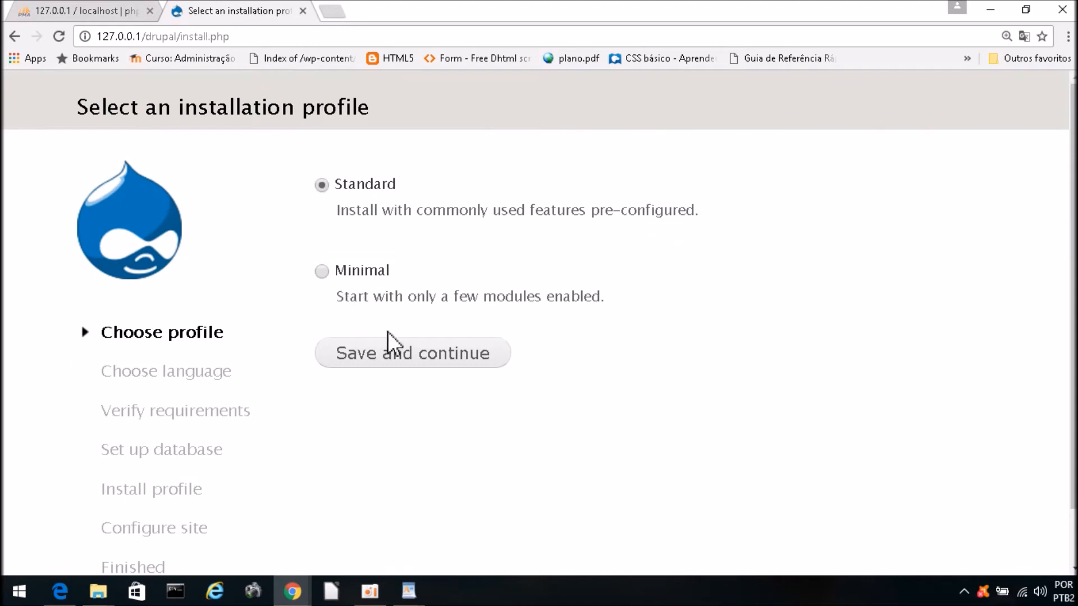
Step: Pick the Minimal installation profile and save and continue
scroll(458, 303, down, 1)
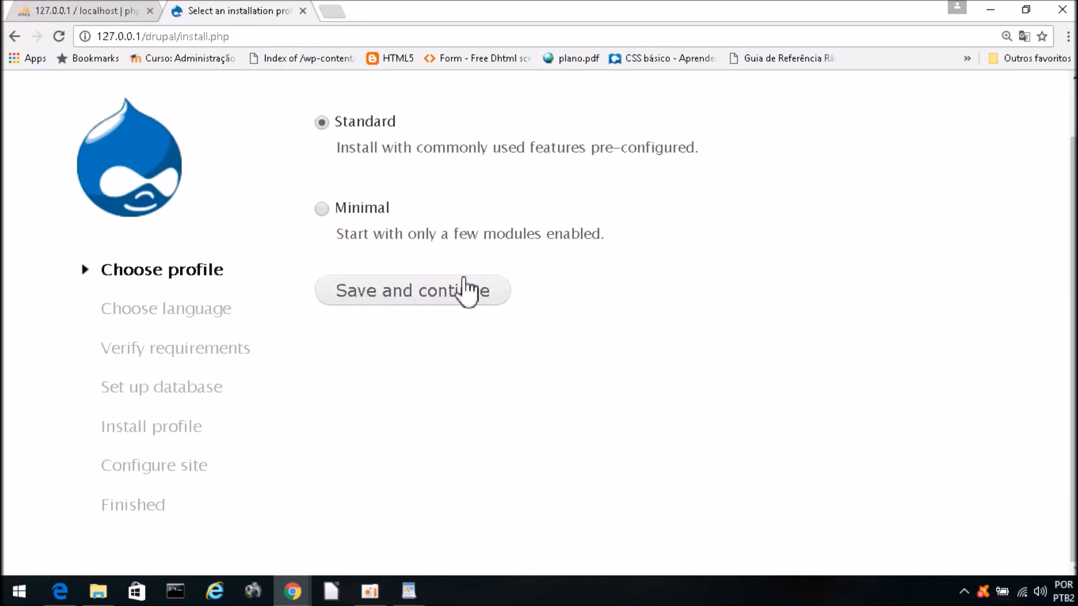
key(ctrl+minus)
key(ctrl+minus)
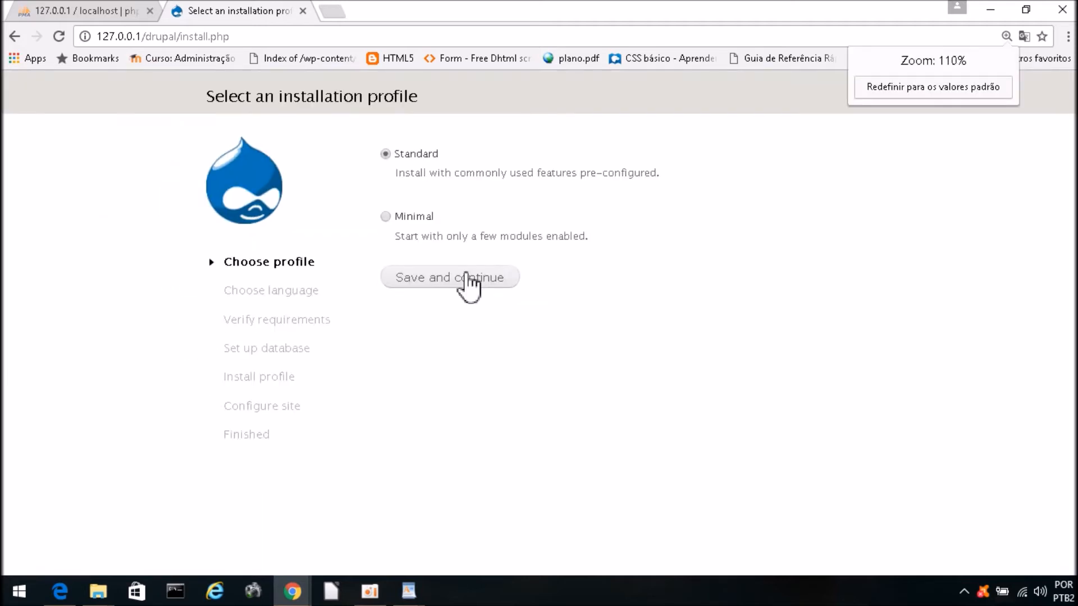
key(ctrl+plus)
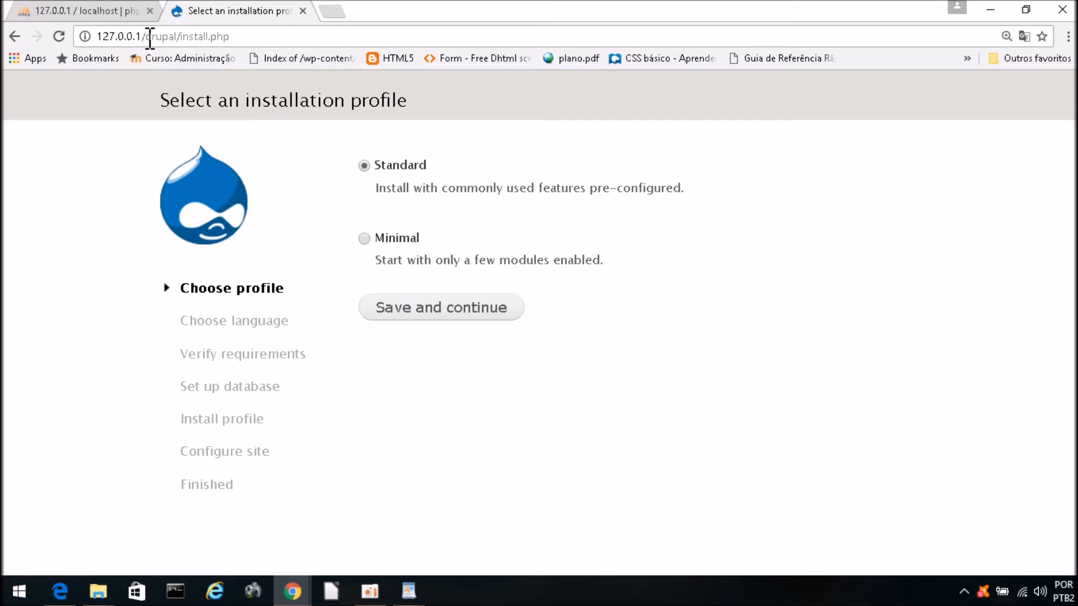
drag(145, 37, 250, 29)
click(205, 36)
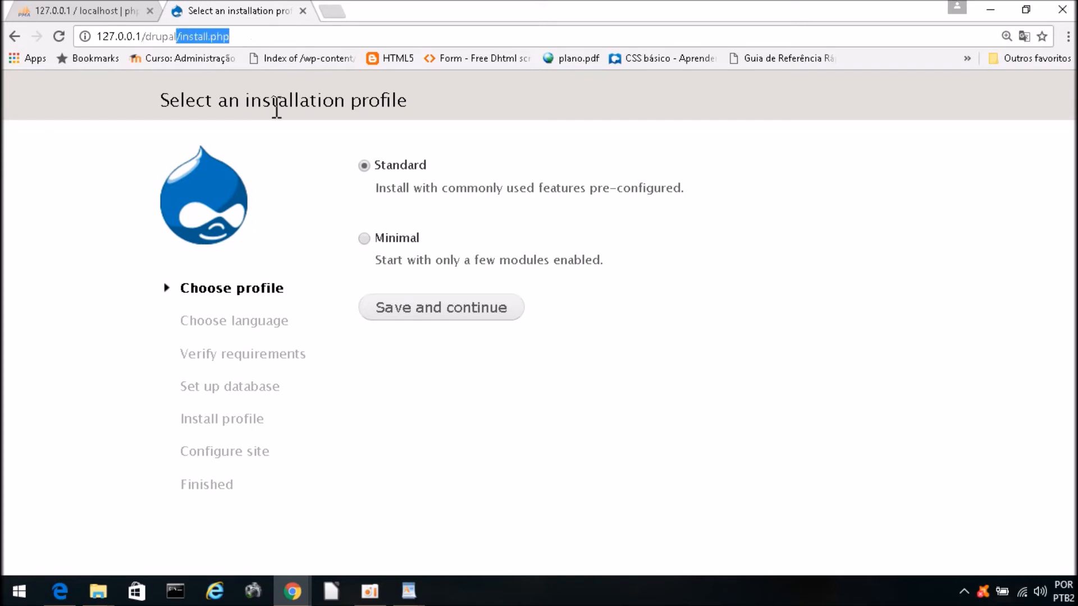
click(364, 239)
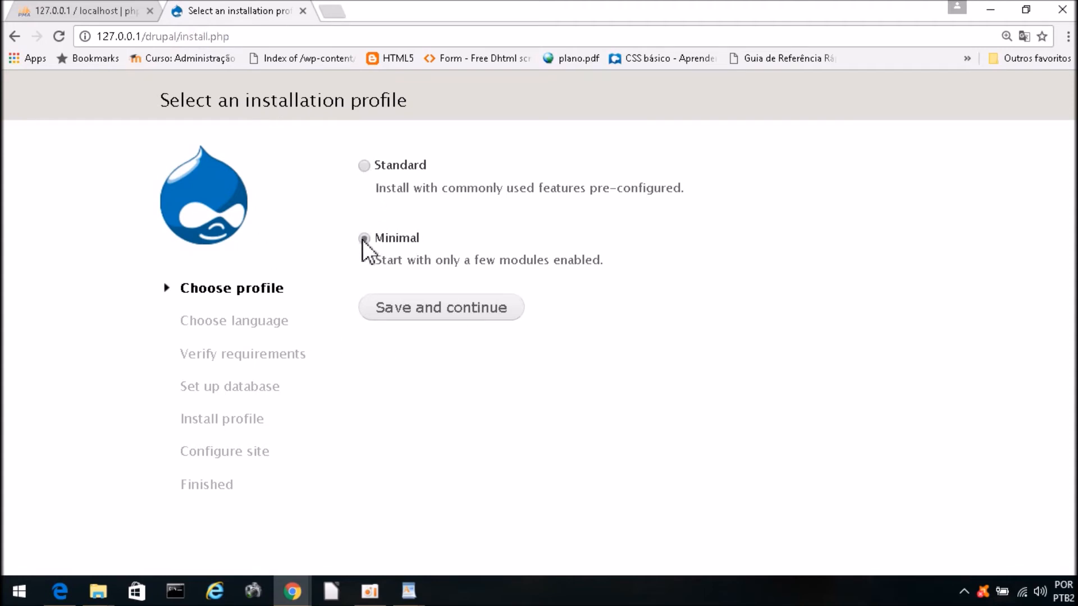
click(409, 316)
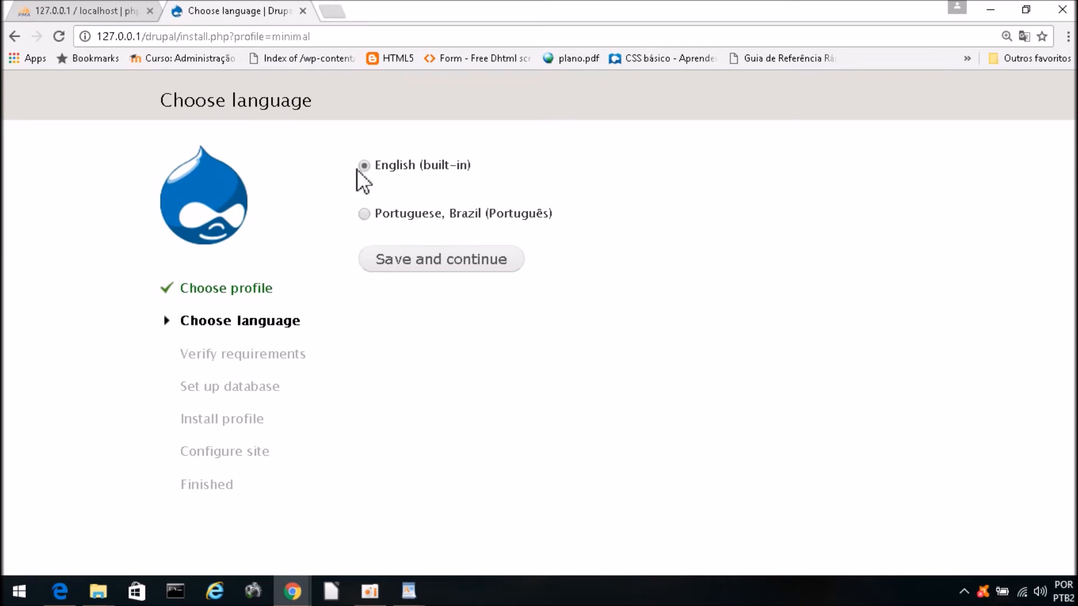
Step: Choose Portuguese, Brazil as the installation language and save and continue
drag(385, 213, 578, 213)
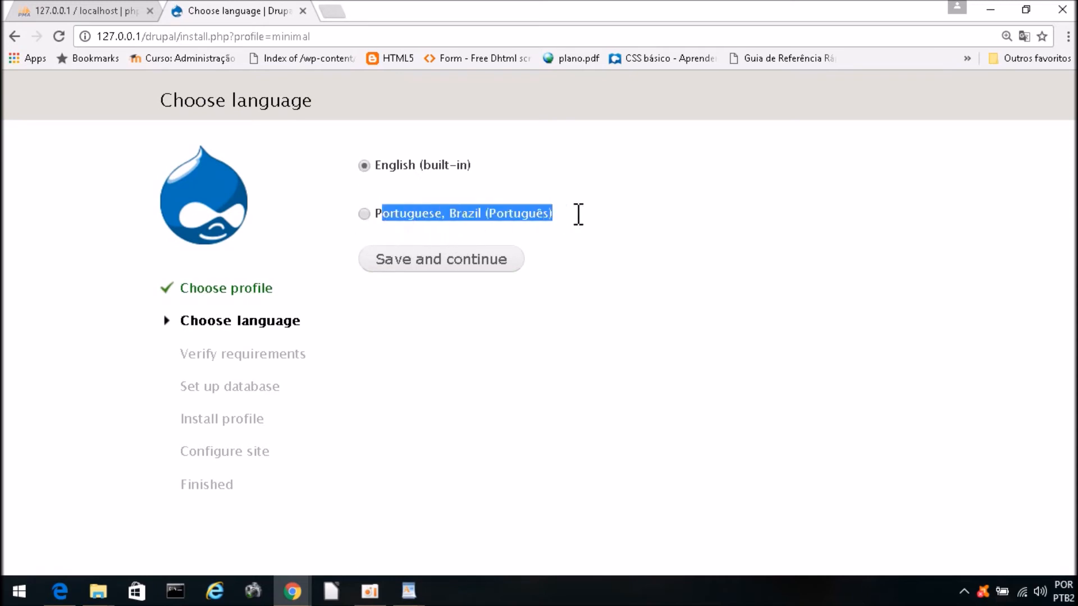
click(508, 293)
click(364, 214)
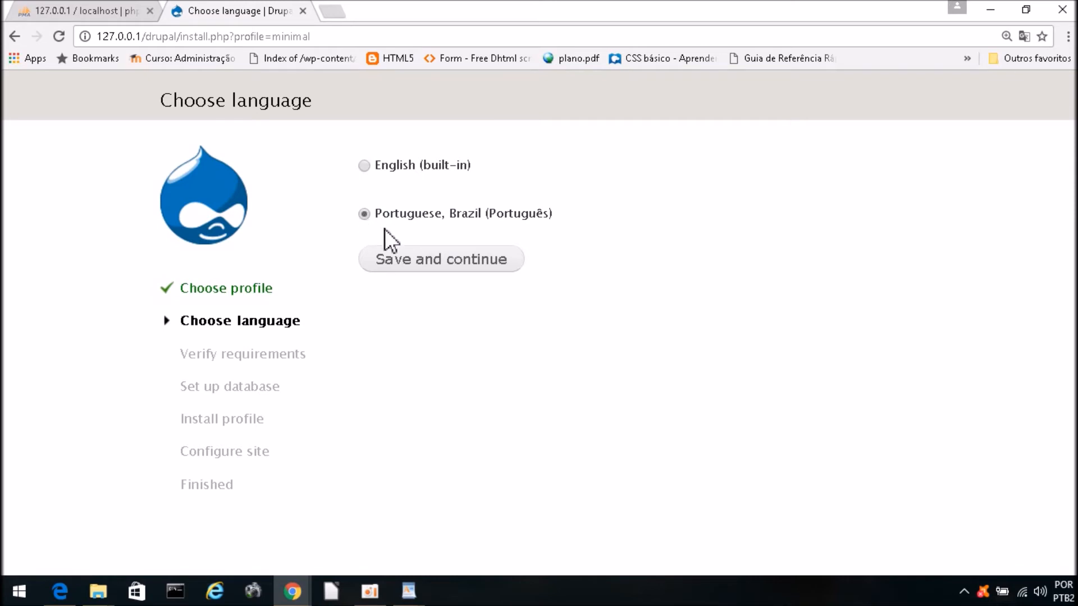
click(420, 269)
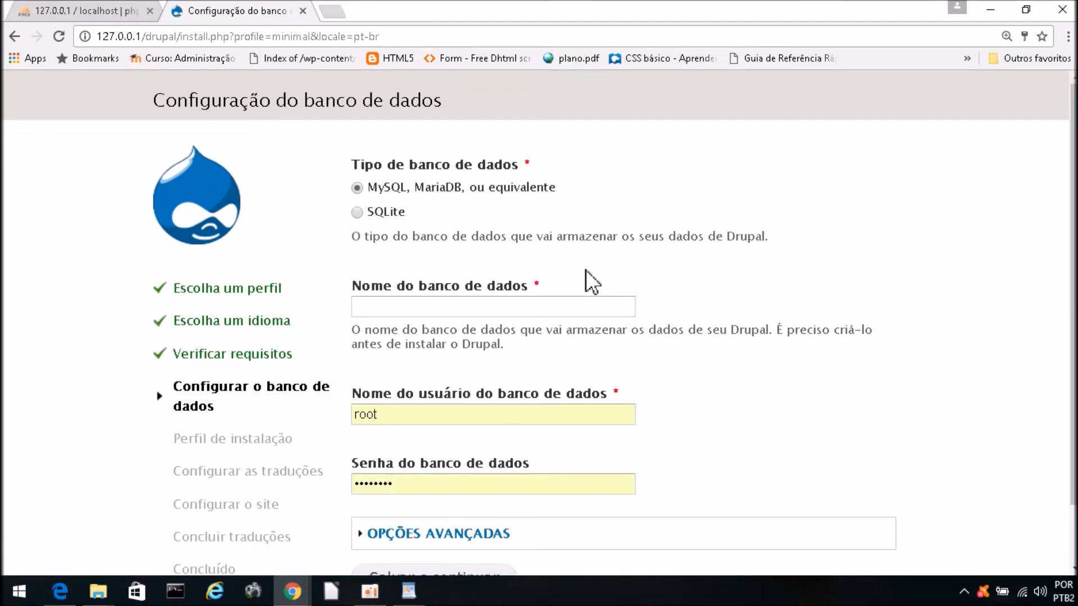
Step: Enter meudrupal as the database name, after checking it in phpMyAdmin
click(512, 307)
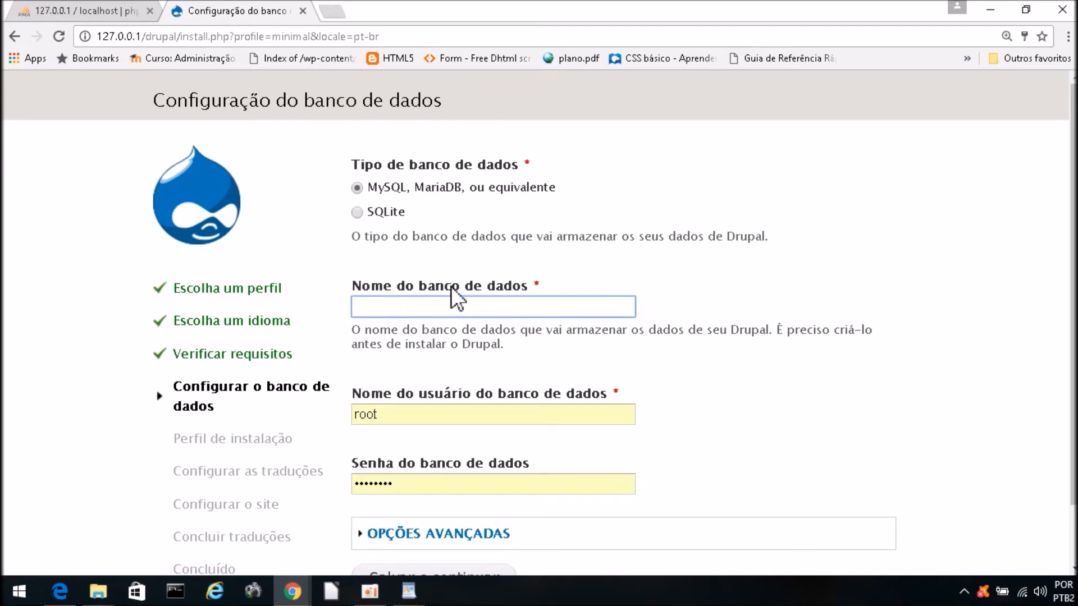
click(78, 11)
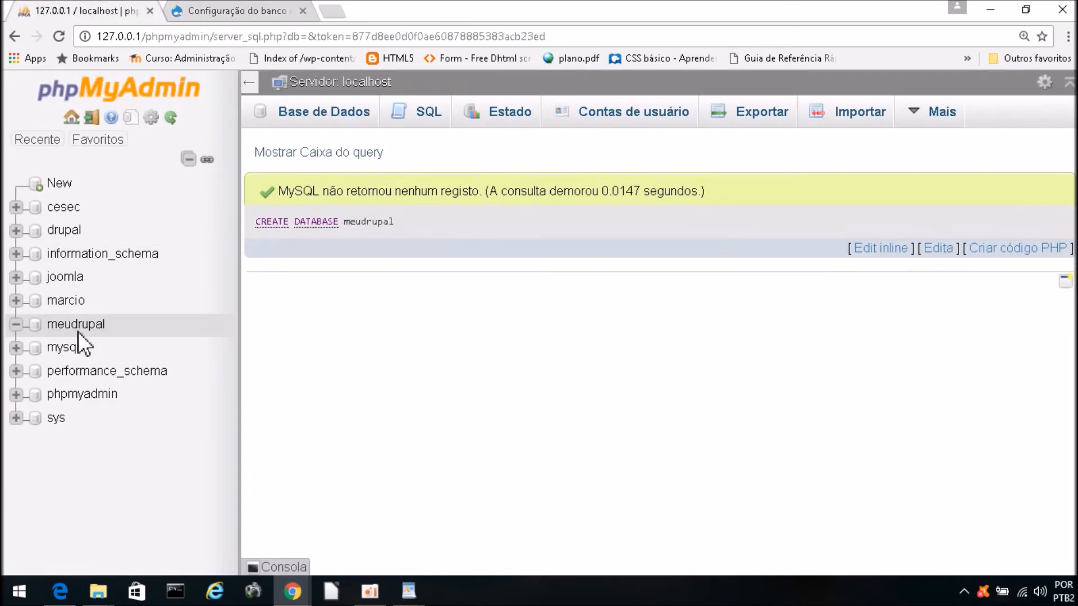
click(234, 10)
click(408, 307)
text(meudrupal)
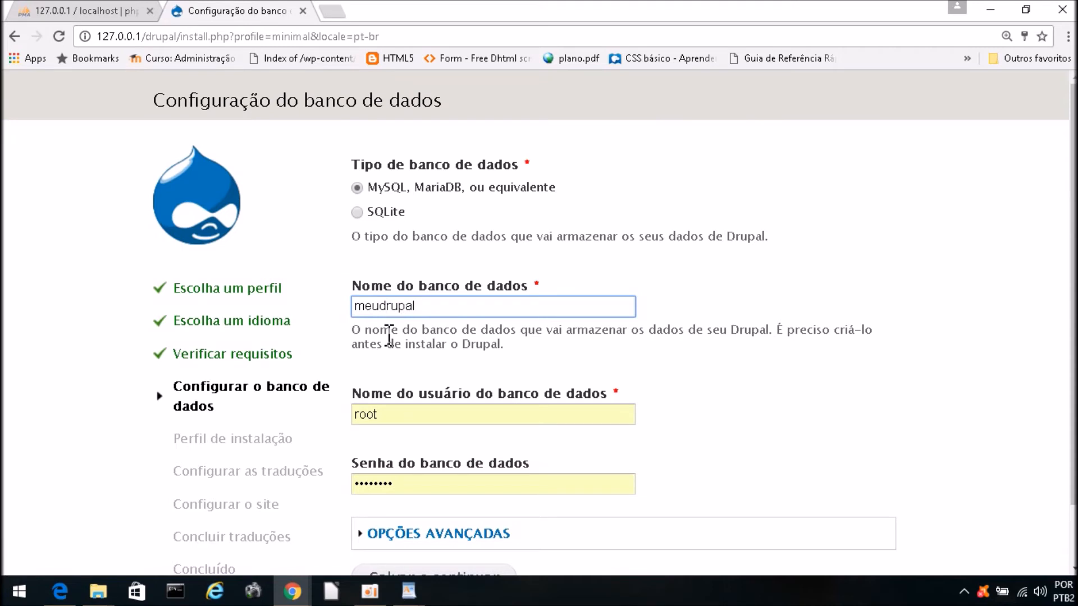
Step: Keep root as user, retype the database password, and expand 'Opções avançadas'
double_click(407, 415)
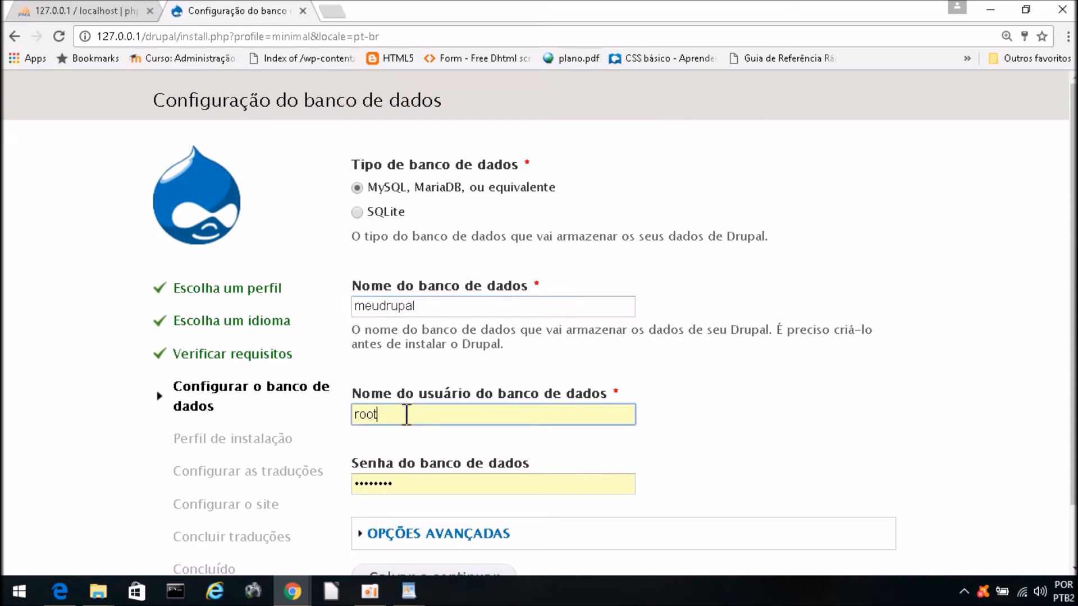
click(689, 399)
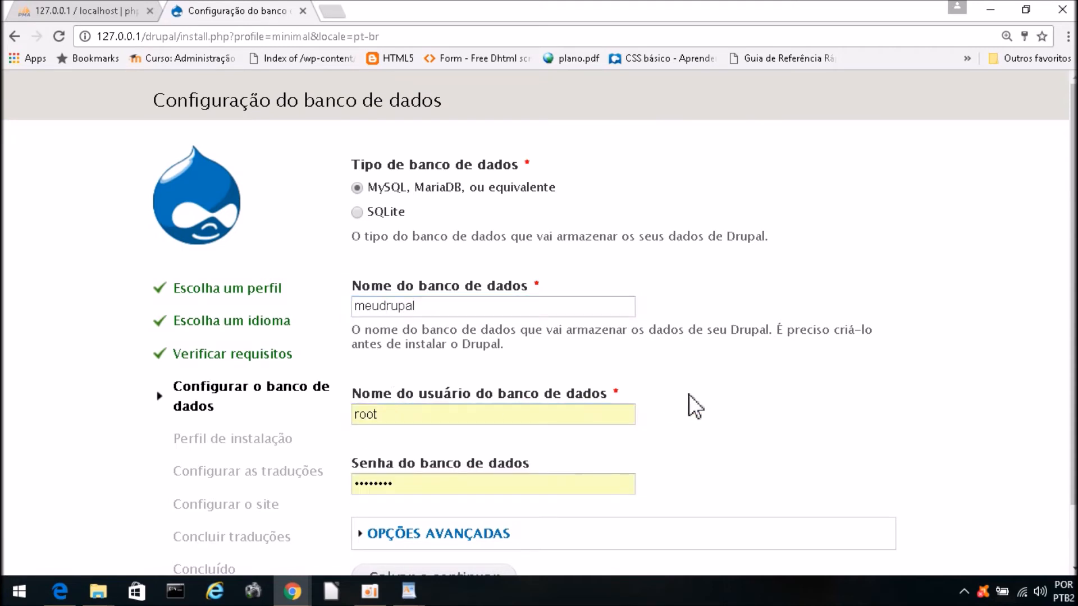
click(437, 482)
double_click(436, 481)
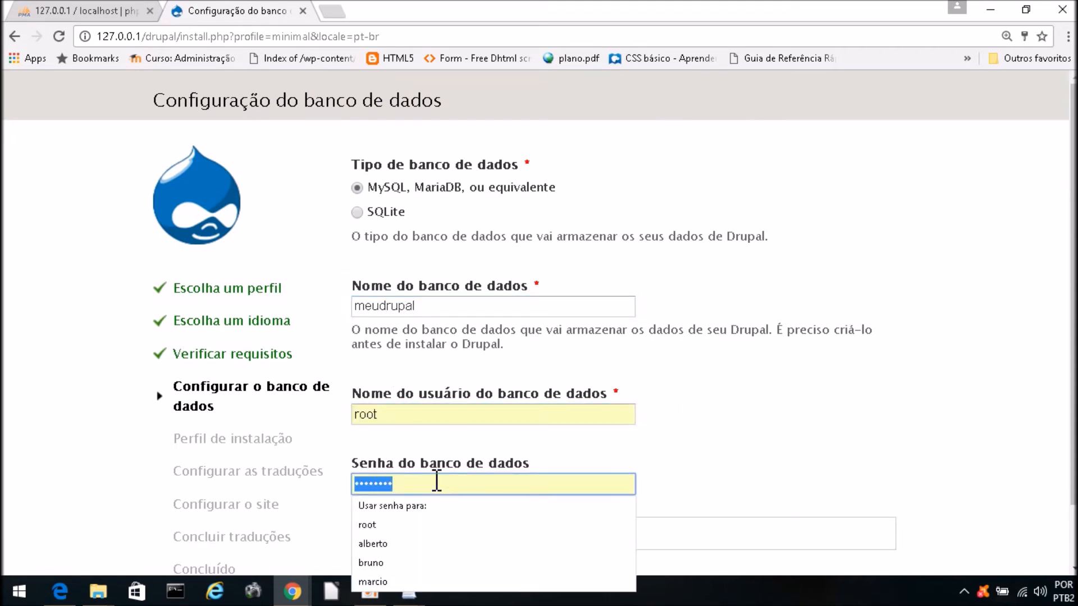
text(•••)
key(BackSpace)
key(BackSpace)
key(BackSpace)
text(••••••••)
scroll(437, 482, down, 1)
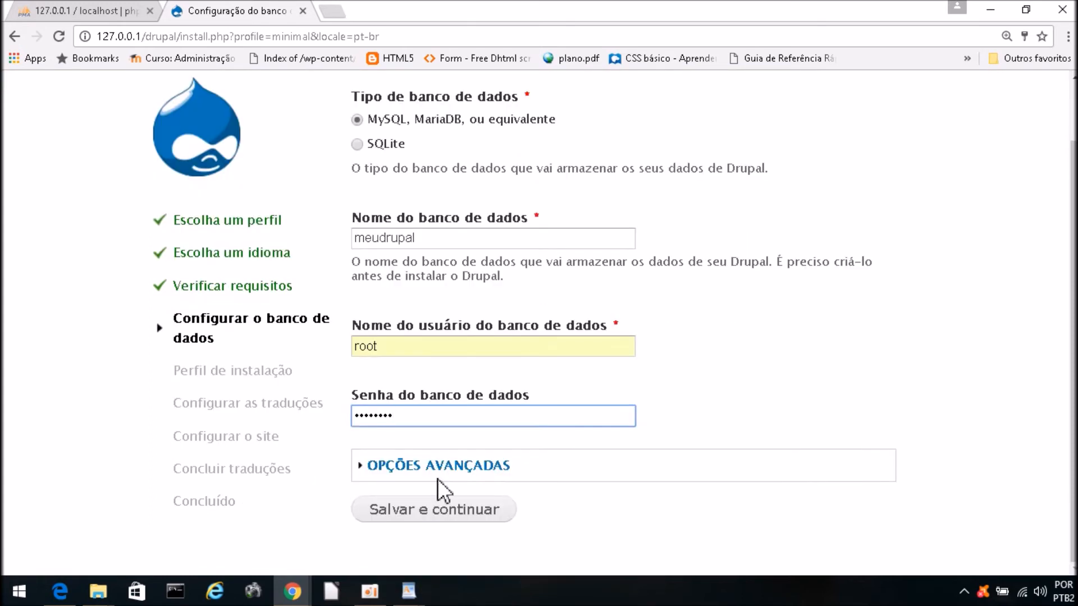
click(402, 466)
scroll(604, 415, down, 5)
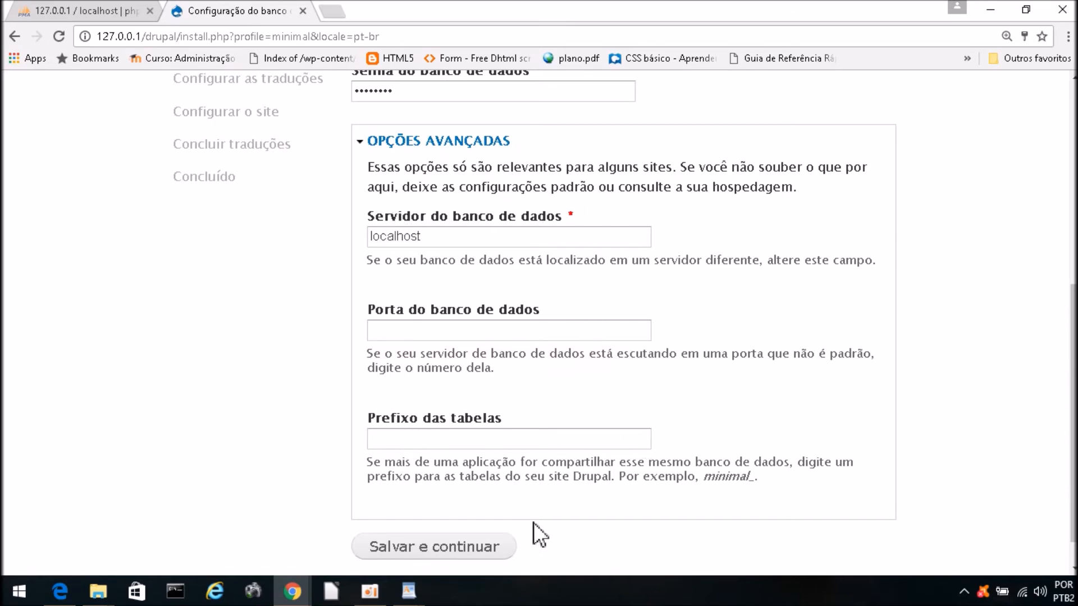
Step: Review the advanced options: localhost server, port and table prefix
scroll(674, 256, up, 4)
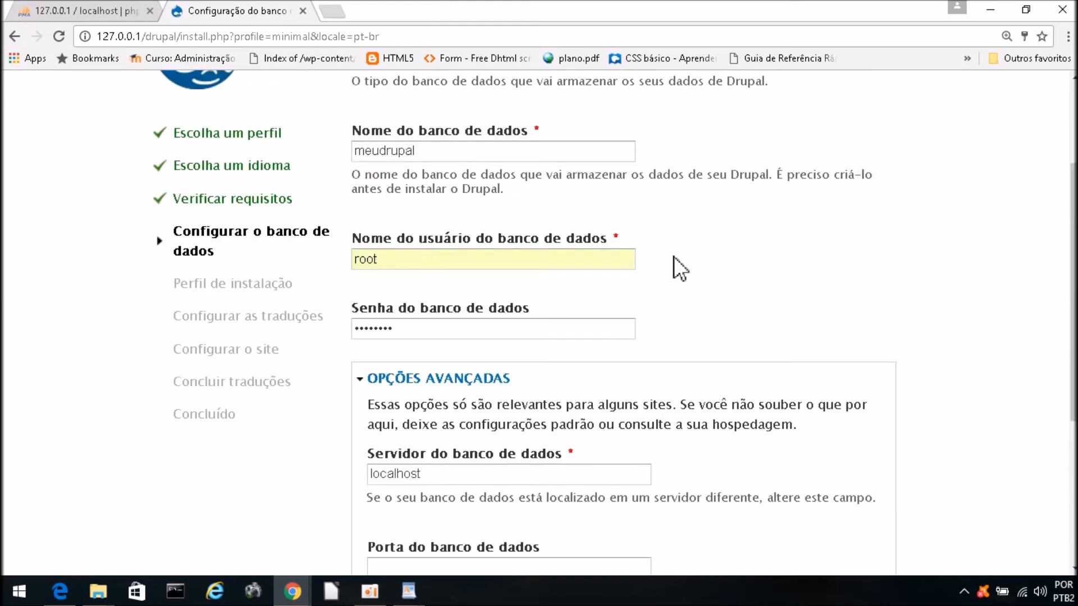
scroll(646, 483, down, 1)
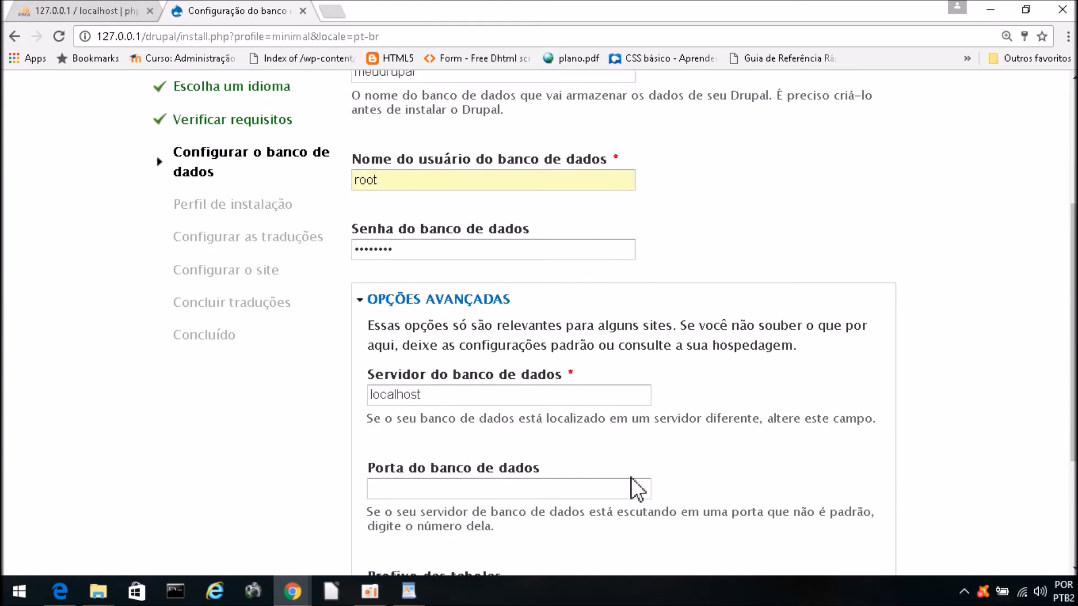
drag(481, 402, 369, 403)
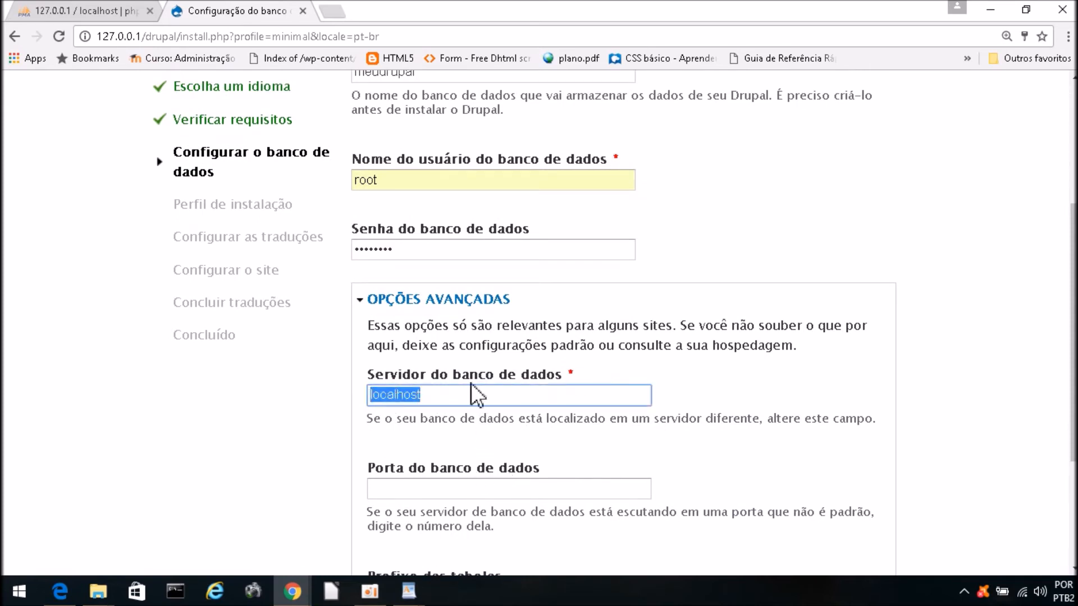
drag(481, 392, 327, 396)
click(499, 486)
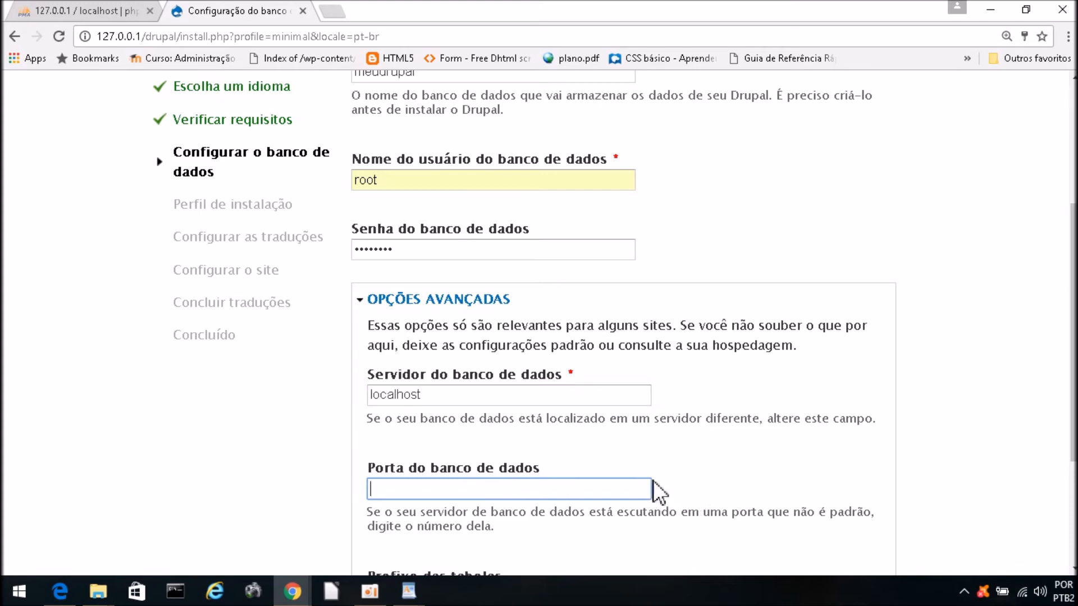
scroll(653, 480, down, 1)
scroll(513, 483, down, 2)
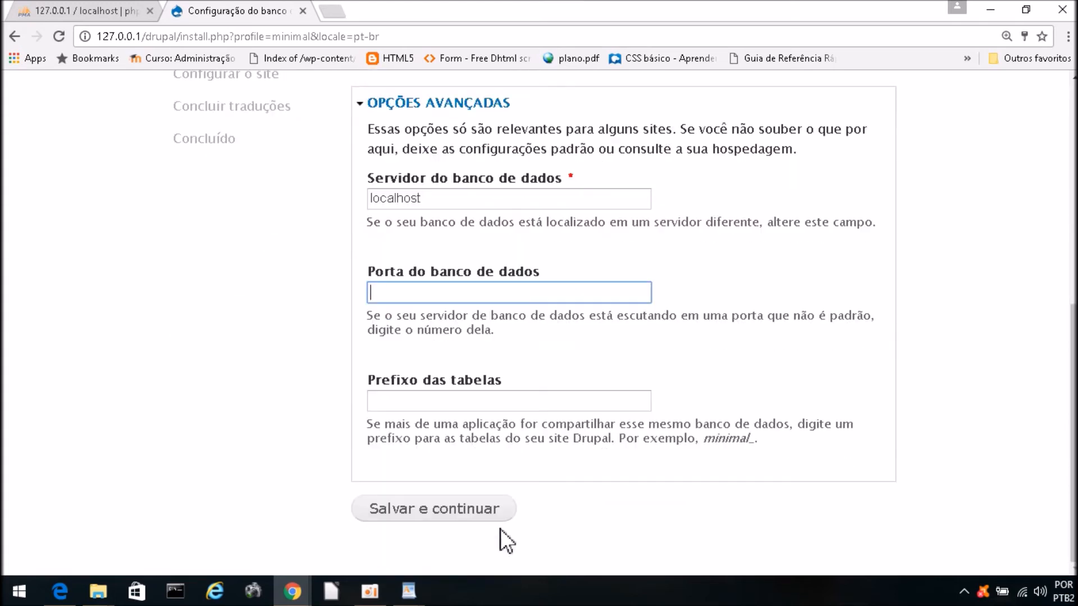
click(423, 401)
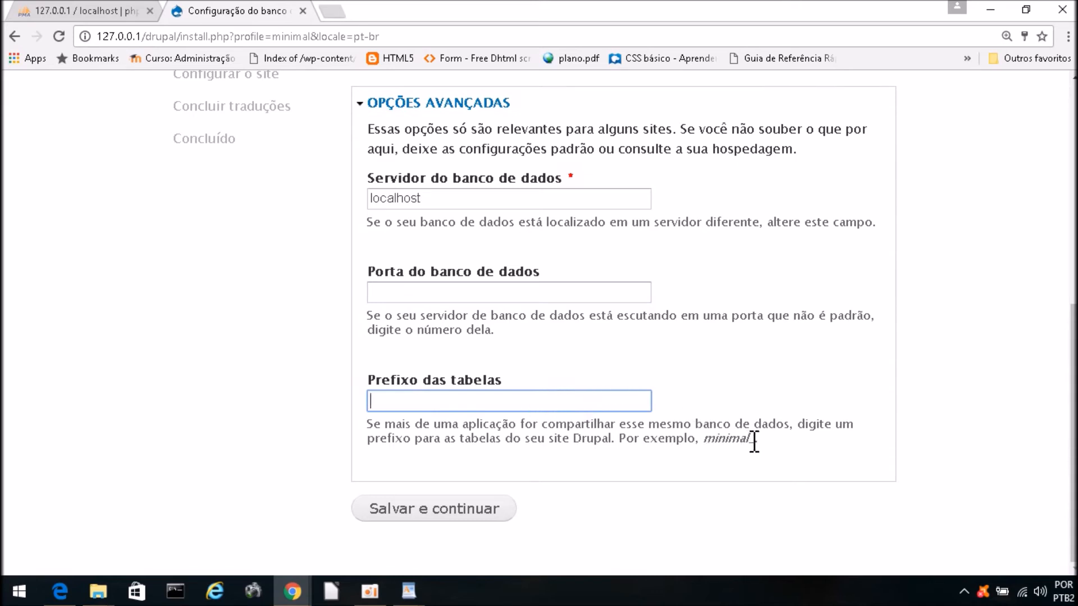
drag(756, 437, 695, 439)
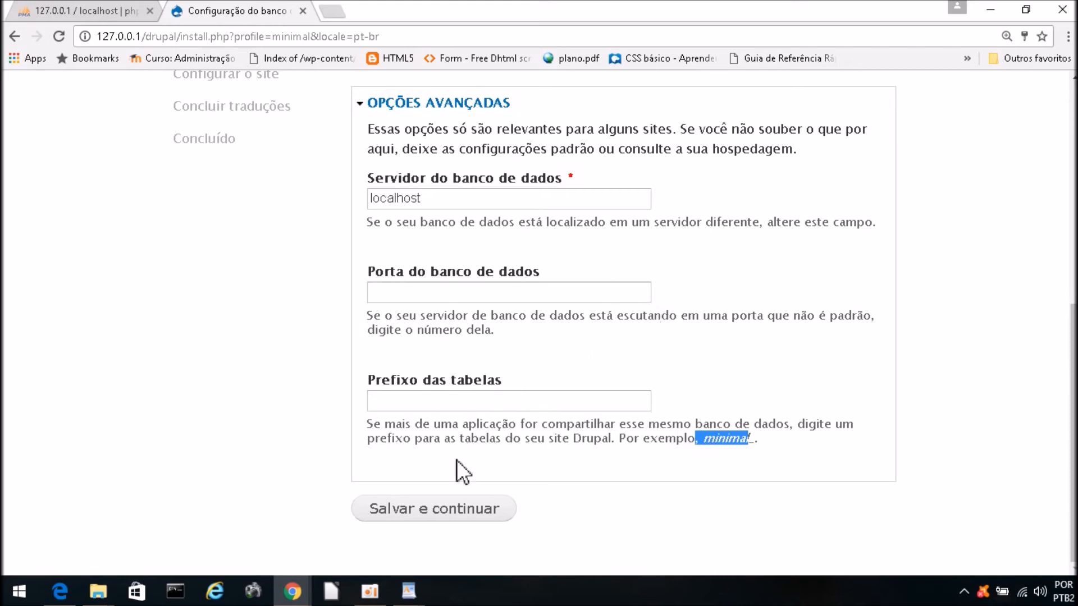
scroll(558, 473, up, 3)
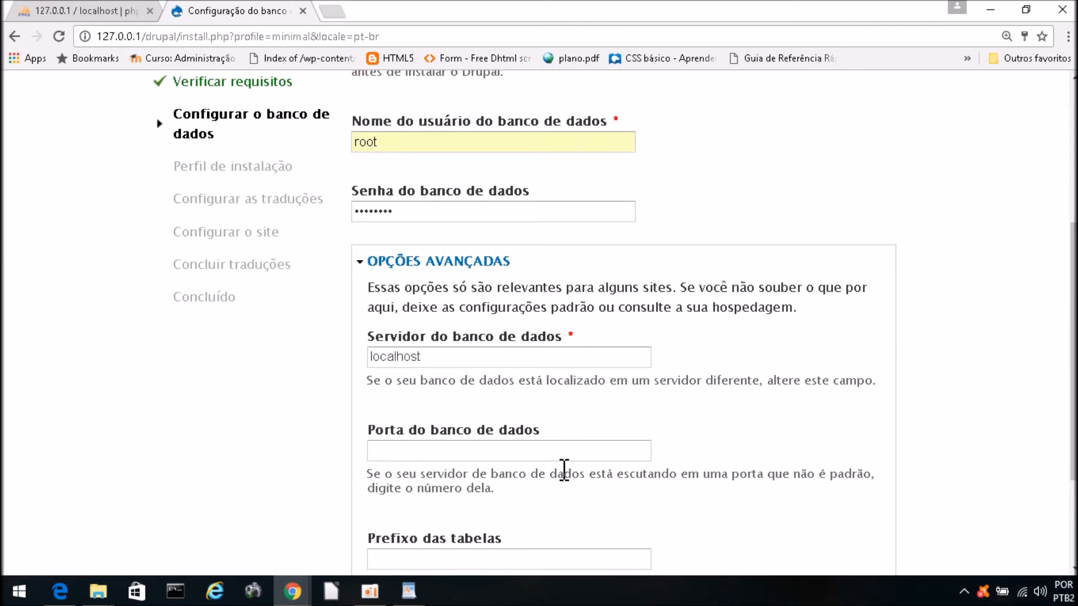
scroll(564, 471, up, 4)
scroll(506, 393, down, 8)
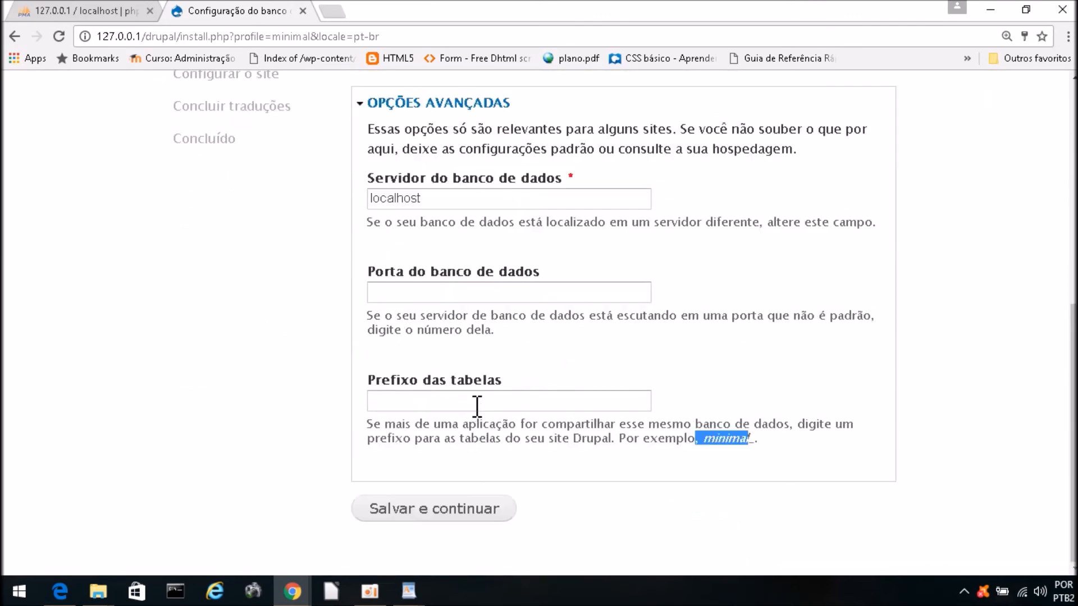
scroll(489, 370, up, 6)
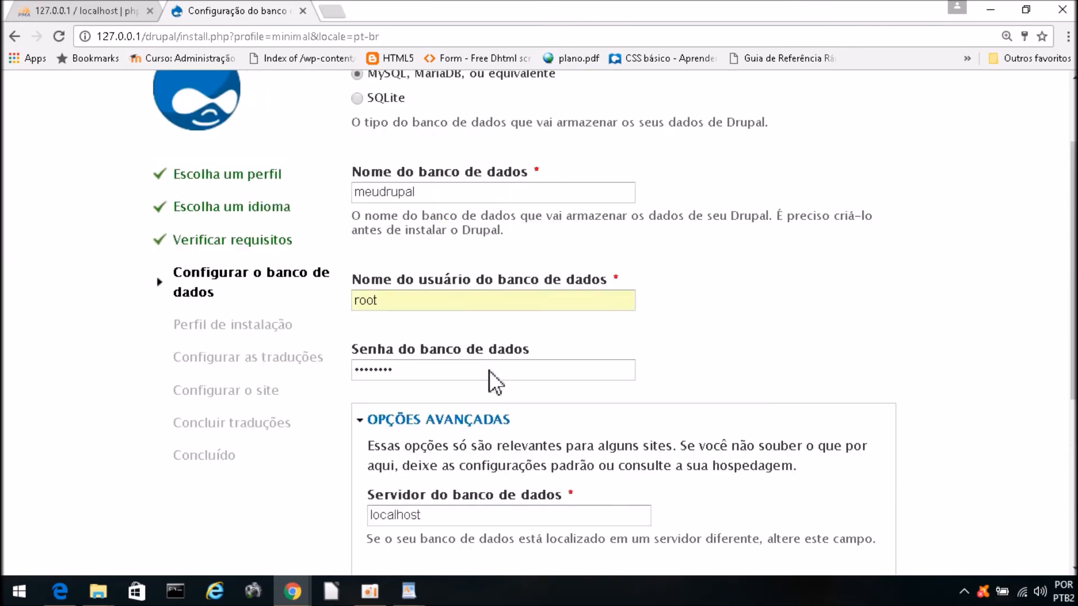
Step: Confirm database name meudrupal and submit with 'Salvar e continuar' to start installing modules
click(432, 193)
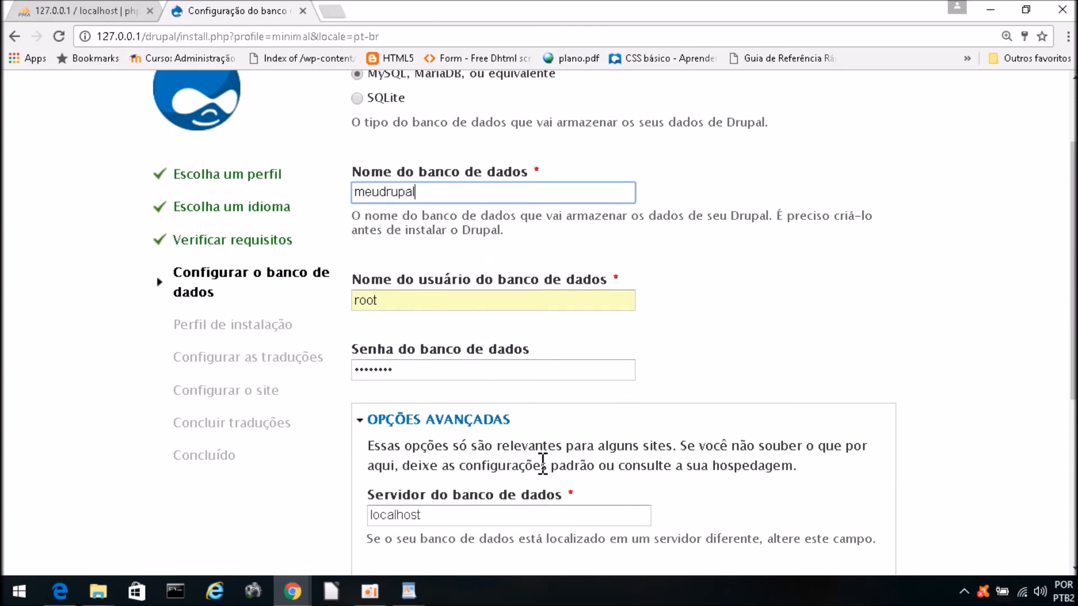
scroll(543, 463, down, 6)
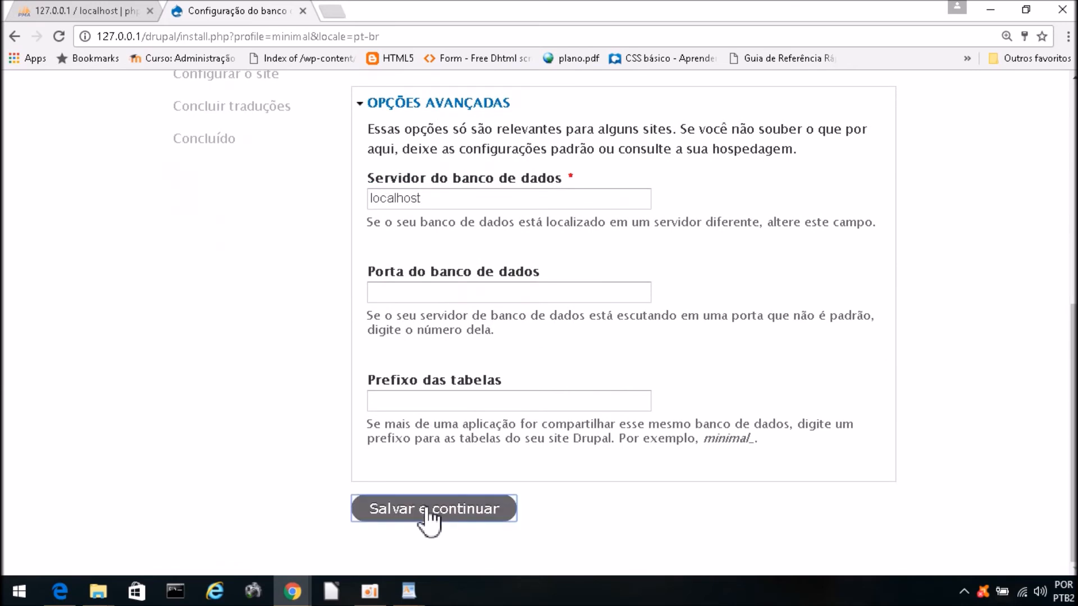
click(429, 514)
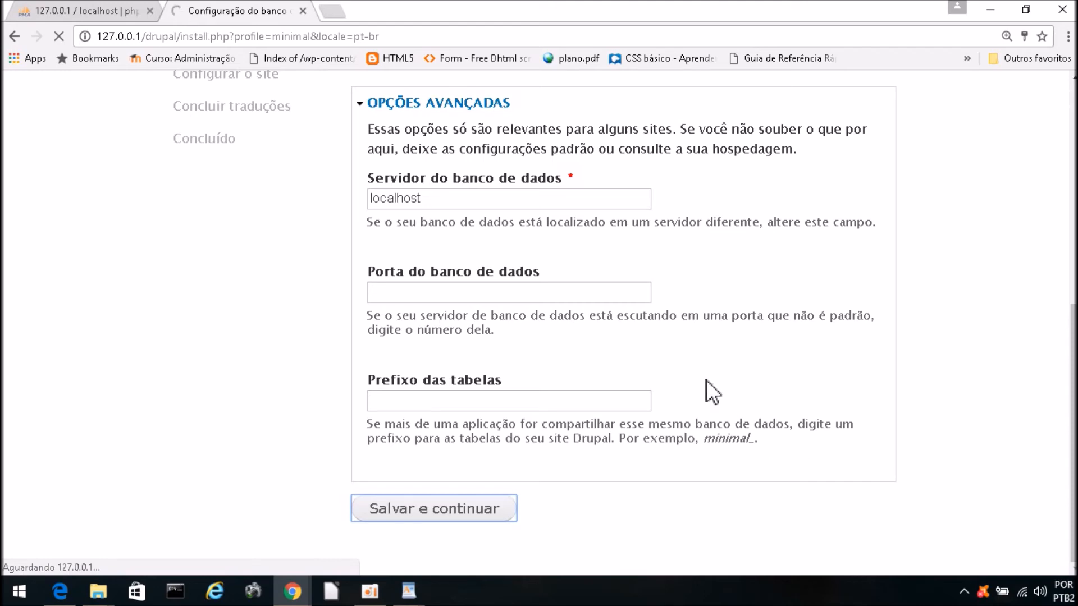
scroll(553, 393, up, 7)
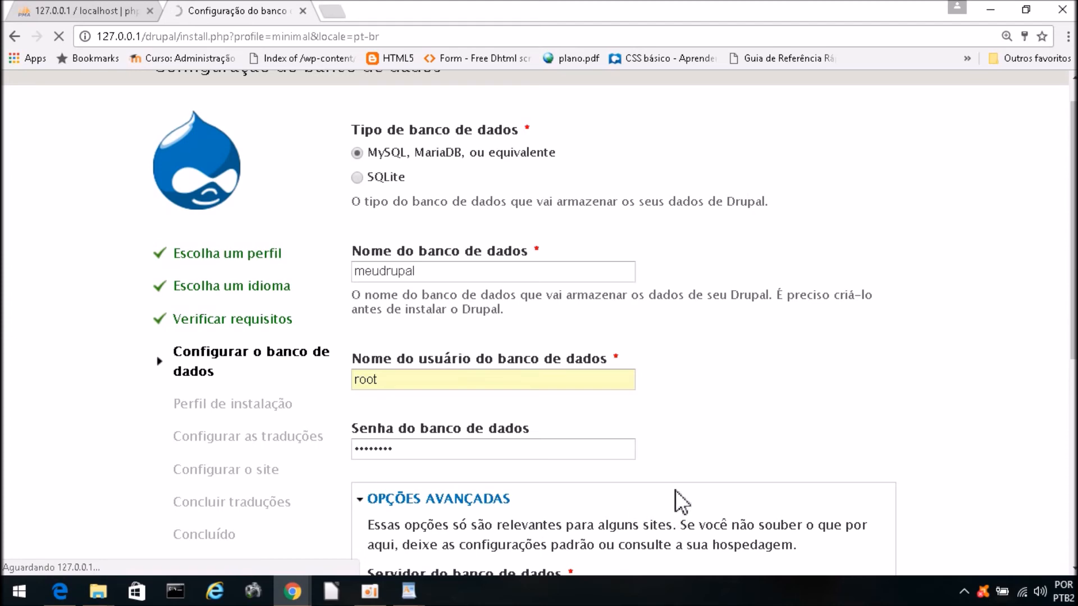
scroll(673, 494, down, 7)
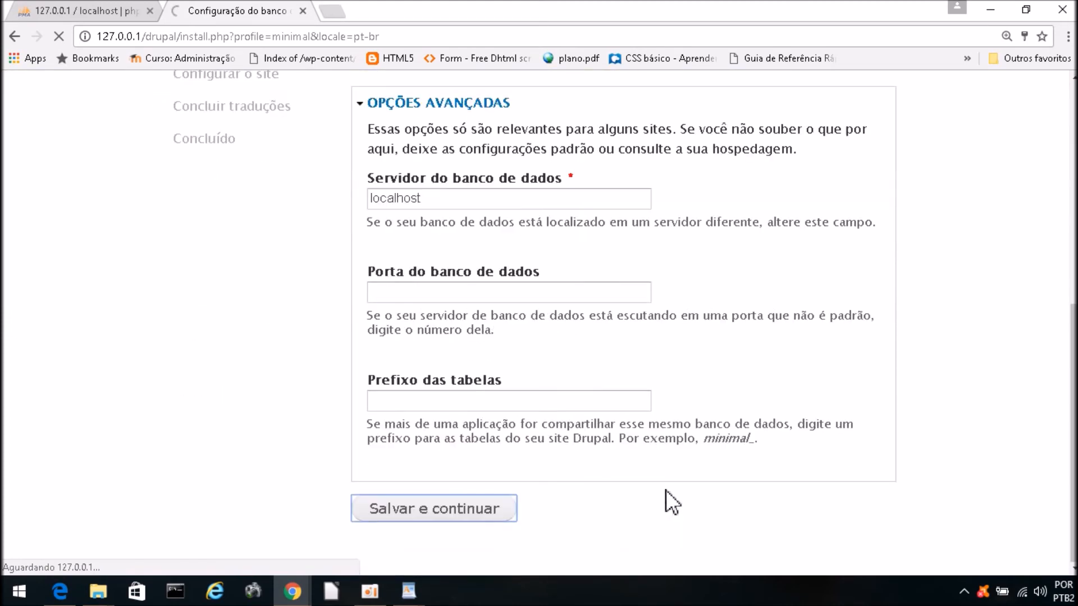
scroll(629, 472, up, 3)
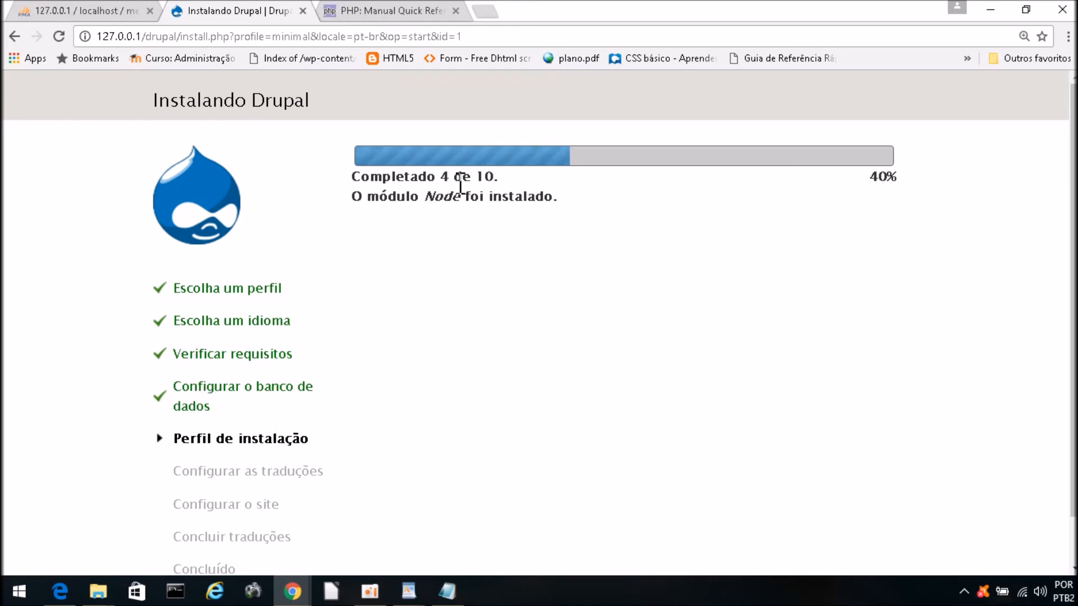
Step: Watch the 'Instalando Drupal' progress reach 10 de 10, with the Minimal module installed
drag(496, 178, 355, 180)
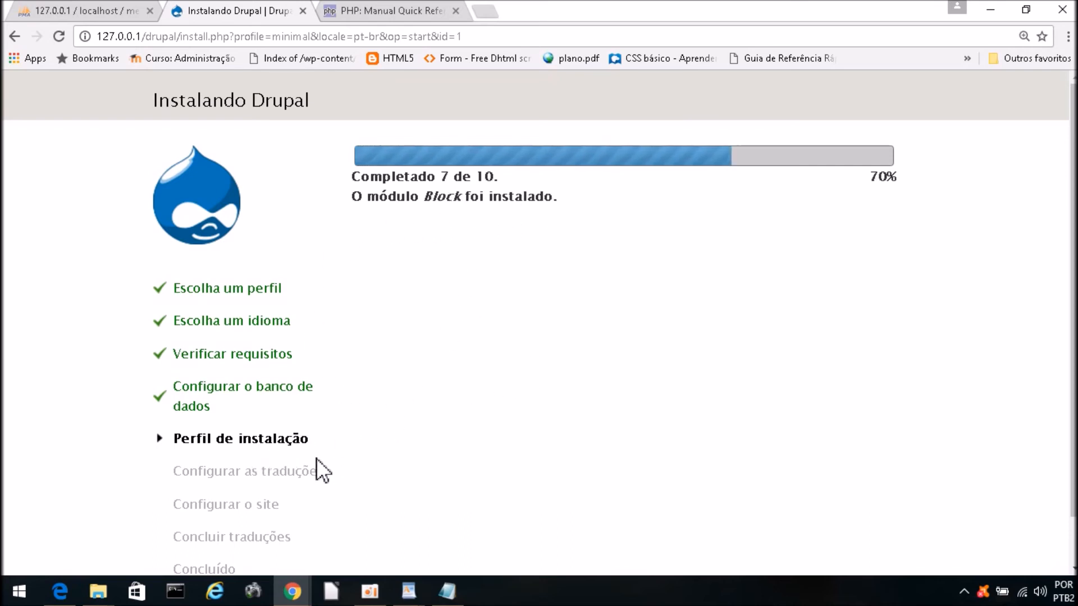
scroll(406, 441, down, 1)
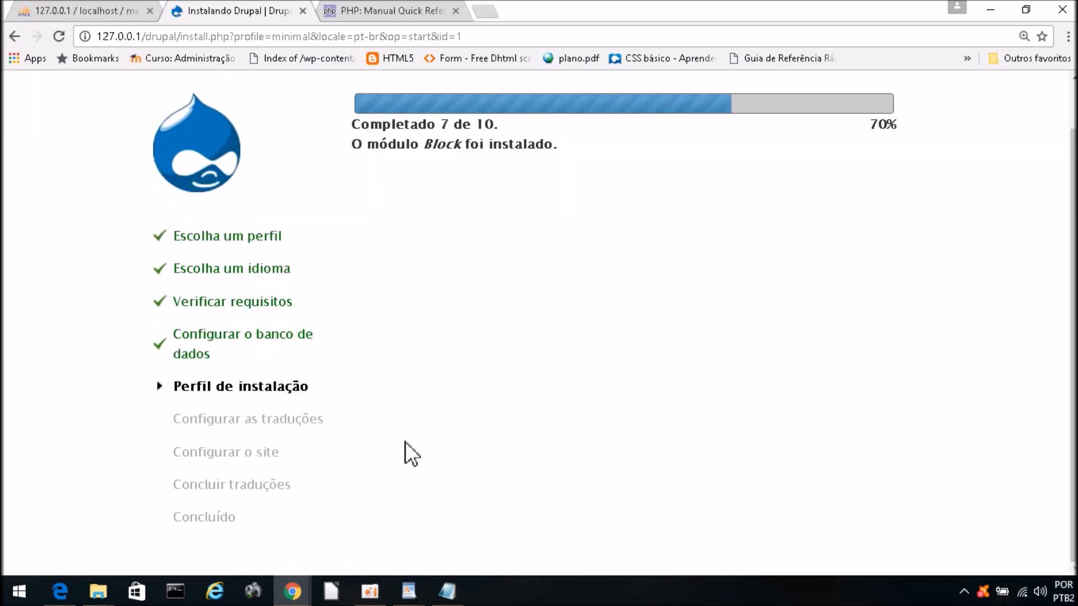
scroll(406, 442, up, 1)
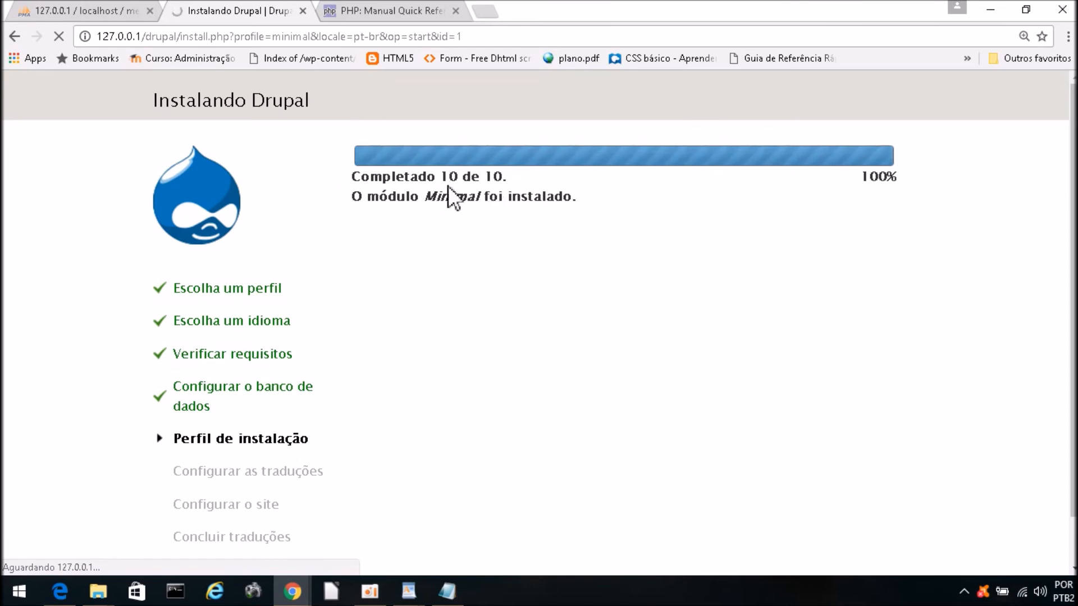
drag(502, 177, 441, 179)
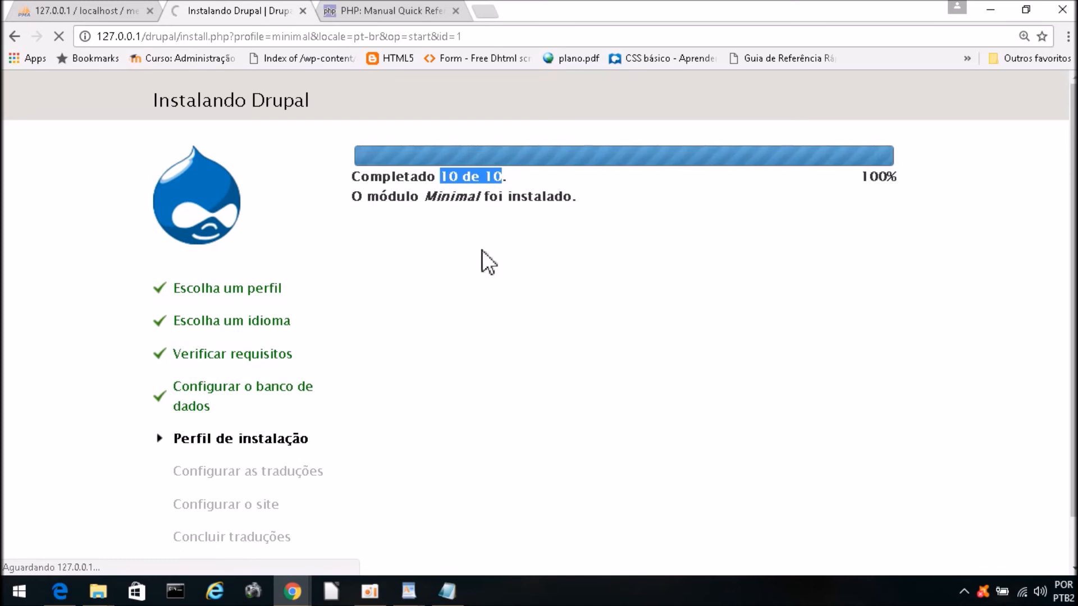
drag(172, 473, 335, 474)
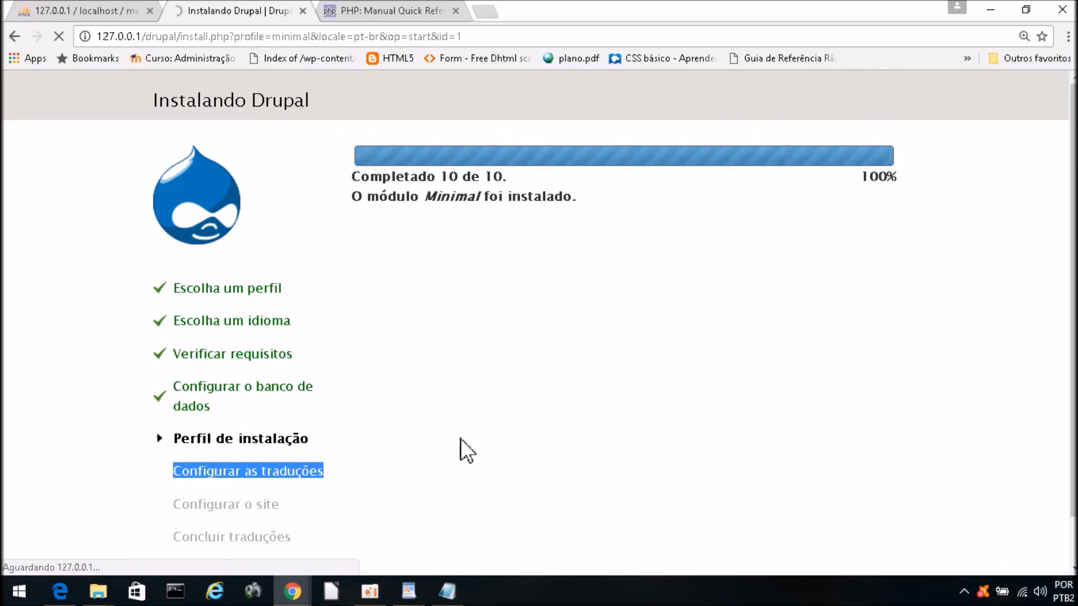
scroll(464, 433, down, 1)
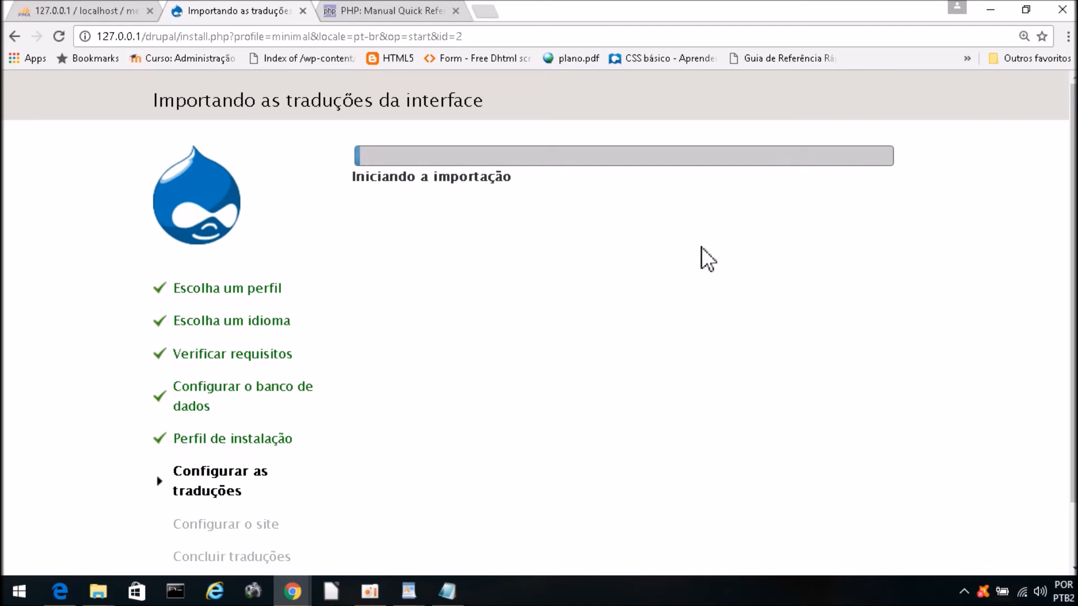
Step: Wait out the interface translation import until the 'Configurar o site' form loads
scroll(702, 247, down, 2)
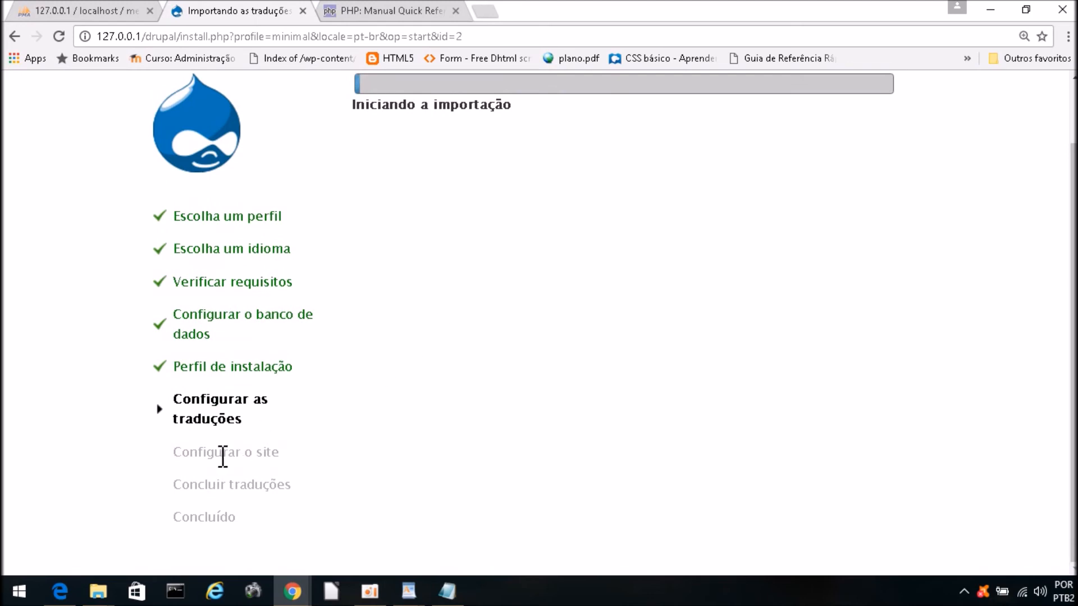
drag(281, 447, 171, 454)
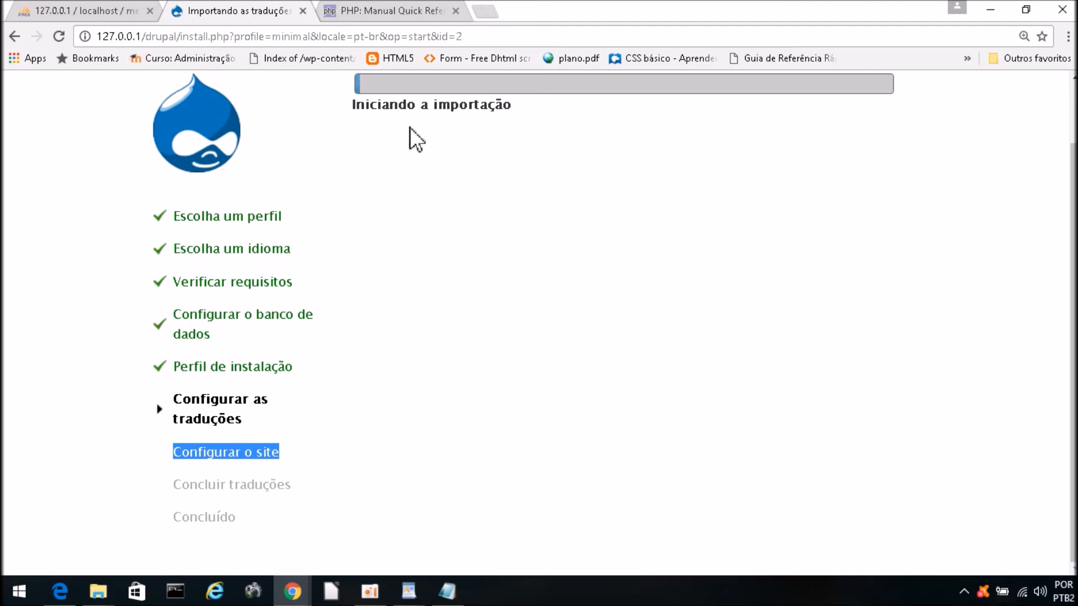
scroll(482, 225, up, 2)
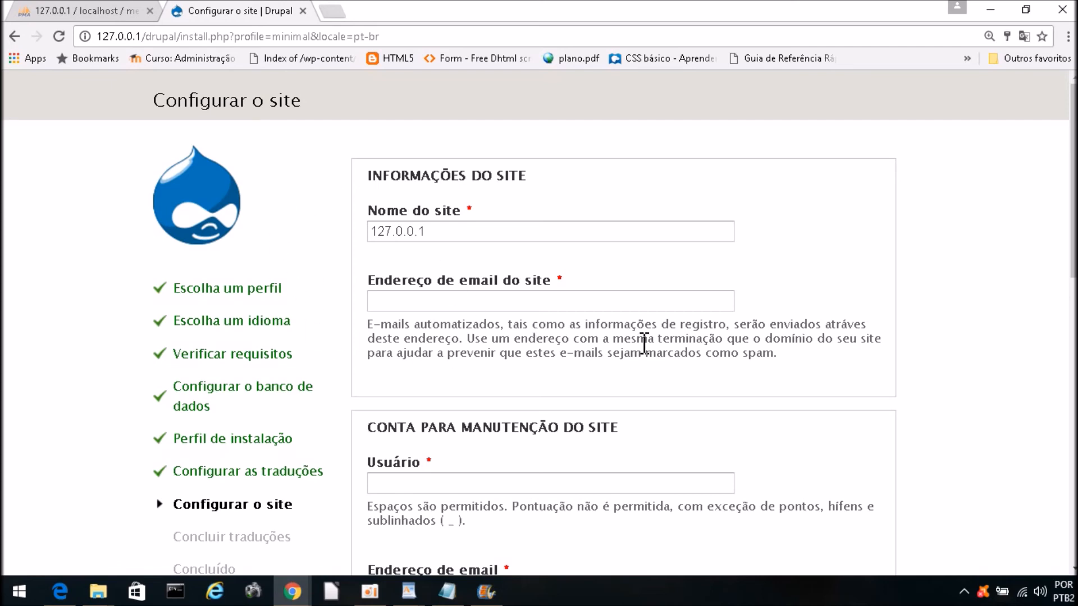
Step: Replace the site name 127.0.0.1 with 'Meu Drupal' and fill the site e-mail from the saved suggestion
drag(475, 236, 337, 213)
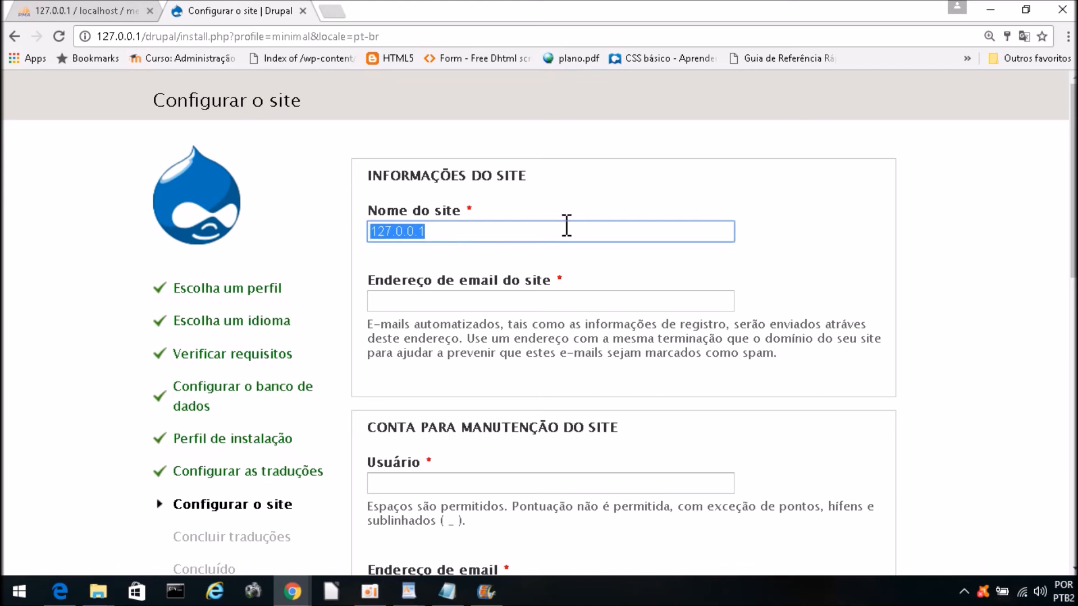
text(Me)
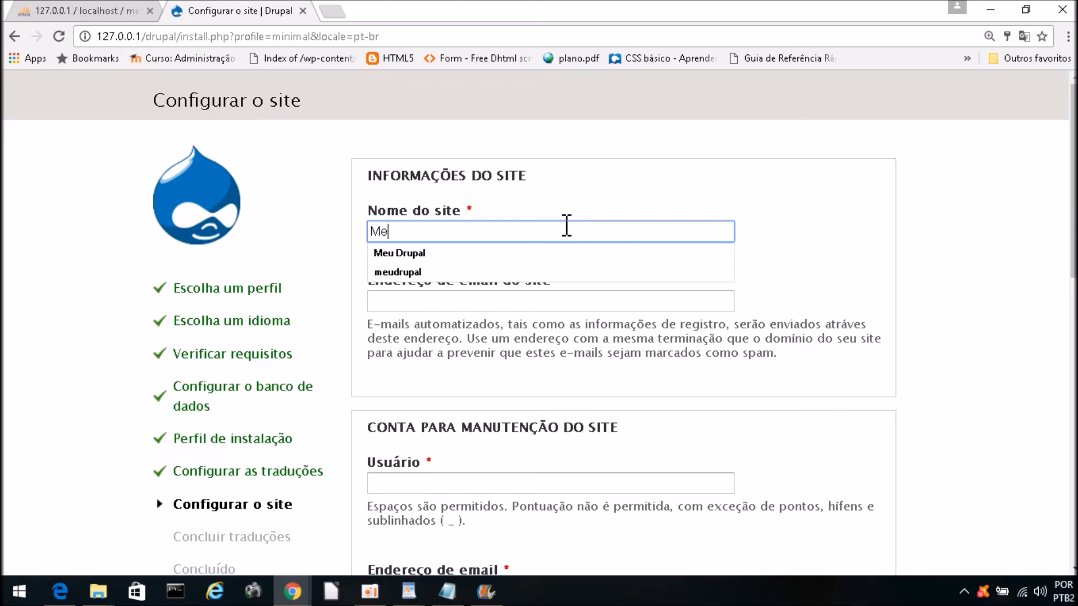
text(u Drupal)
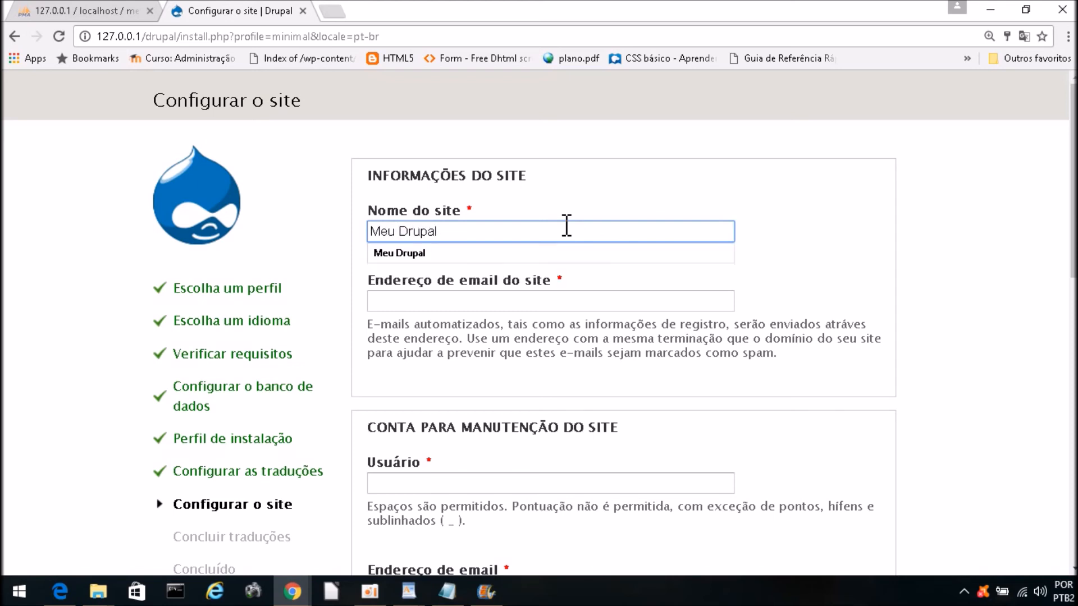
click(528, 306)
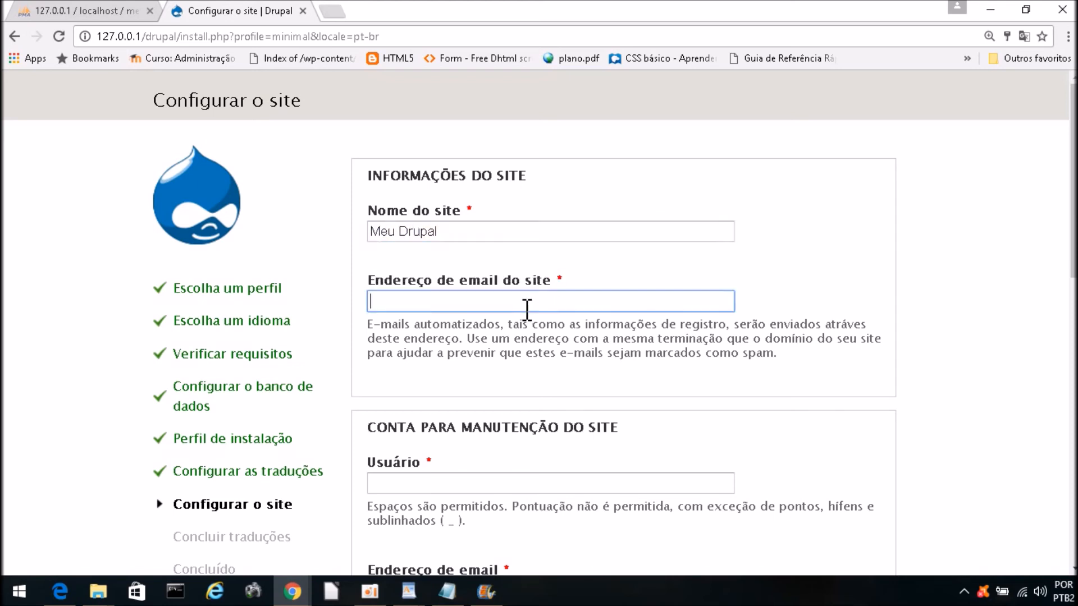
click(486, 324)
scroll(487, 325, down, 4)
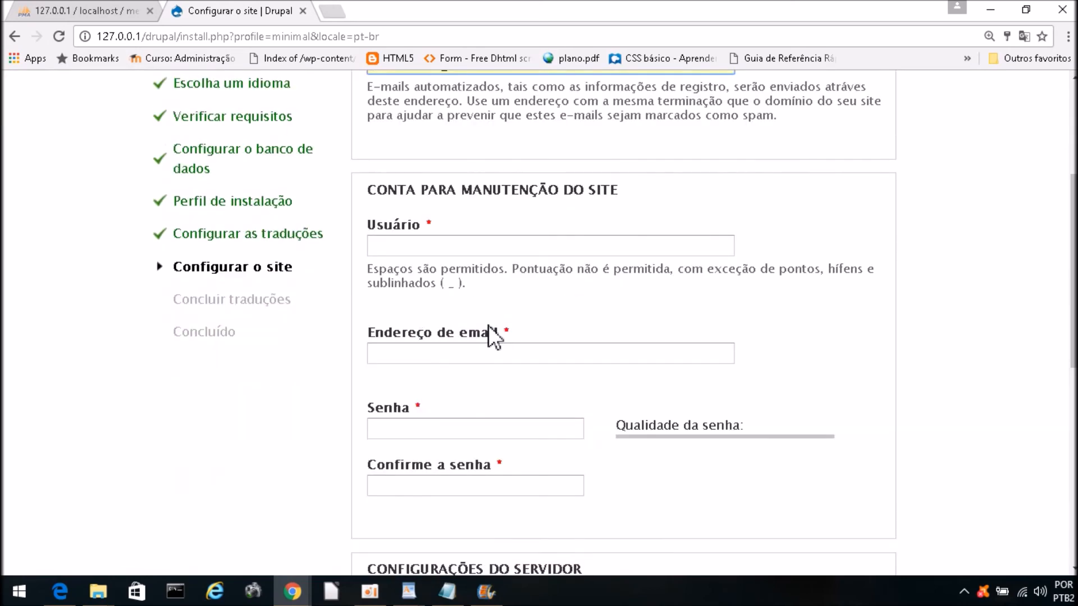
Step: Enter the maintenance account's username
click(427, 247)
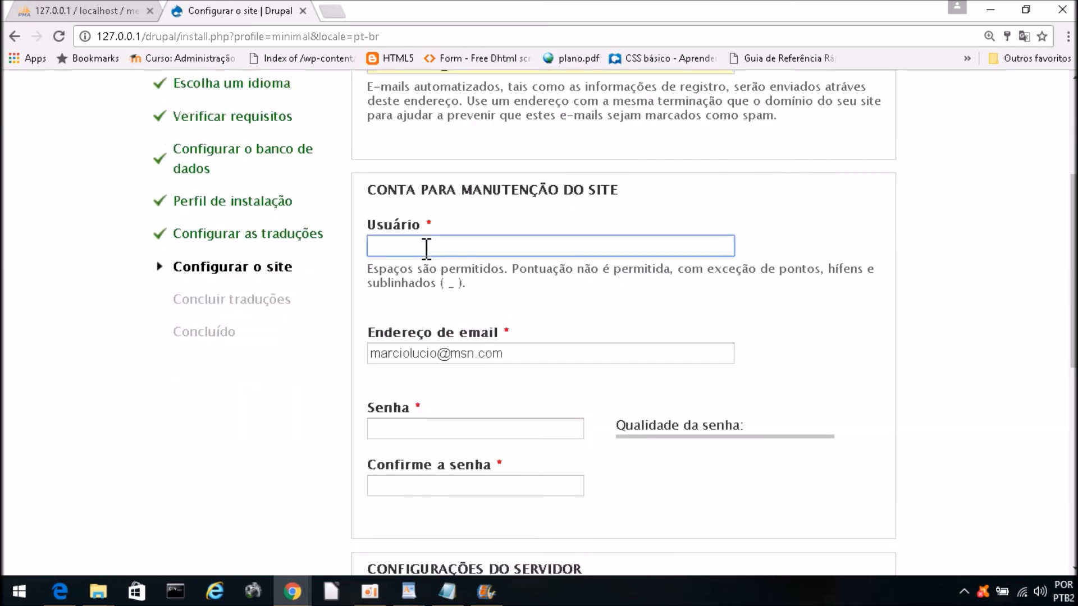
text(marcio)
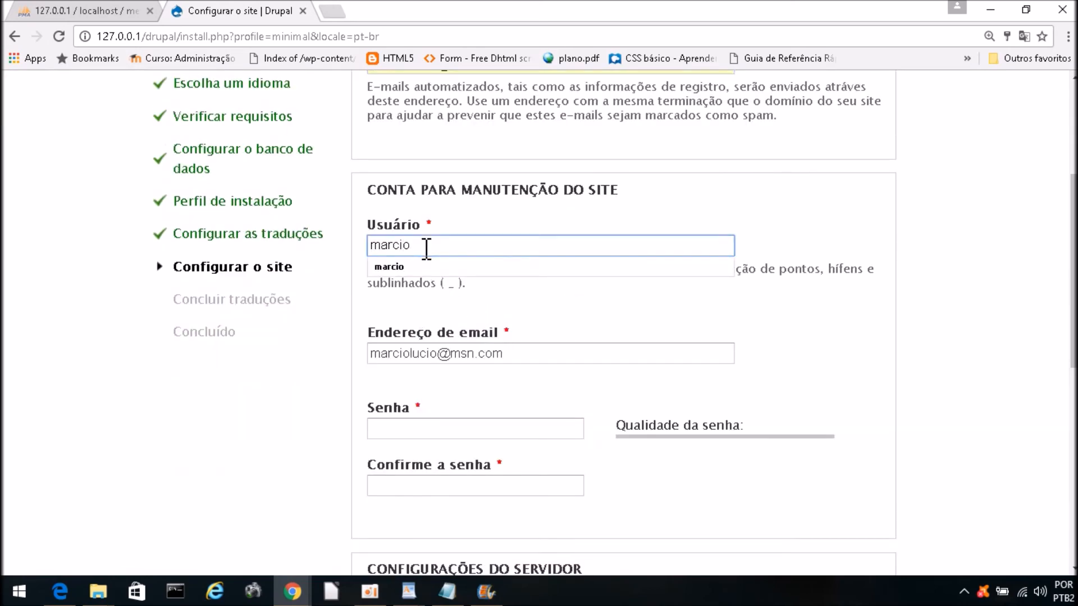
click(776, 242)
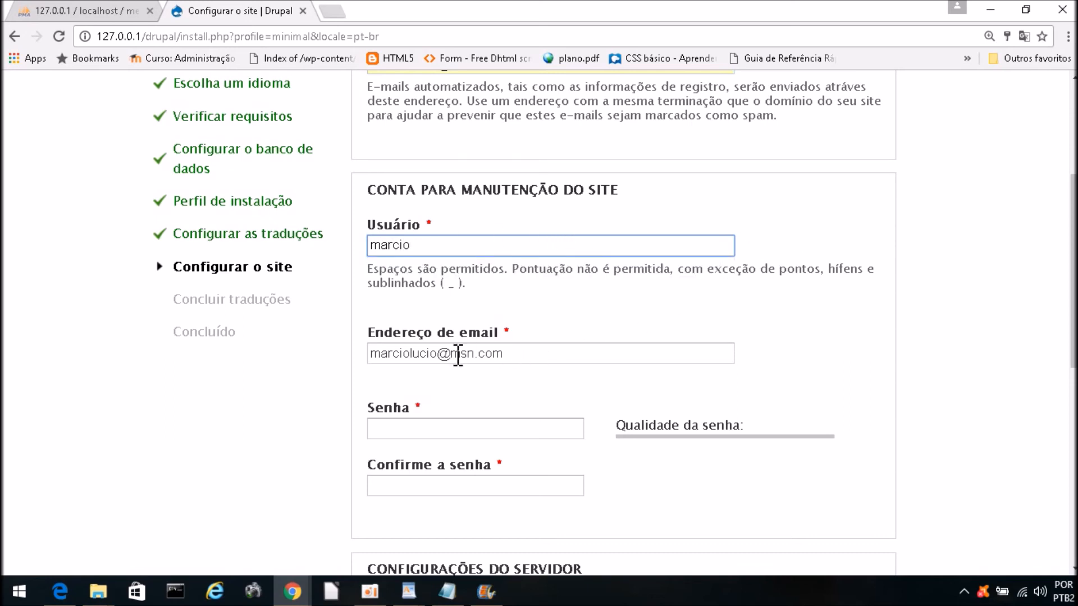
scroll(489, 308, down, 1)
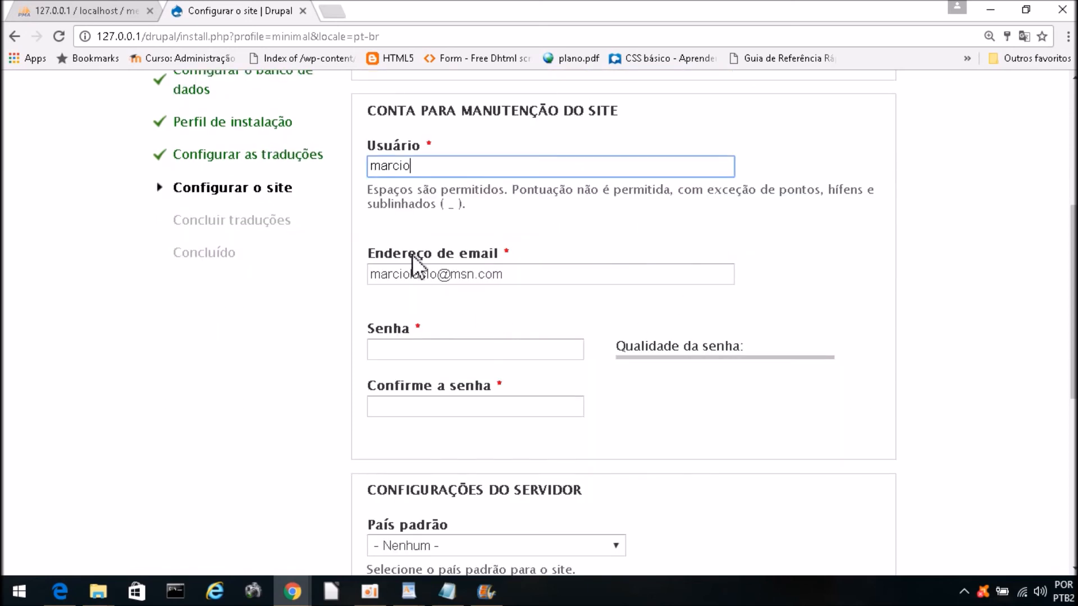
scroll(458, 314, down, 1)
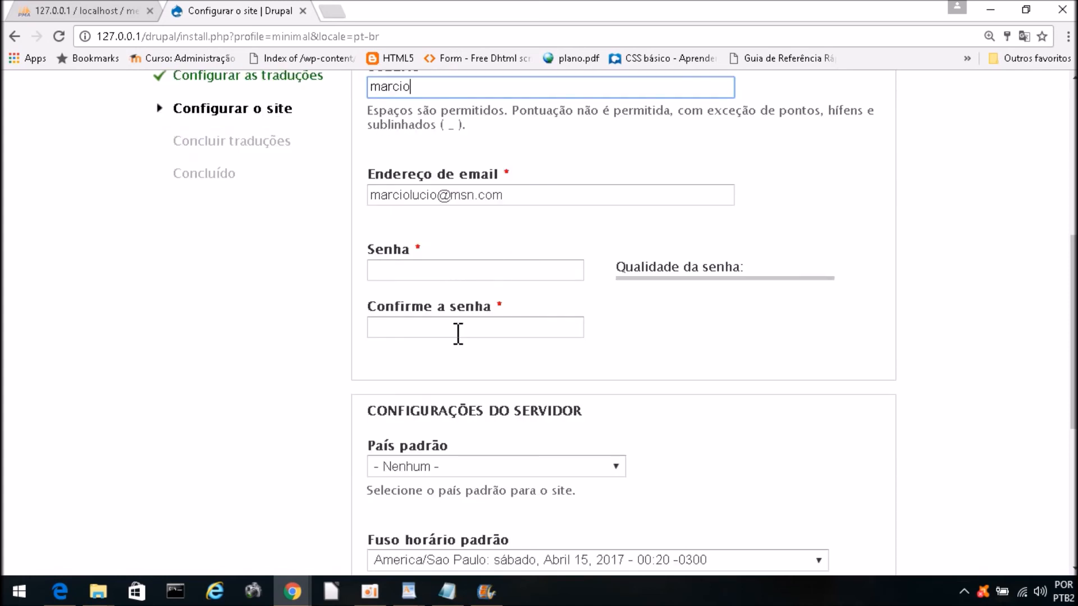
Step: Type the admin password into both Senha and Confirme a senha so they match
click(424, 272)
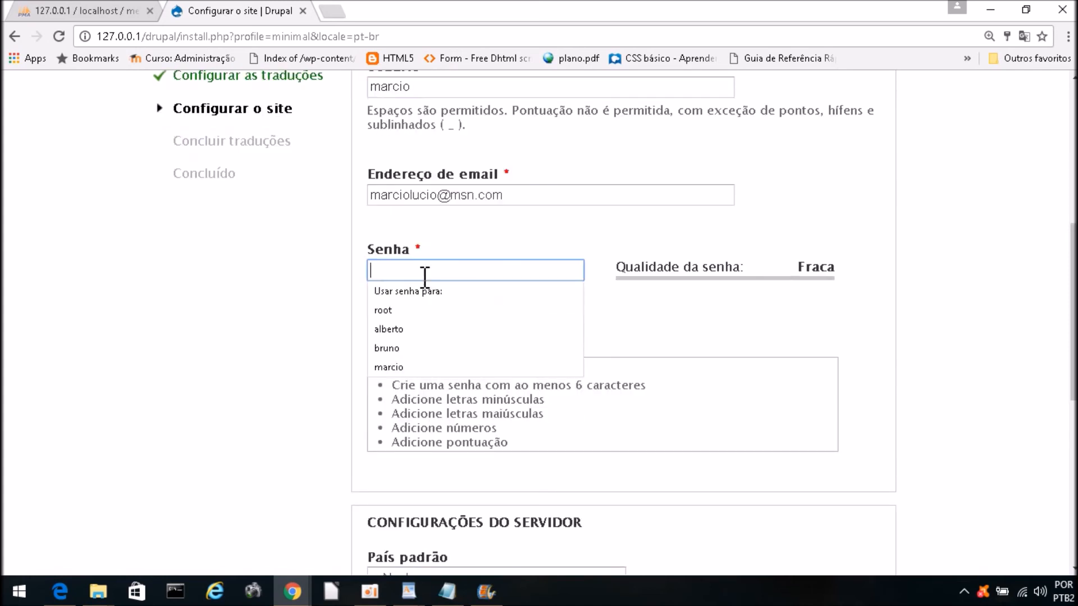
text(123456)
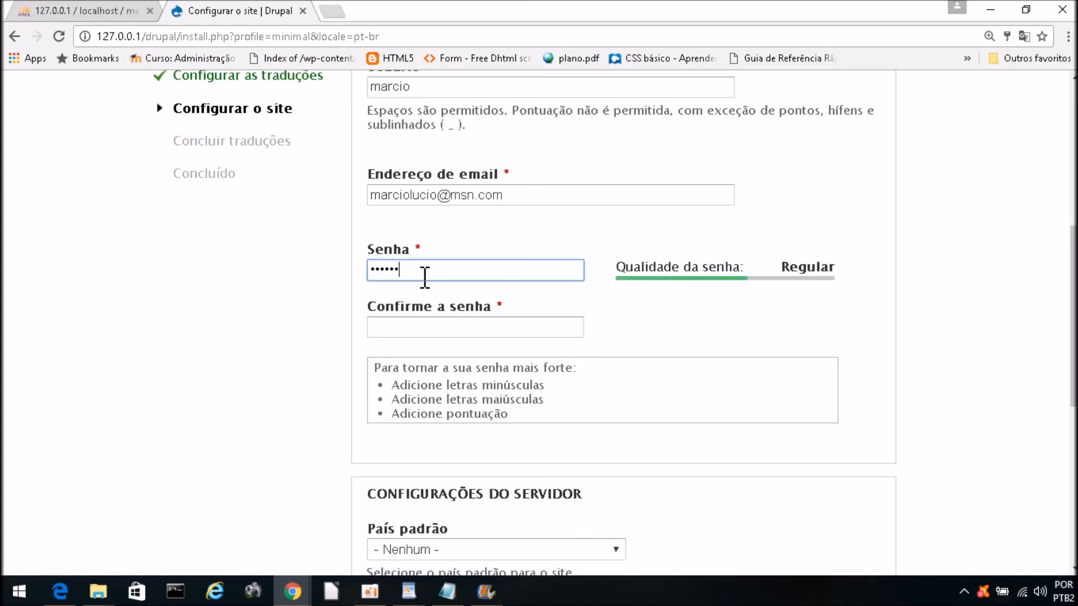
click(456, 329)
text(123456)
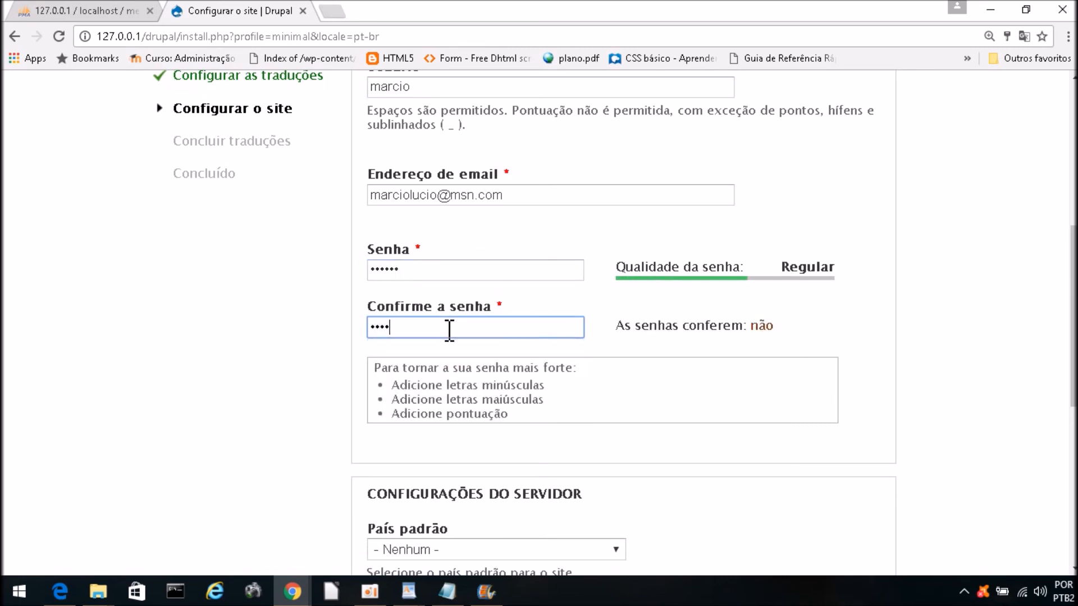
scroll(448, 331, down, 3)
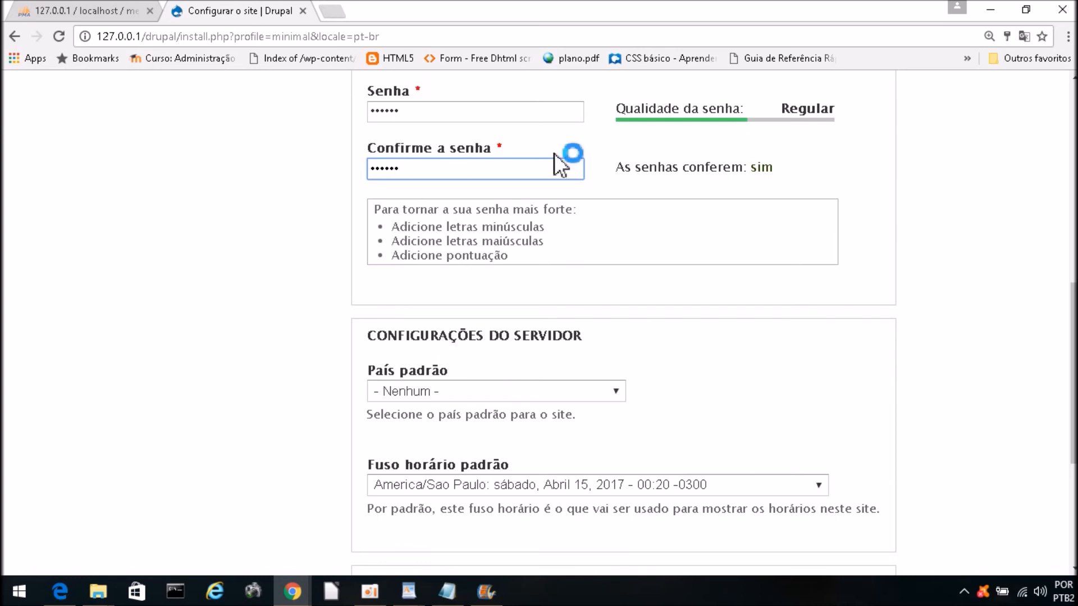
Step: Set the default country (País padrão) to Brasil
click(421, 114)
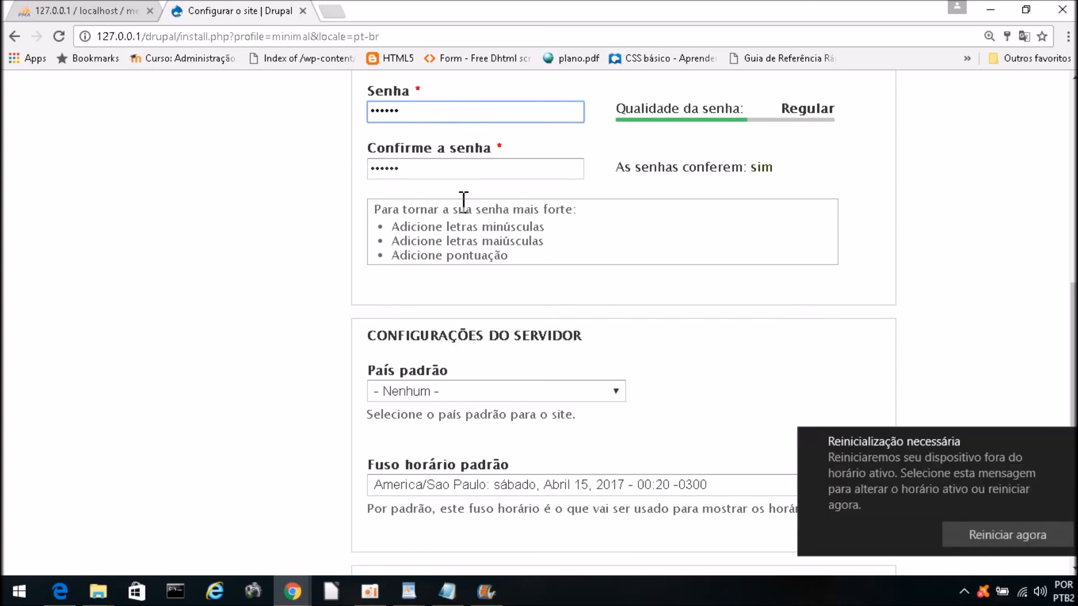
click(1068, 443)
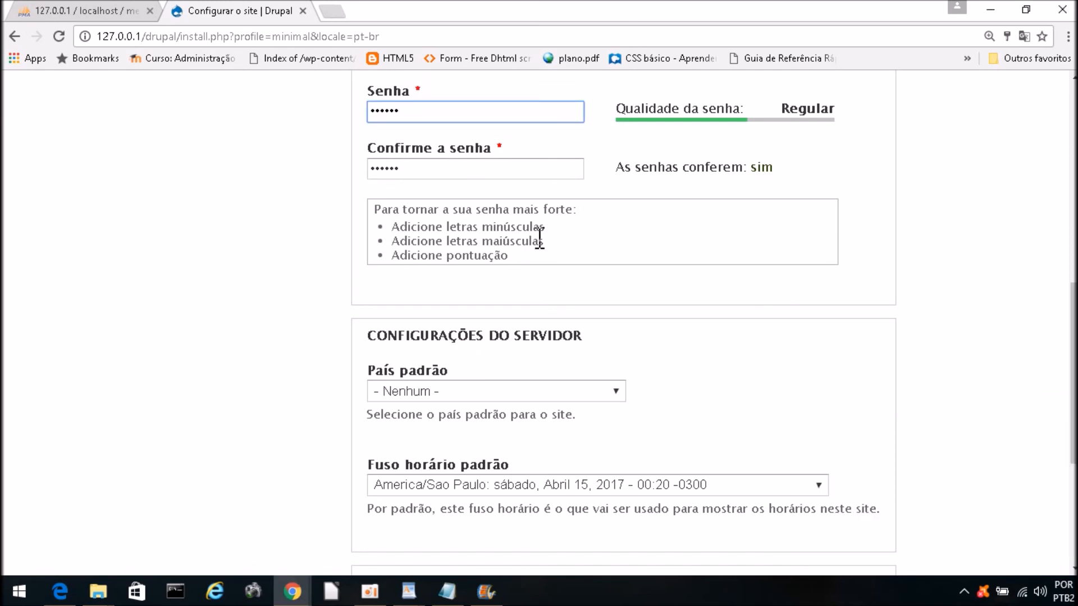
scroll(436, 362, down, 1)
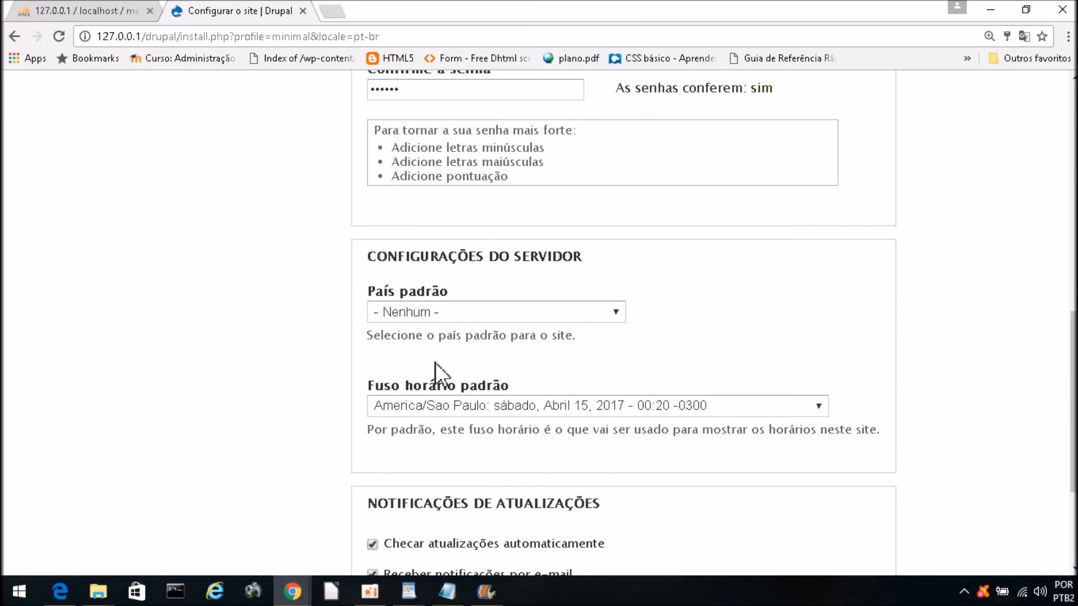
click(420, 312)
text(brasil)
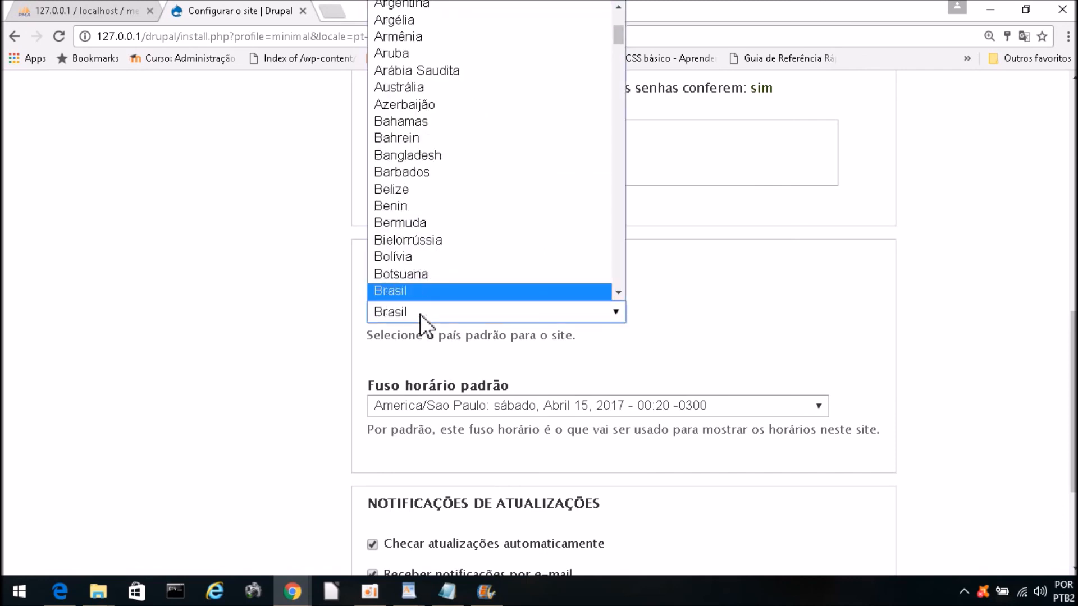
click(405, 293)
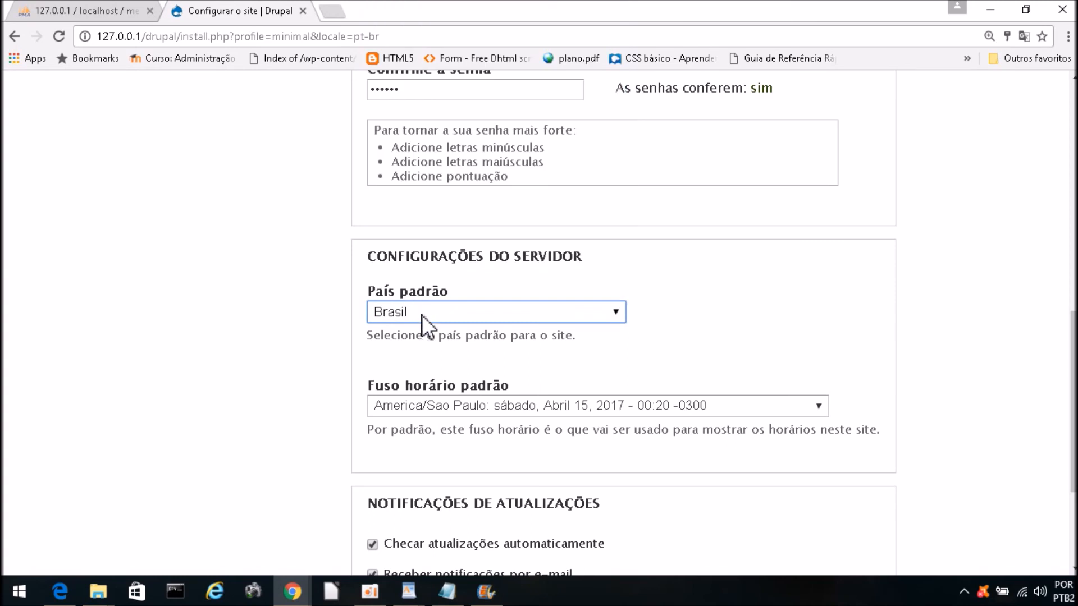
Step: Untick 'Checar atualizações automaticamente' and submit the form with Salvar e continuar
scroll(284, 372, down, 1)
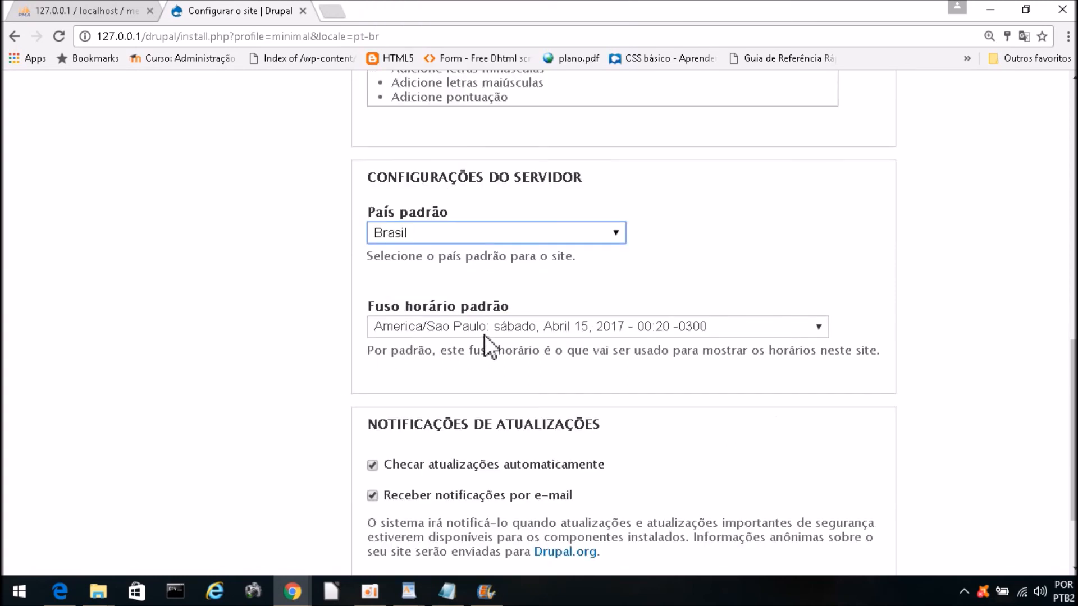
scroll(313, 423, down, 1)
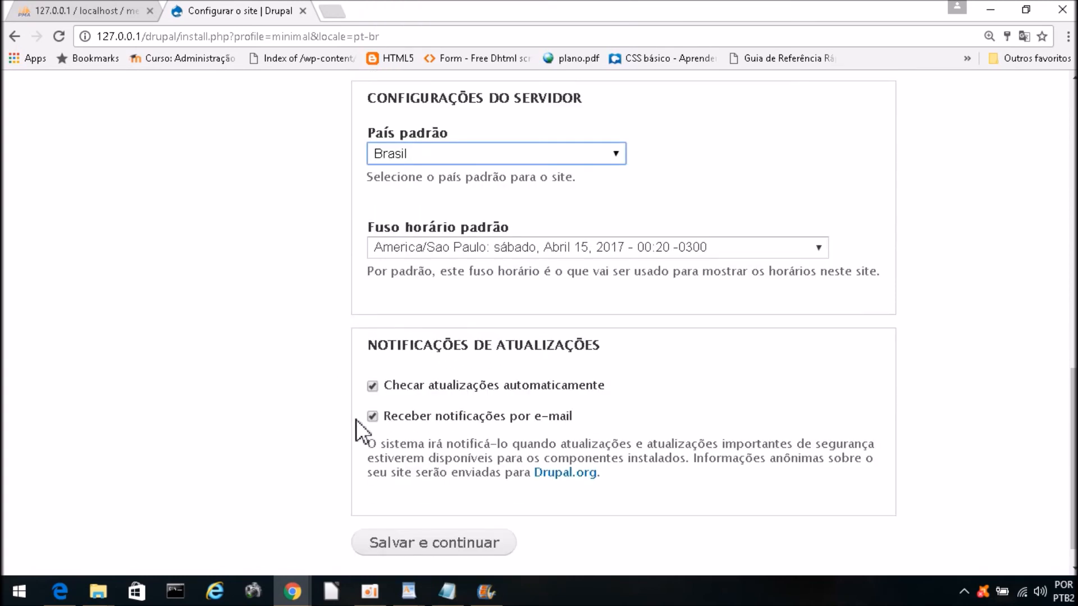
click(372, 384)
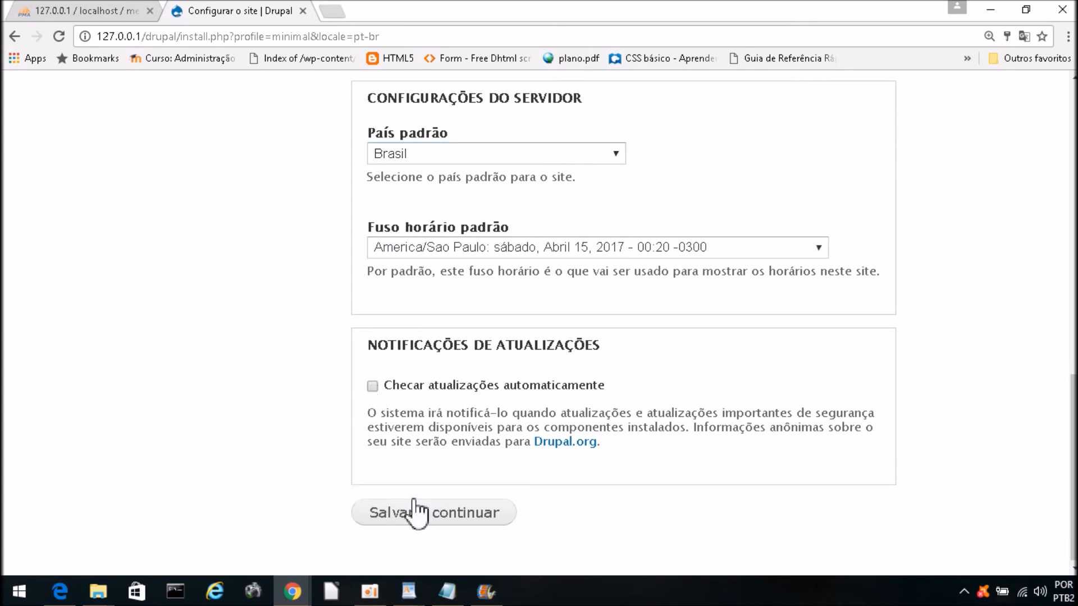
click(427, 525)
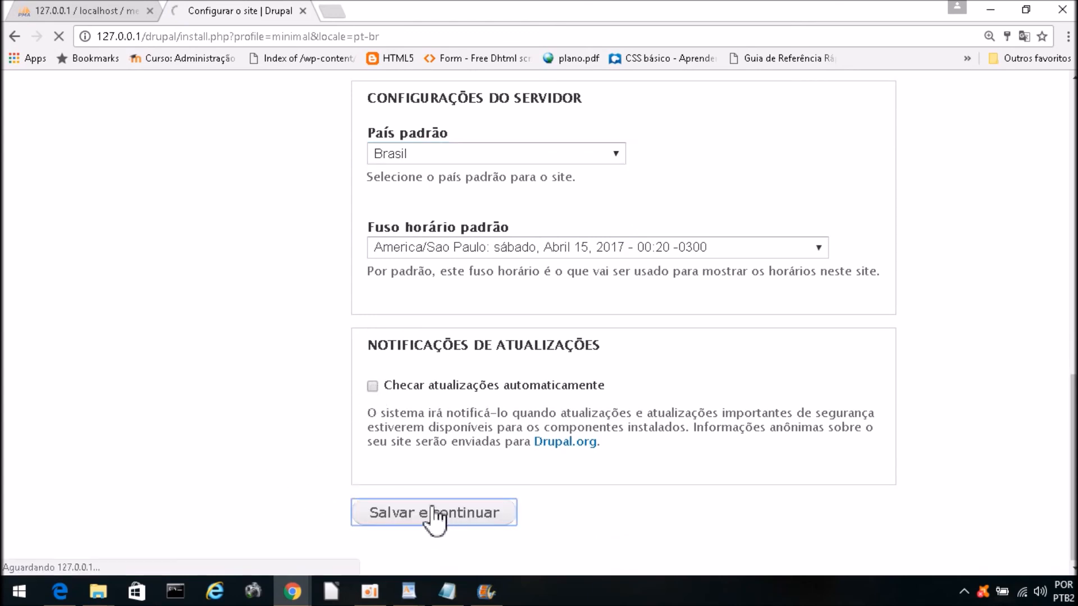
scroll(220, 308, up, 8)
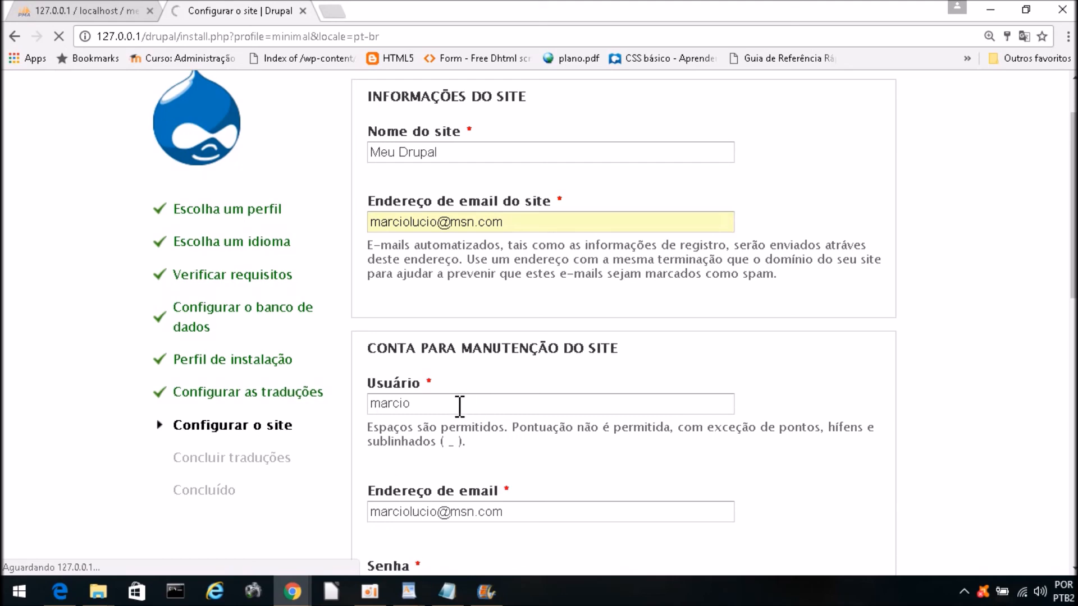
scroll(458, 405, down, 12)
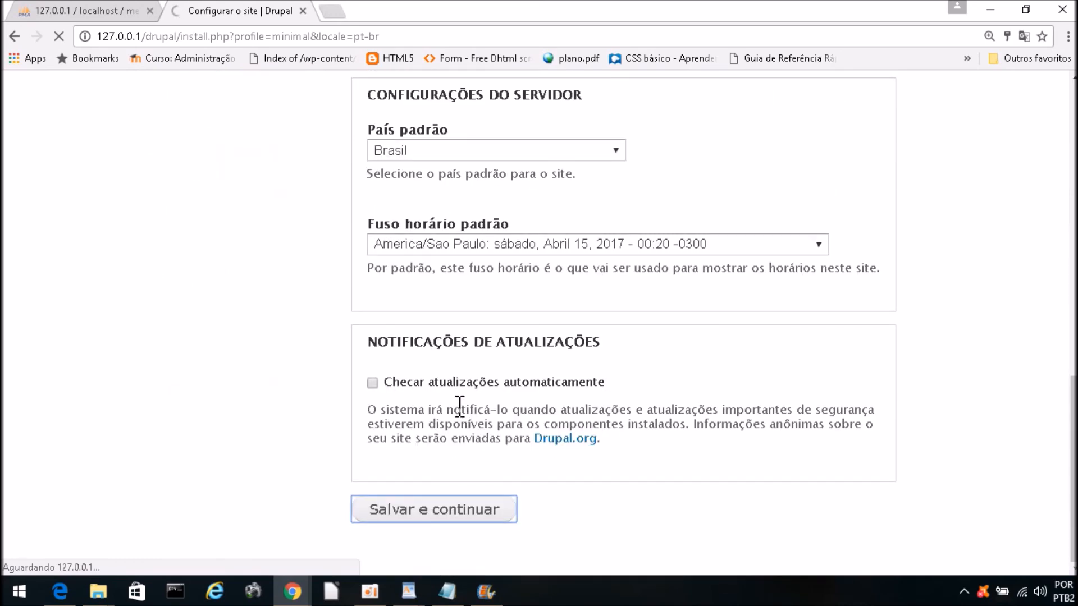
scroll(460, 405, up, 11)
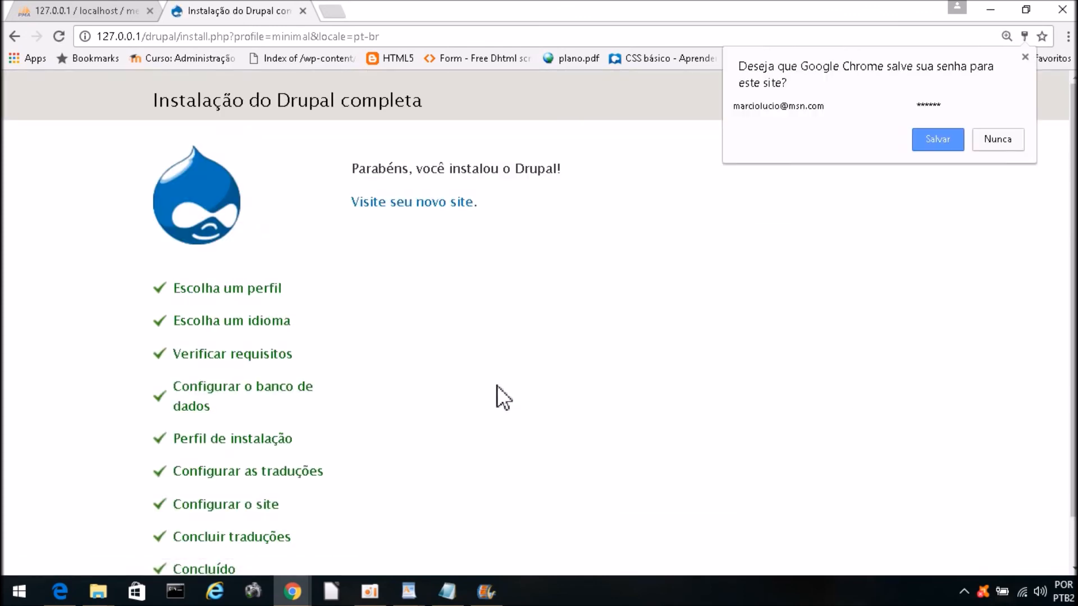
Step: Decline Chrome's password saving with Nunca, then follow 'Visite seu novo site' to Meu Drupal
click(998, 139)
scroll(693, 396, down, 2)
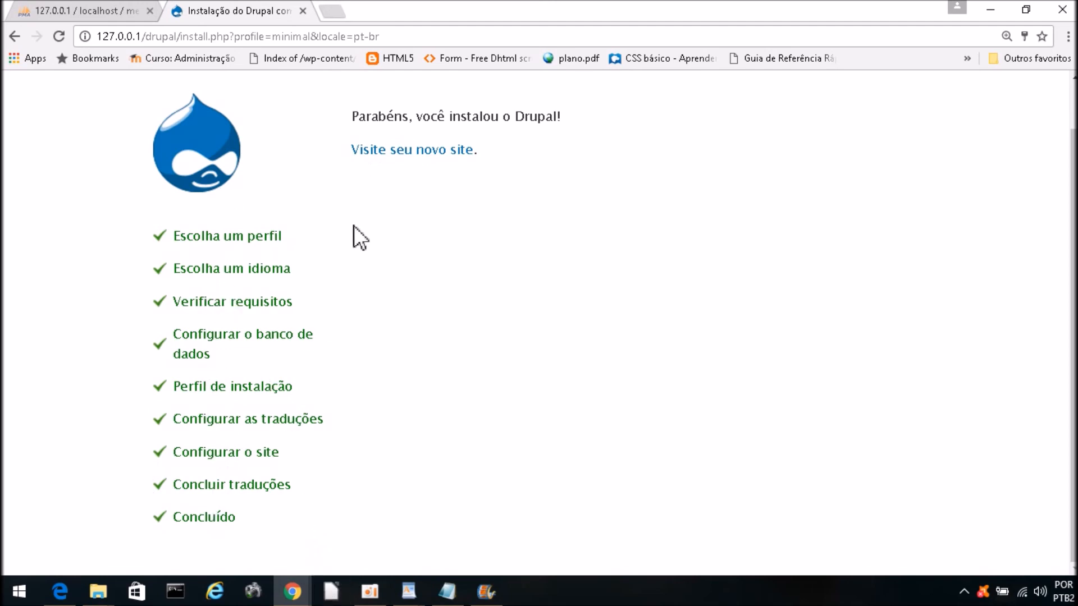
click(401, 157)
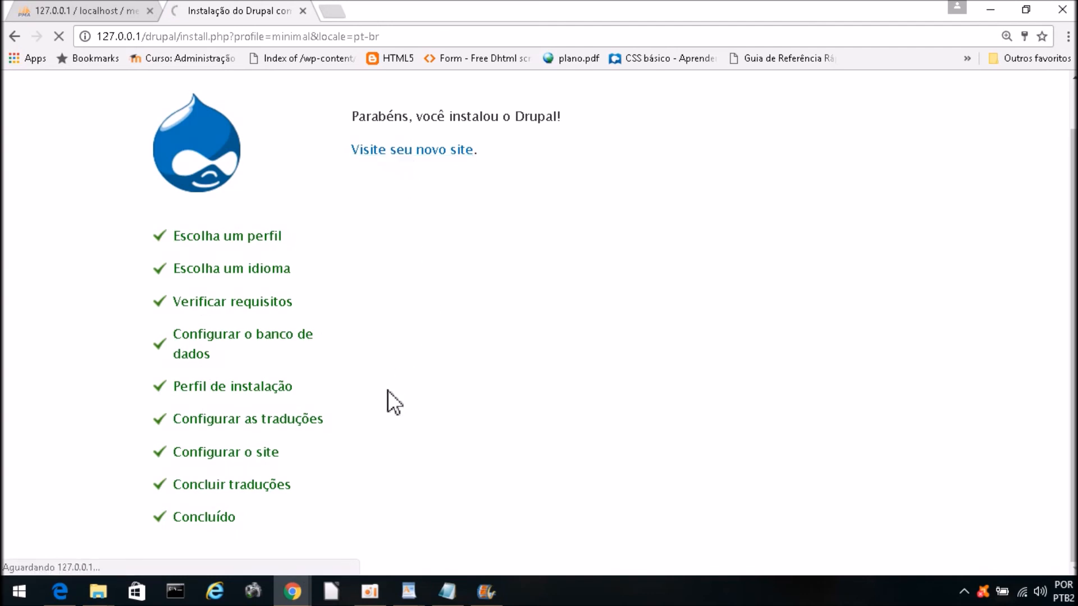